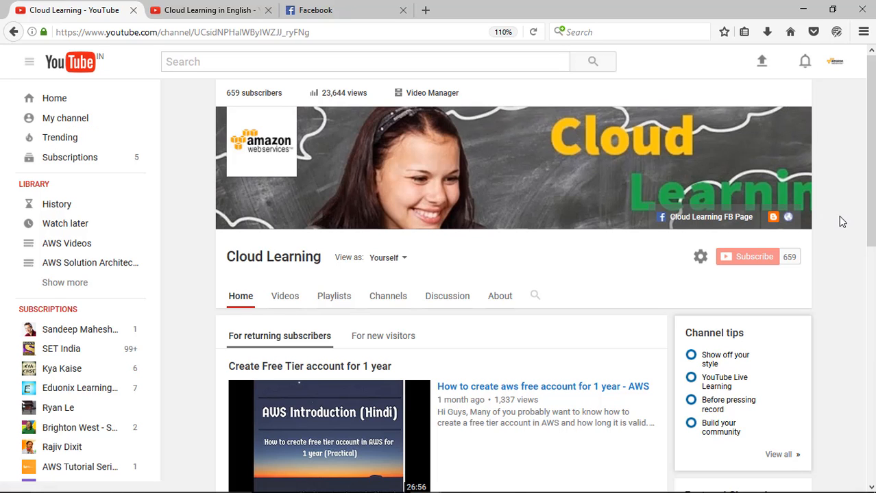
# Leave the YouTube channel page for the browser window with the GoDaddy Domain Manager and bring up the EC2 Management Console's instances list.
pyautogui.scroll(-3, 837, 221)
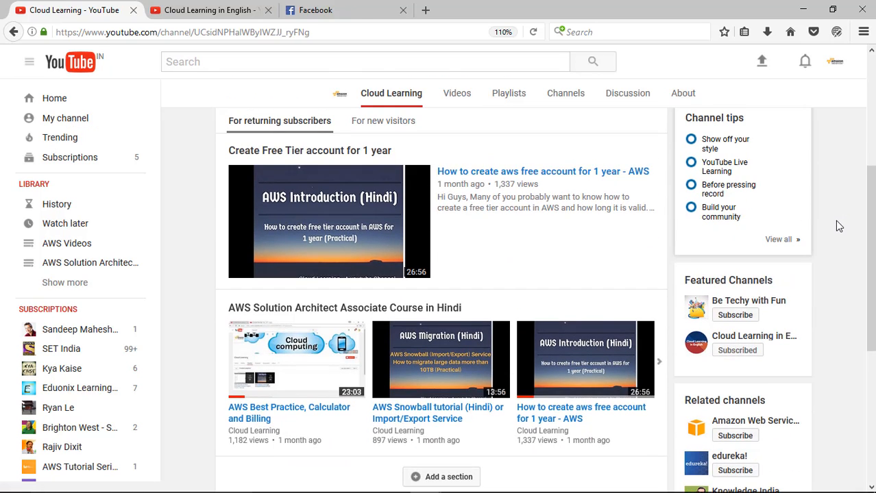
pyautogui.scroll(3, 837, 227)
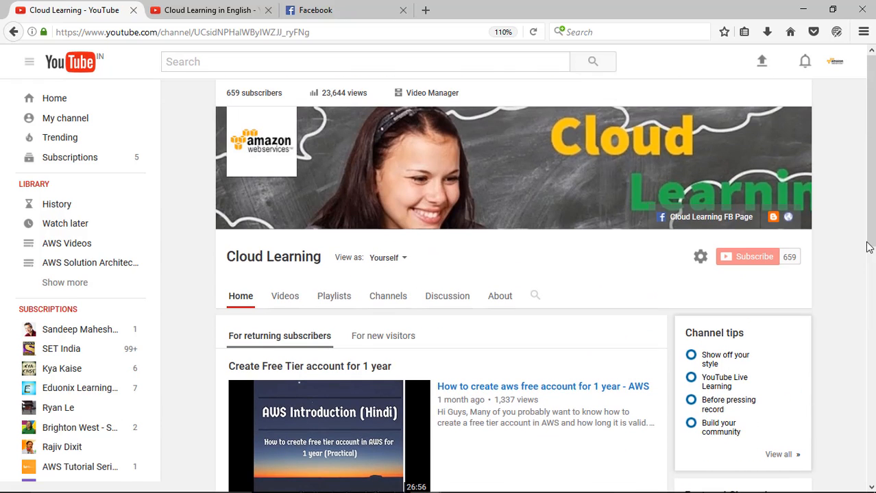
pyautogui.click(811, 7)
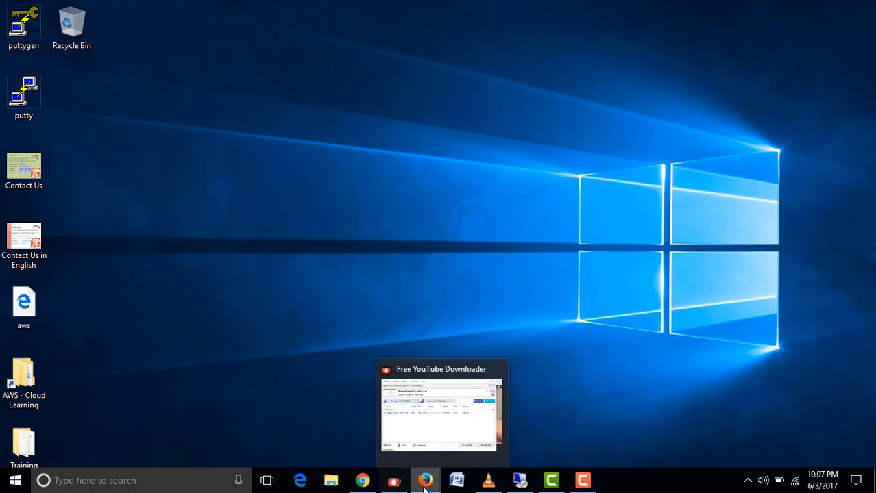
pyautogui.moveTo(433, 480)
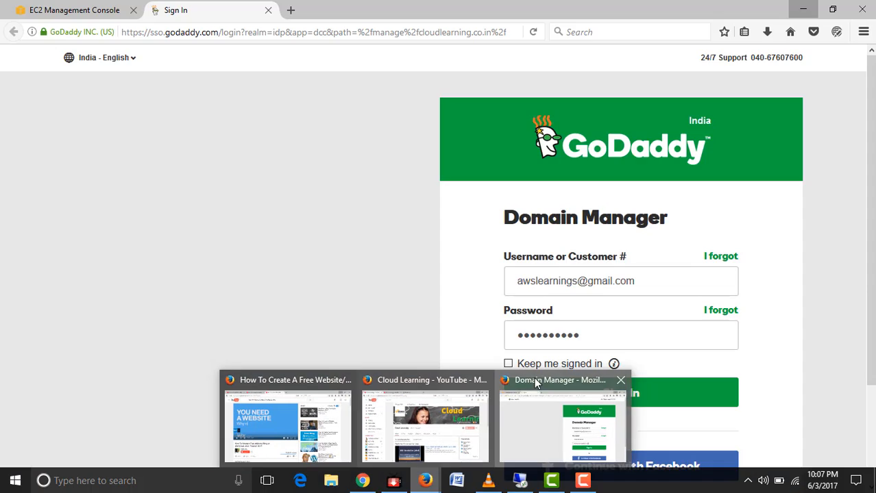
pyautogui.click(526, 384)
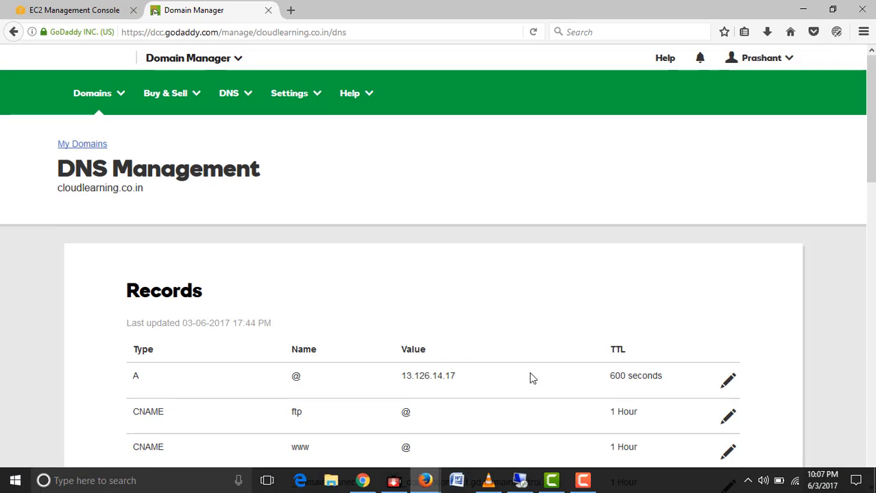
pyautogui.click(102, 11)
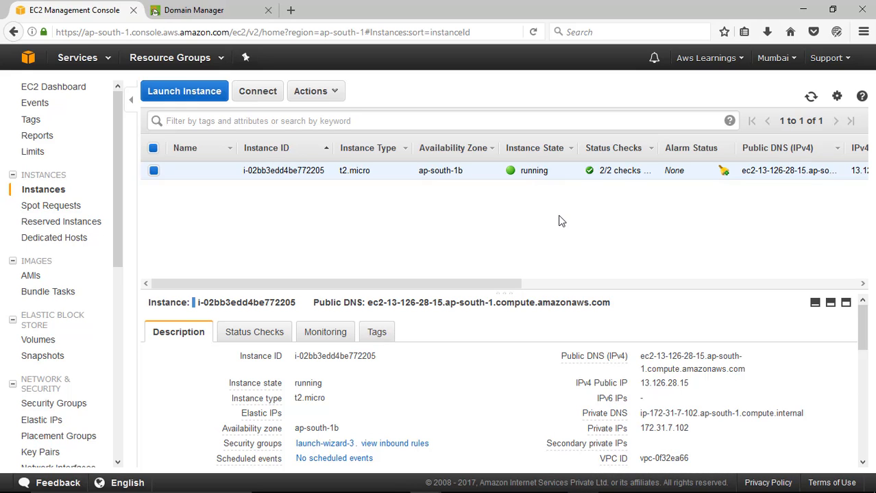
# Open aws.amazon.com in a new tab and return to the EC2 Management Console.
pyautogui.click(291, 10)
pyautogui.write('aws.amazon.com/')
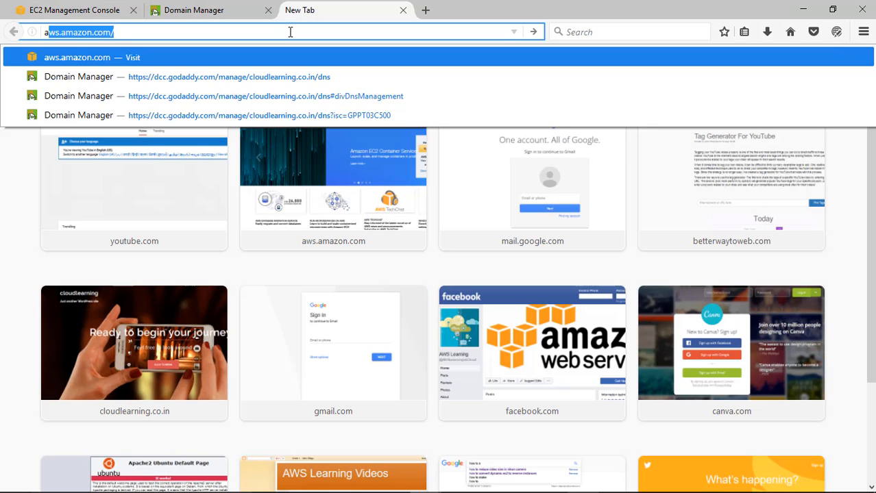
pyautogui.press('Return')
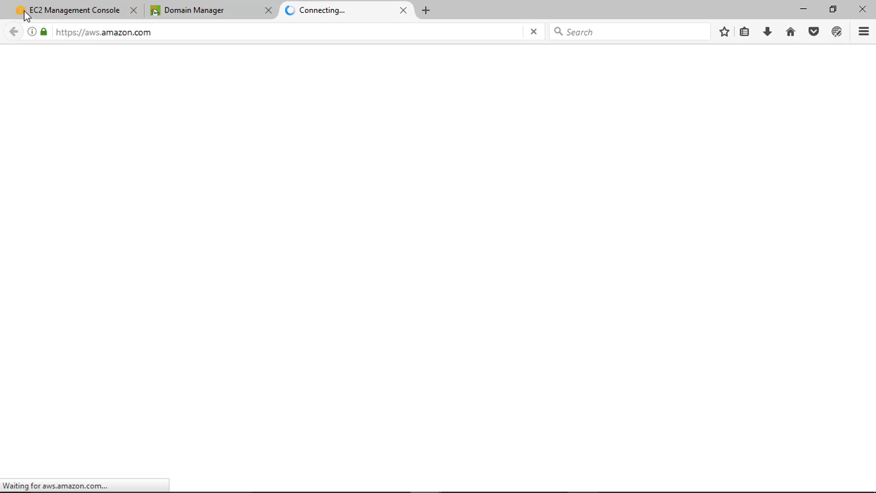
pyautogui.click(94, 9)
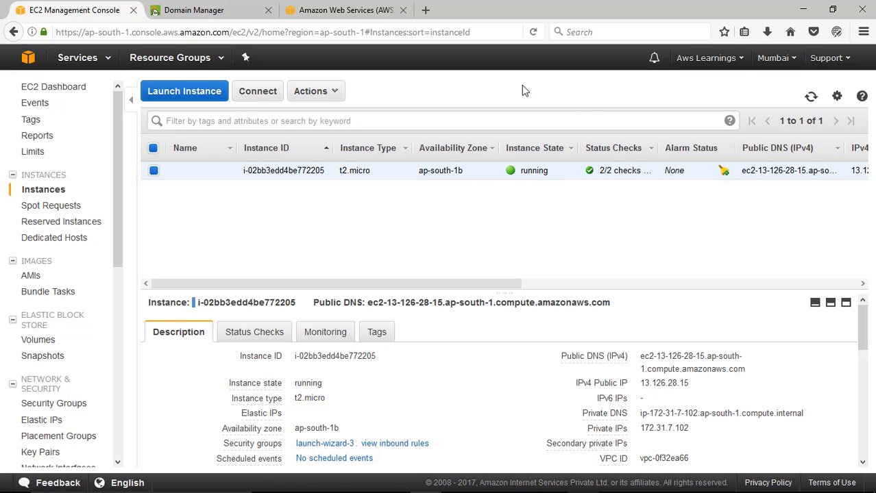
pyautogui.click(340, 9)
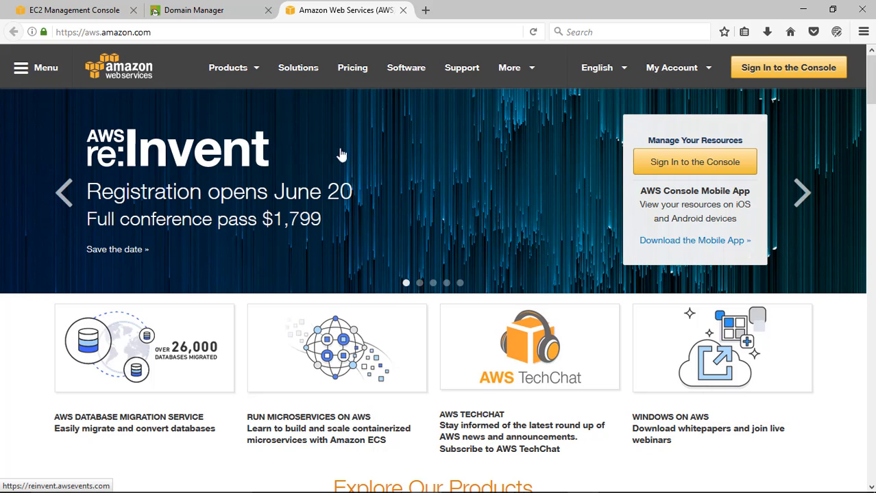
pyautogui.click(77, 10)
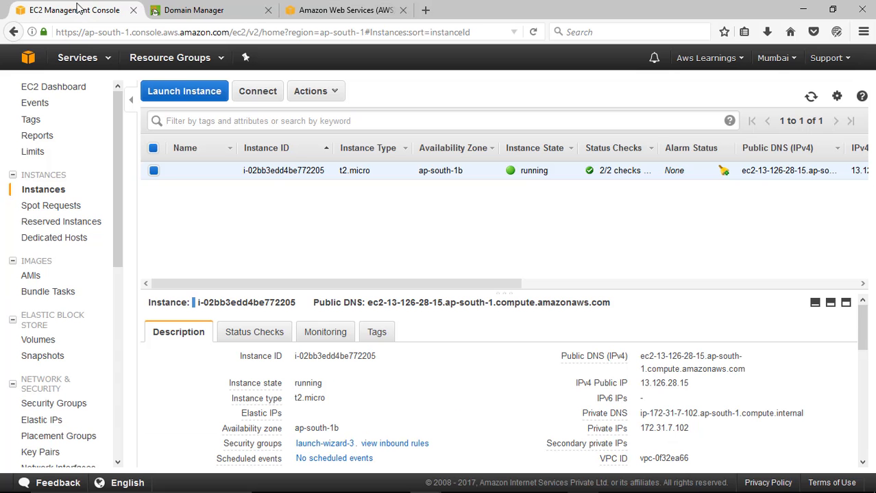
# Open the Route 53 dashboard from the Networking & Content Delivery services.
pyautogui.click(97, 59)
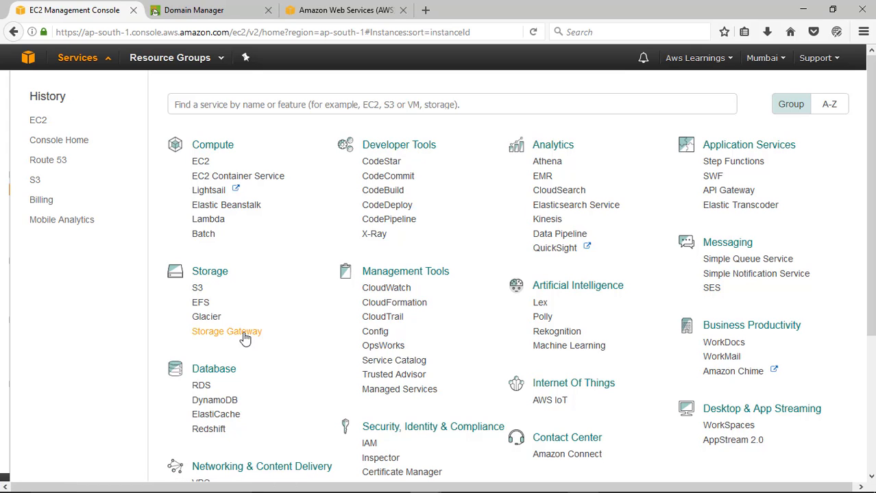
pyautogui.scroll(-3, 245, 338)
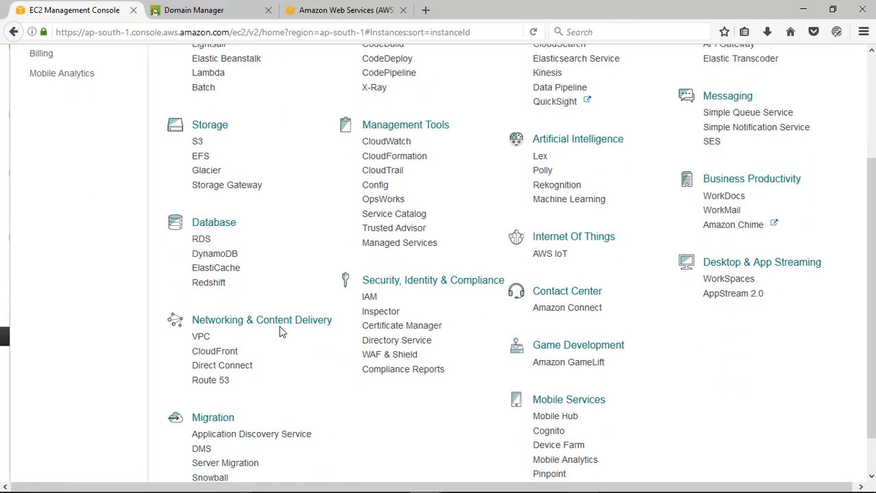
pyautogui.click(205, 382)
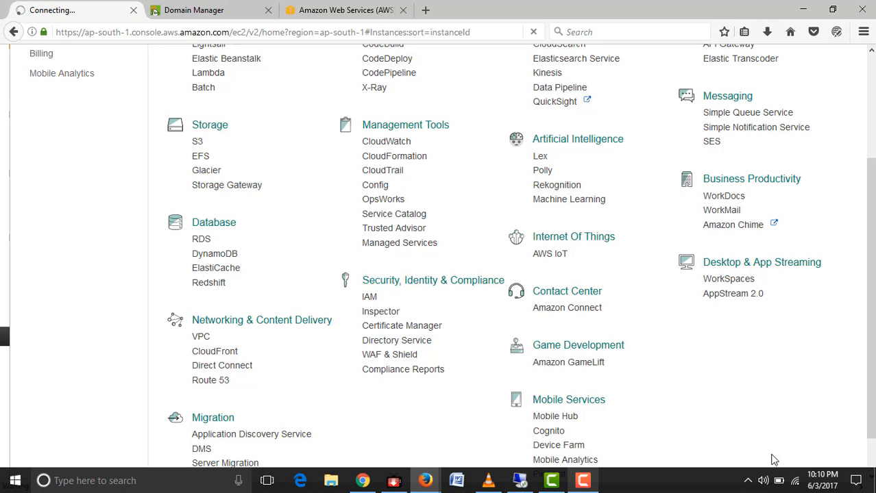
pyautogui.click(351, 8)
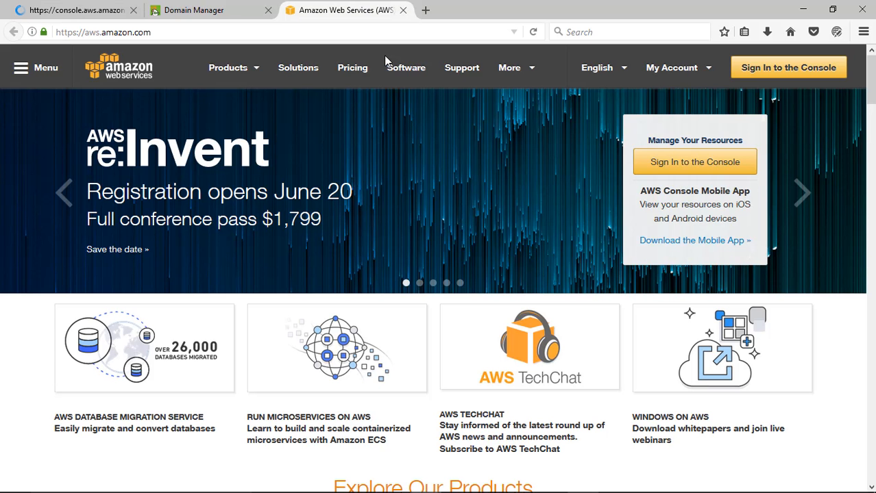
pyautogui.click(77, 10)
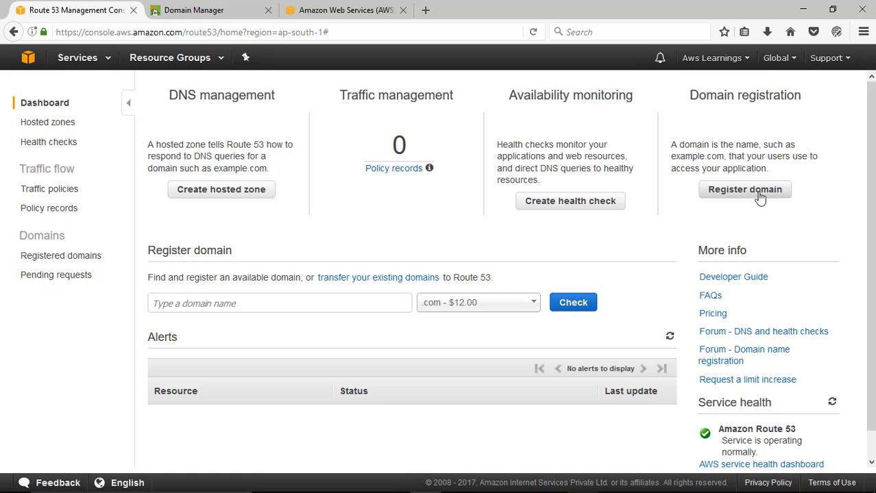
pyautogui.hotkey('ctrl', 'alt', 'd')
pyautogui.moveTo(673, 154)
pyautogui.mouseDown()
pyautogui.moveTo(839, 250)
pyautogui.moveTo(815, 204)
pyautogui.mouseUp()
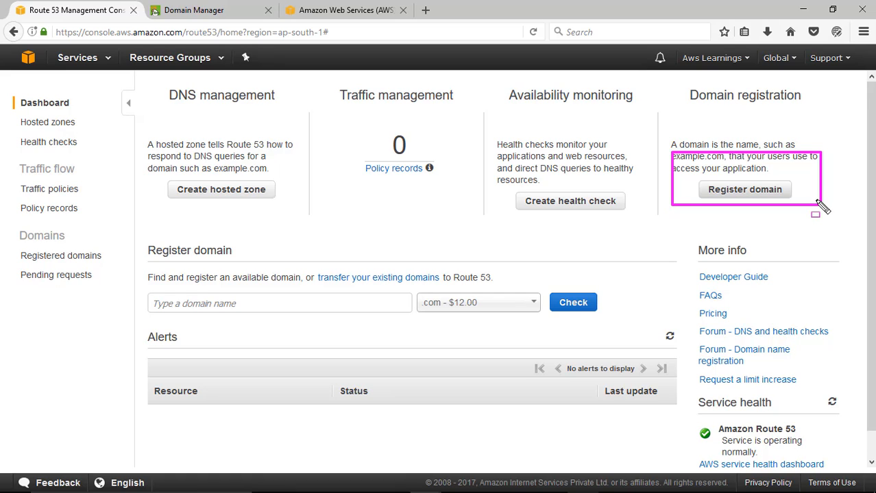
pyautogui.press('Escape')
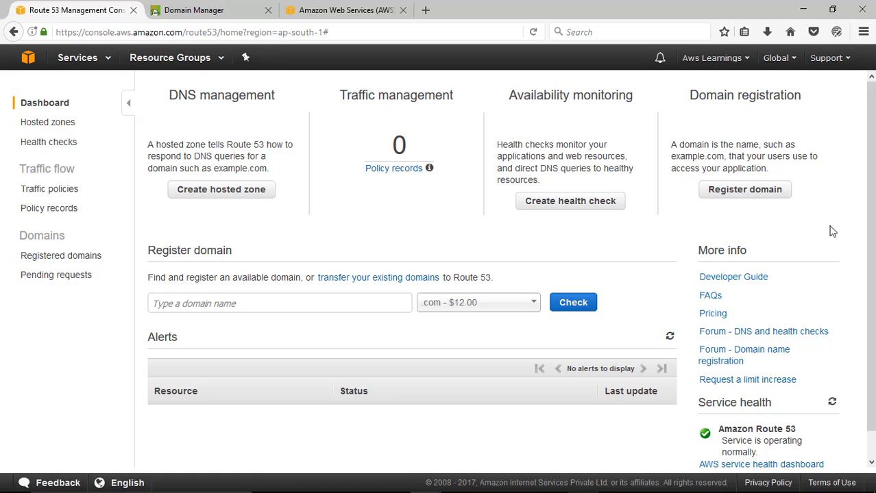
pyautogui.hotkey('ctrl', 'shift', 'd')
pyautogui.moveTo(669, 80)
pyautogui.mouseDown()
pyautogui.moveTo(827, 236)
pyautogui.moveTo(840, 232)
pyautogui.moveTo(829, 218)
pyautogui.mouseUp()
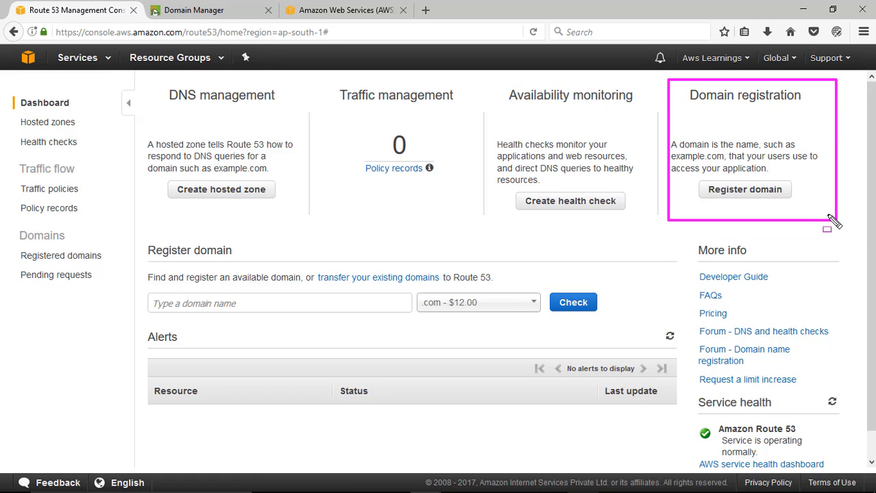
# Start a domain registration in Route 53 and check the availability of abc with the .com extension.
pyautogui.click(762, 190)
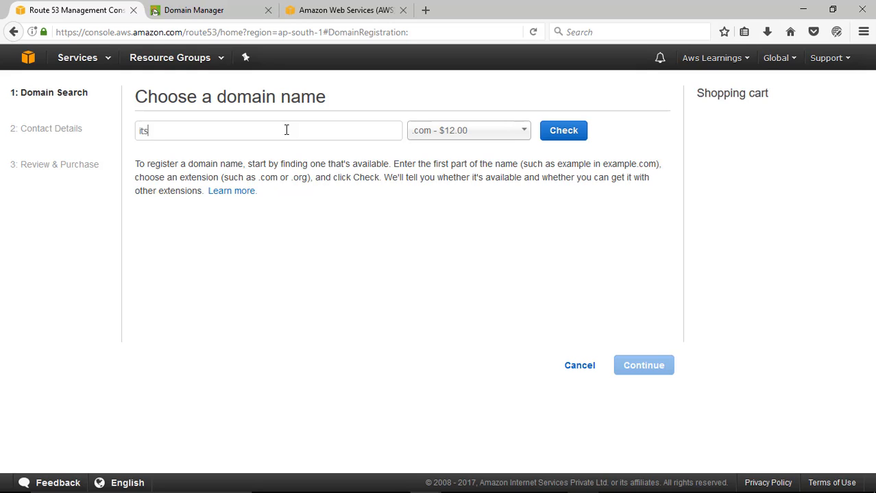
pyautogui.write('ces')
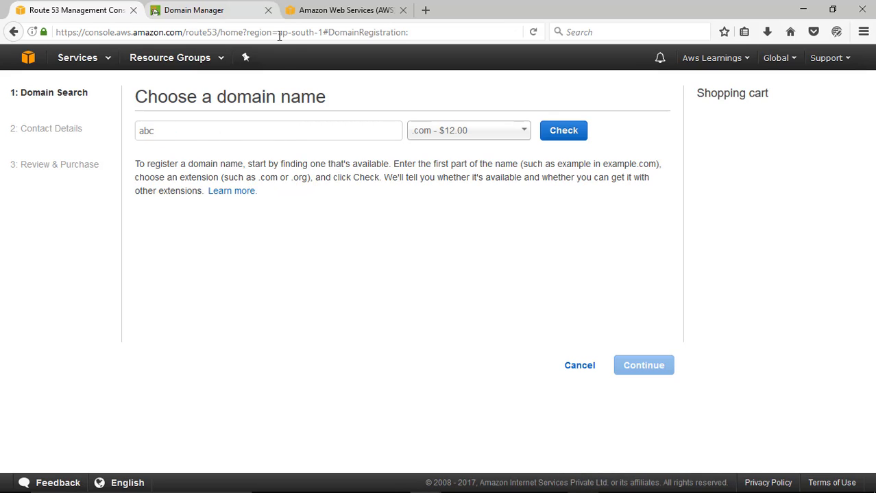
pyautogui.click(562, 140)
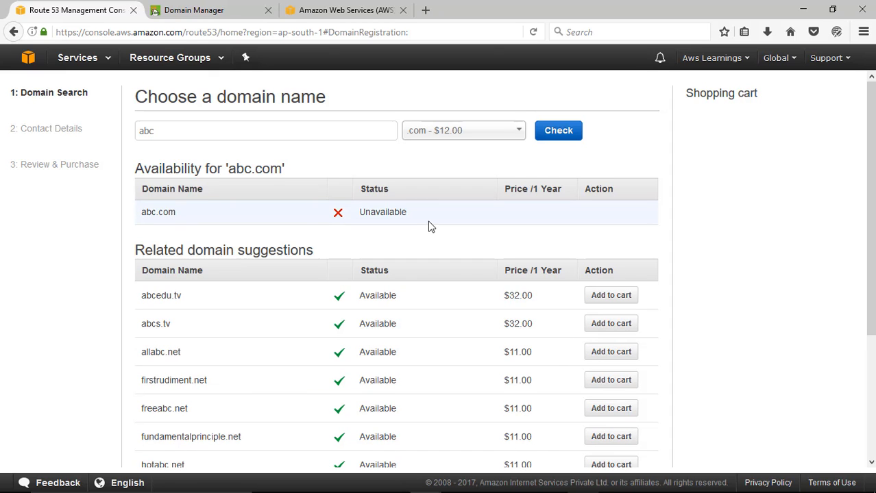
# Examine the availability result for abc.com and the related domain suggestions with their yearly prices.
pyautogui.scroll(-3, 315, 329)
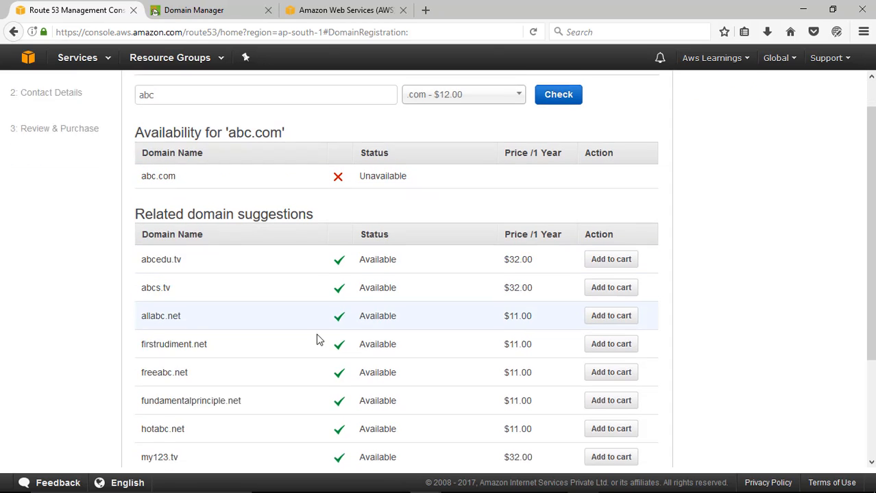
pyautogui.rightClick(320, 346)
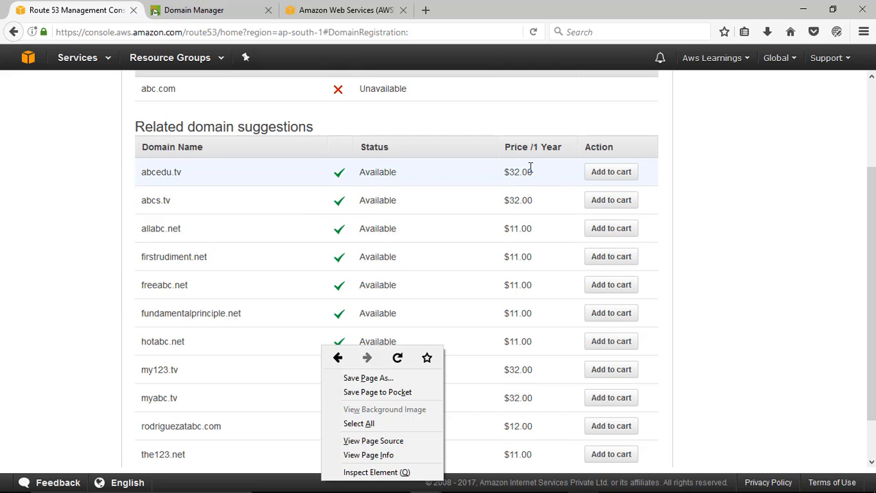
pyautogui.click(731, 184)
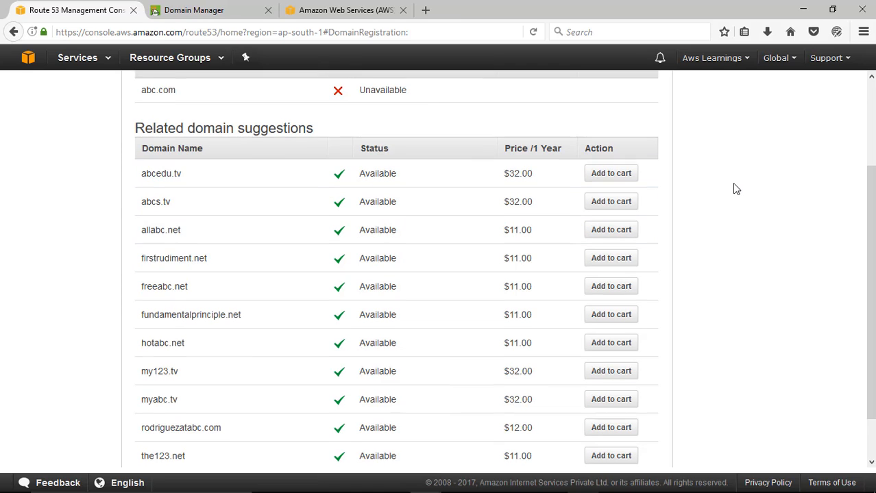
pyautogui.scroll(3, 731, 184)
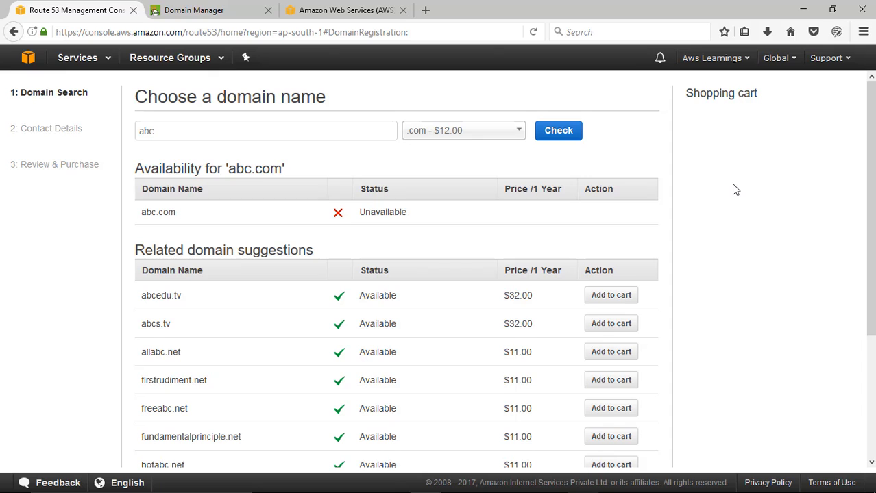
pyautogui.scroll(-5, 729, 298)
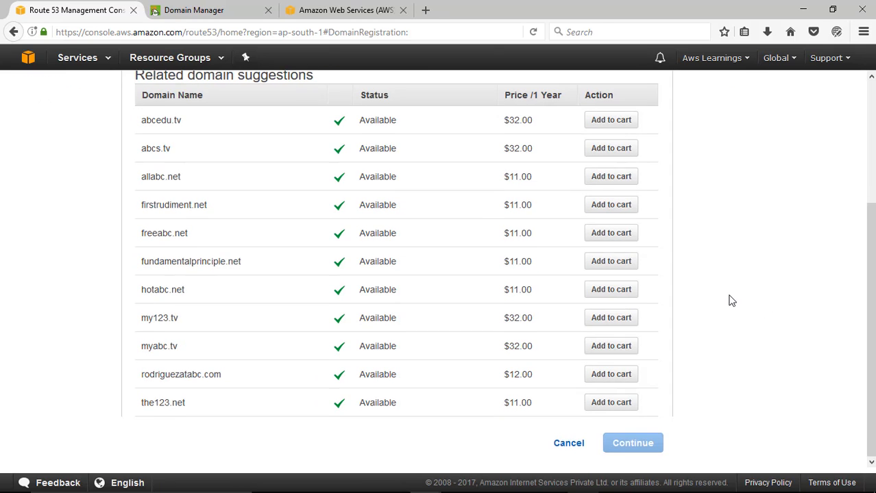
pyautogui.scroll(3, 731, 300)
pyautogui.scroll(2, 730, 301)
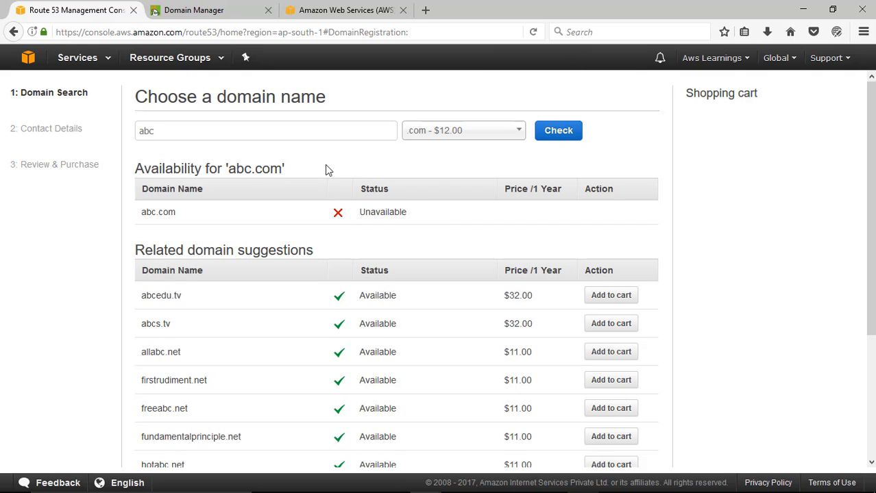
pyautogui.scroll(-5, 714, 374)
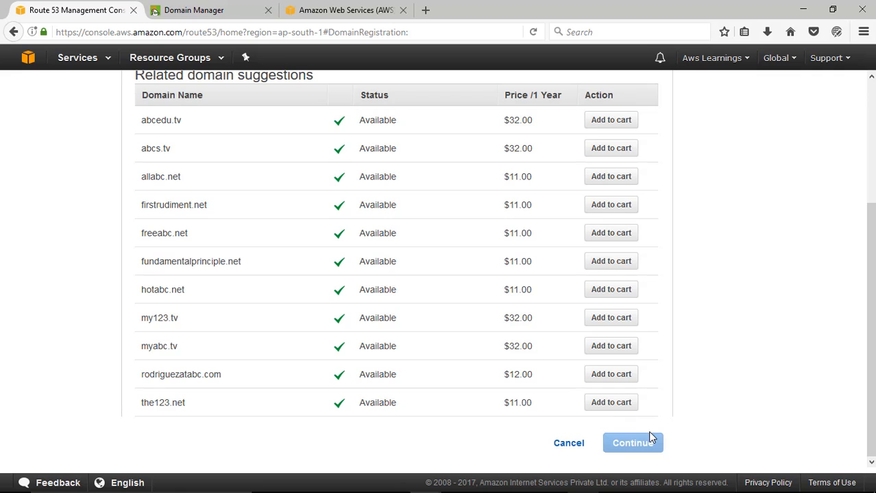
pyautogui.scroll(5, 68, 209)
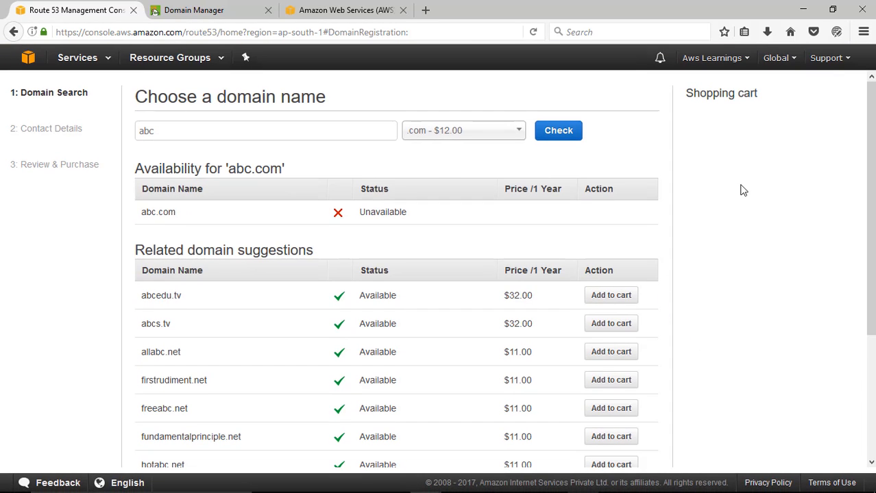
# Return from the domain search to the Route 53 dashboard and close the AWS home page tab.
pyautogui.click(13, 32)
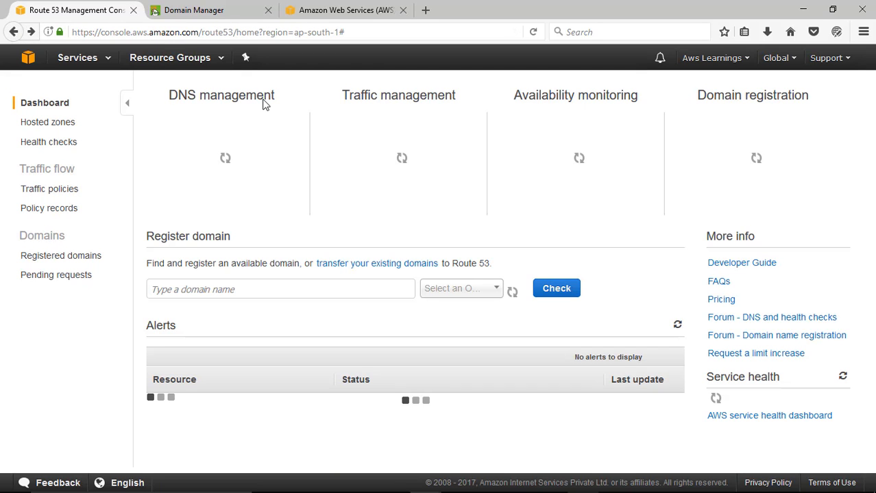
pyautogui.click(209, 9)
pyautogui.click(69, 9)
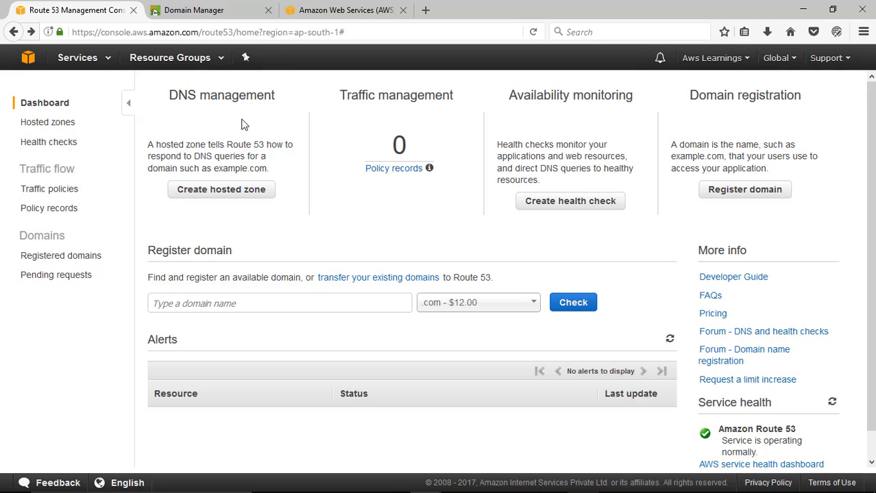
pyautogui.click(333, 8)
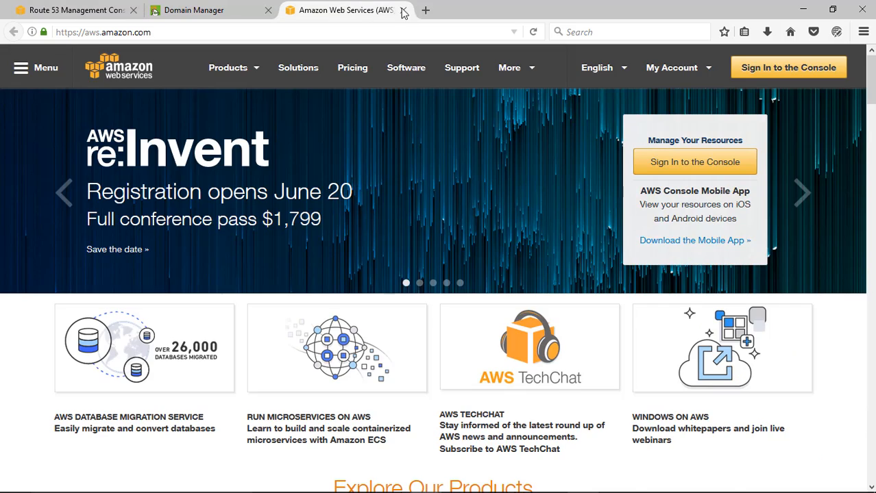
pyautogui.click(403, 10)
pyautogui.click(69, 10)
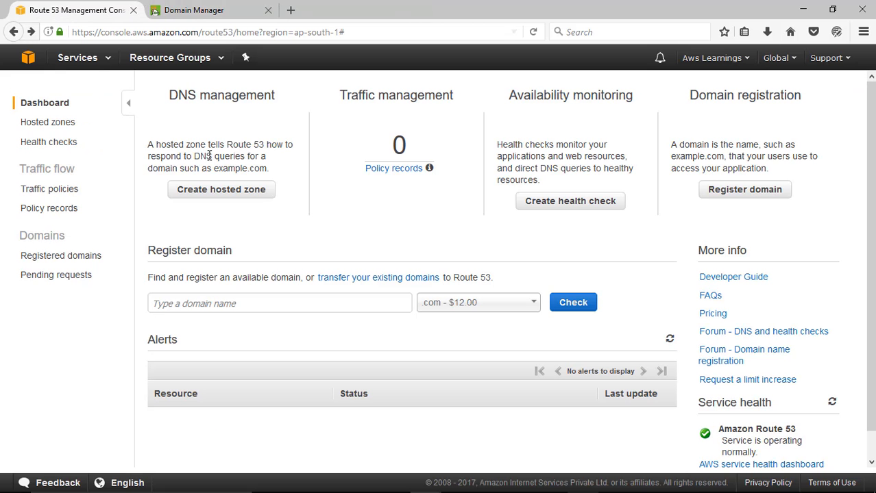
# Open the EC2 console in a new browser tab and switch to it.
pyautogui.click(88, 60)
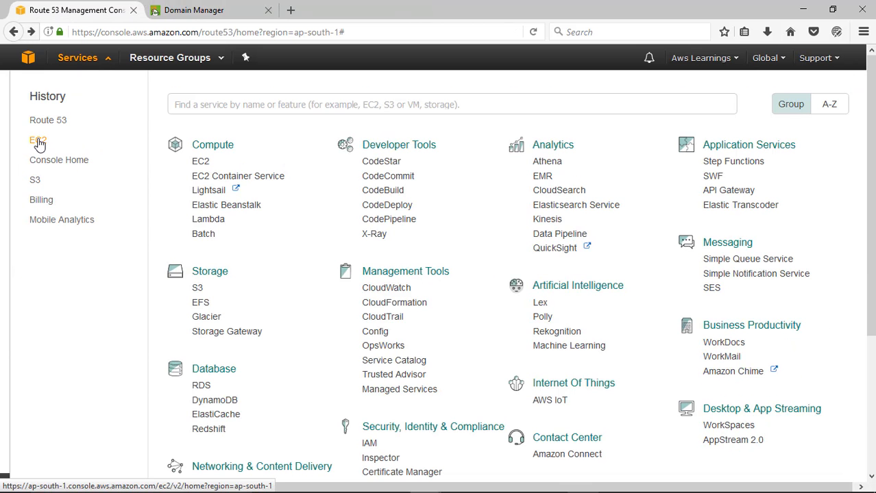
pyautogui.rightClick(37, 141)
pyautogui.click(70, 150)
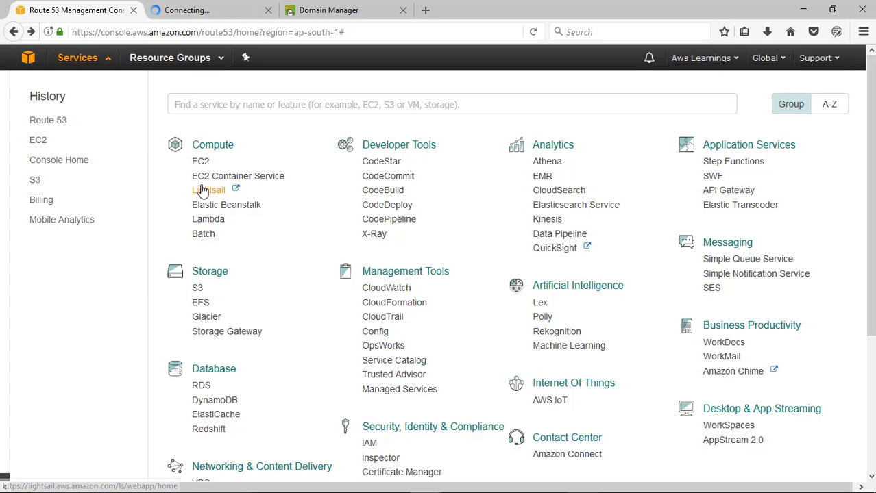
pyautogui.click(213, 9)
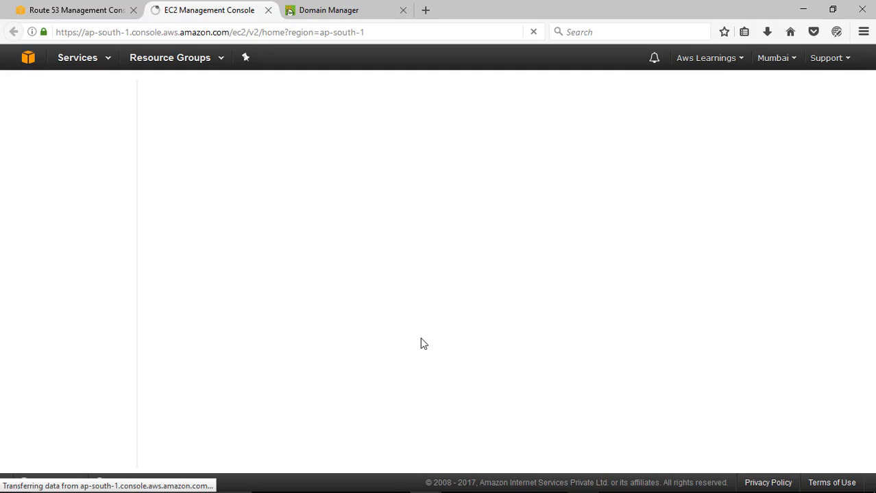
# Go from the cloudlearning.co.in DNS records to the My Domains list in GoDaddy and look at the awslearnings.in domain.
pyautogui.click(323, 10)
pyautogui.scroll(-2, 377, 141)
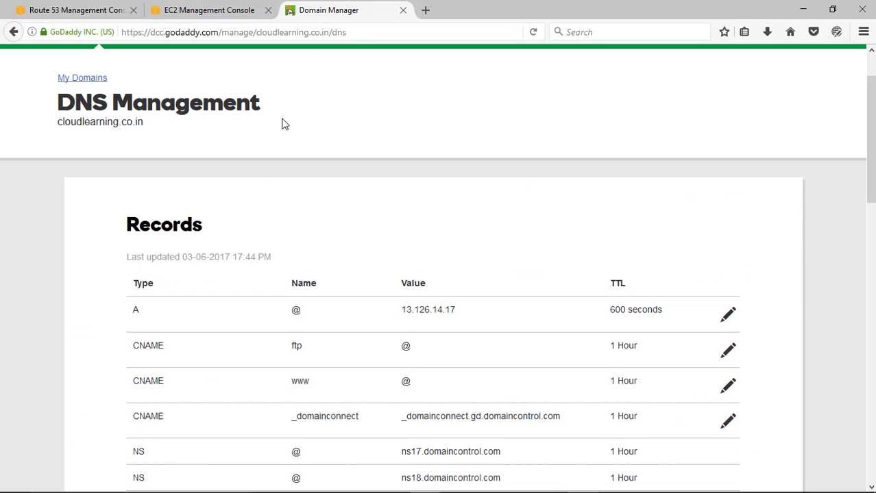
pyautogui.click(83, 72)
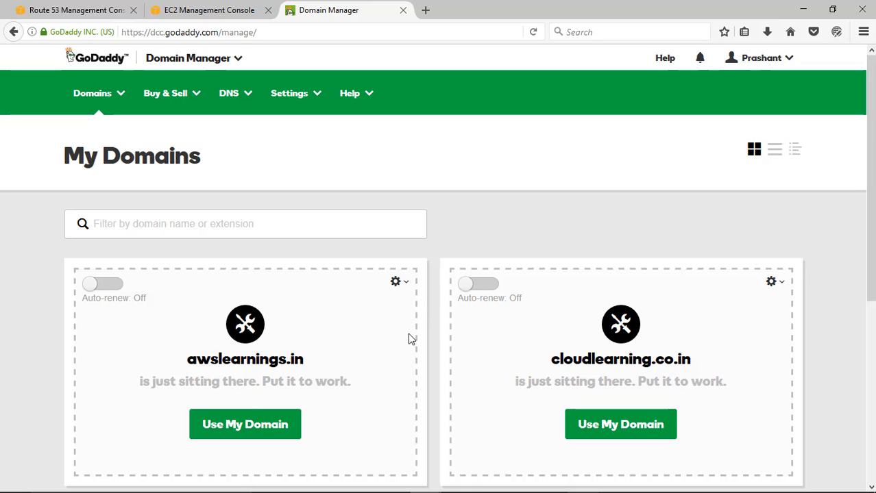
pyautogui.scroll(-2, 409, 337)
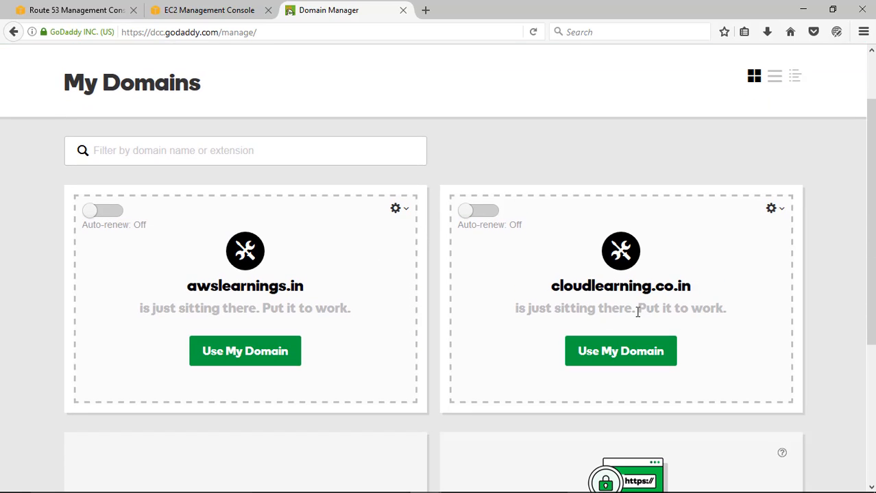
pyautogui.doubleClick(235, 288)
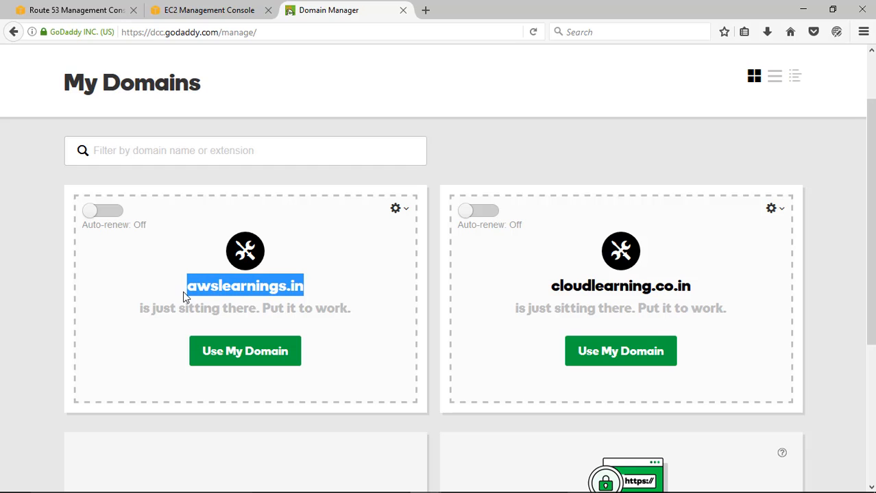
pyautogui.scroll(-4, 355, 281)
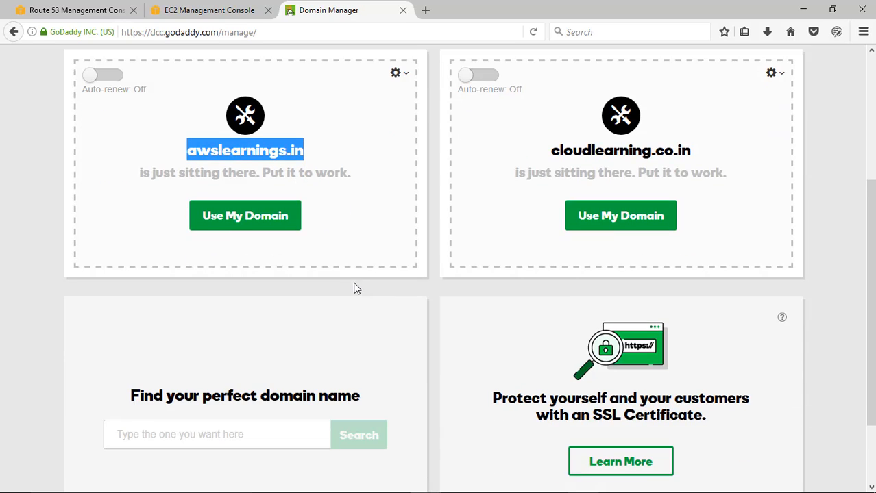
pyautogui.scroll(4, 329, 159)
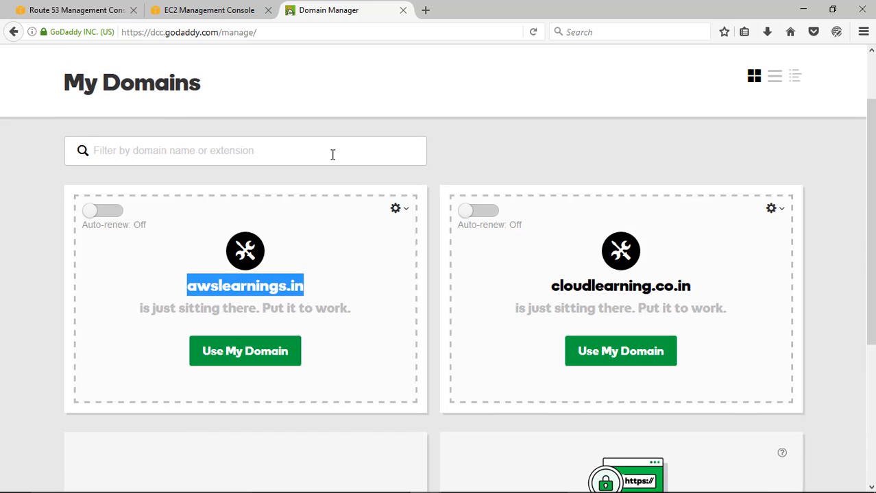
# Load awslearnings.in in a new browser tab to test whether the domain serves a website.
pyautogui.click(426, 11)
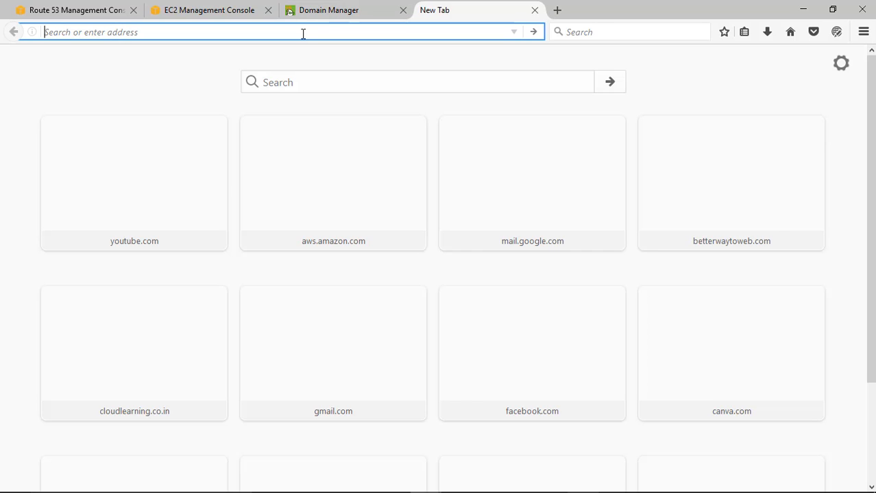
pyautogui.write('awslearnings.in')
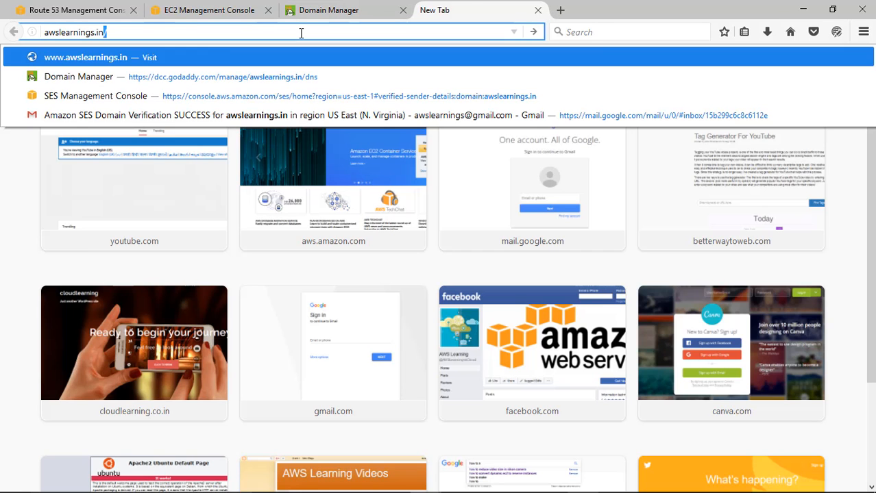
pyautogui.press('Return')
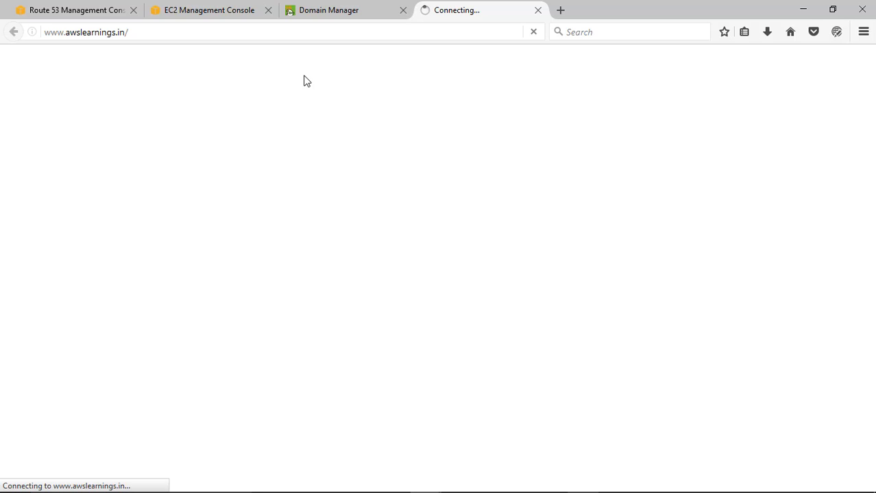
# Open the list of running instances in EC2 and check how the awslearnings.in page loads.
pyautogui.click(201, 10)
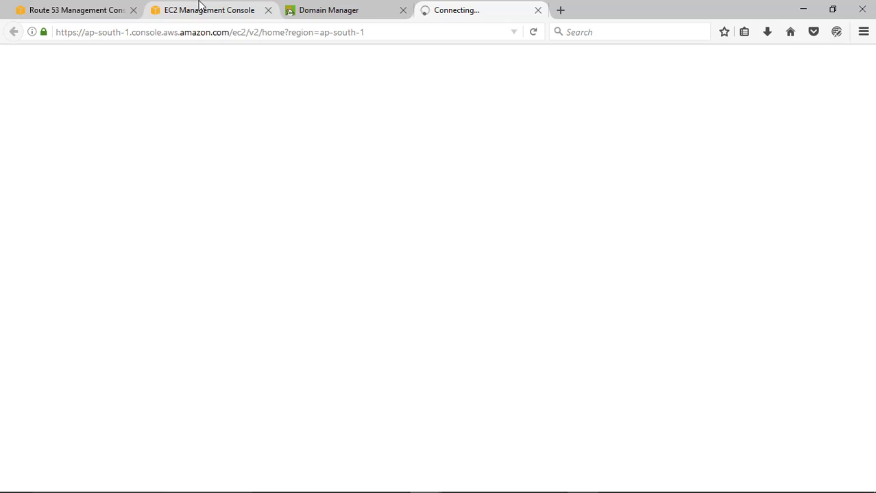
pyautogui.click(226, 130)
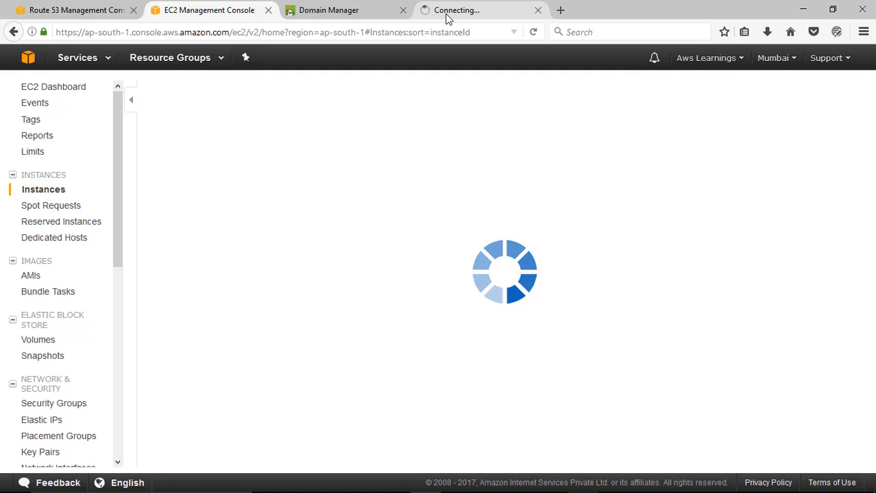
pyautogui.click(446, 14)
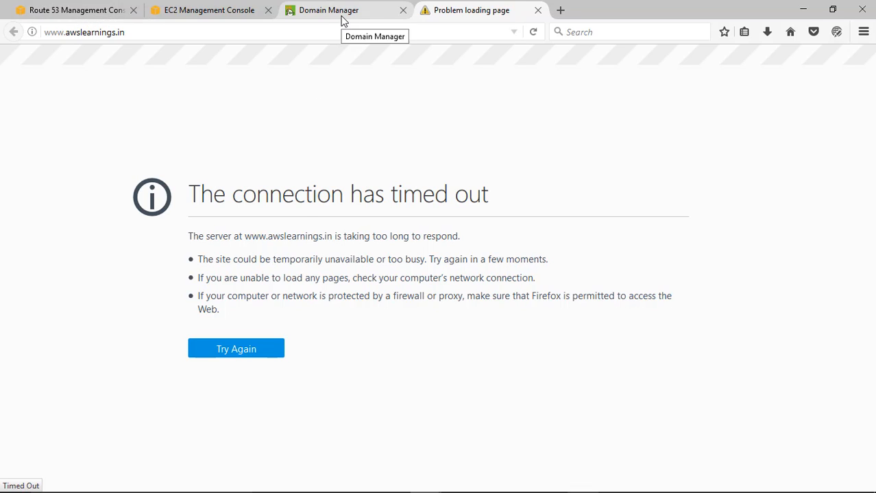
pyautogui.click(206, 10)
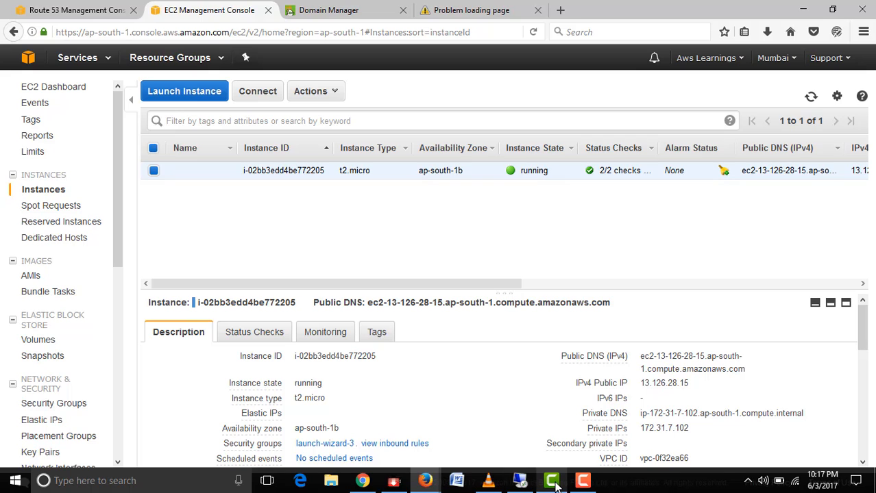
pyautogui.click(466, 10)
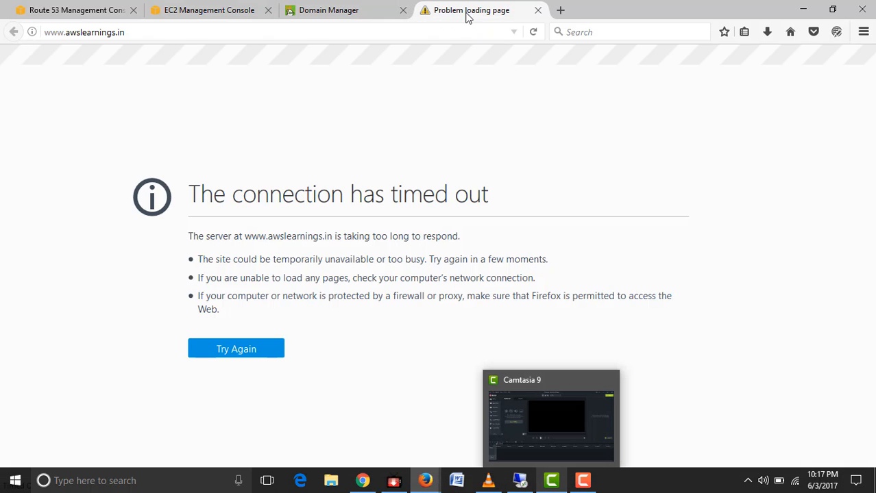
pyautogui.click(334, 10)
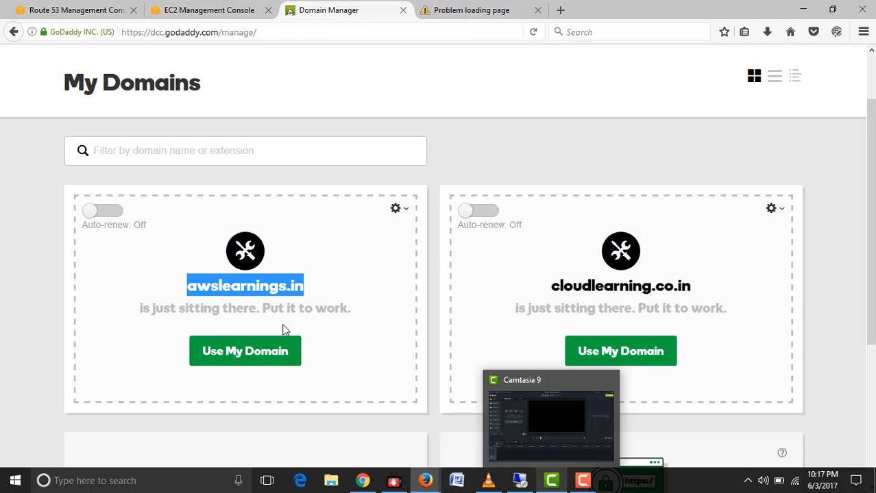
pyautogui.click(344, 275)
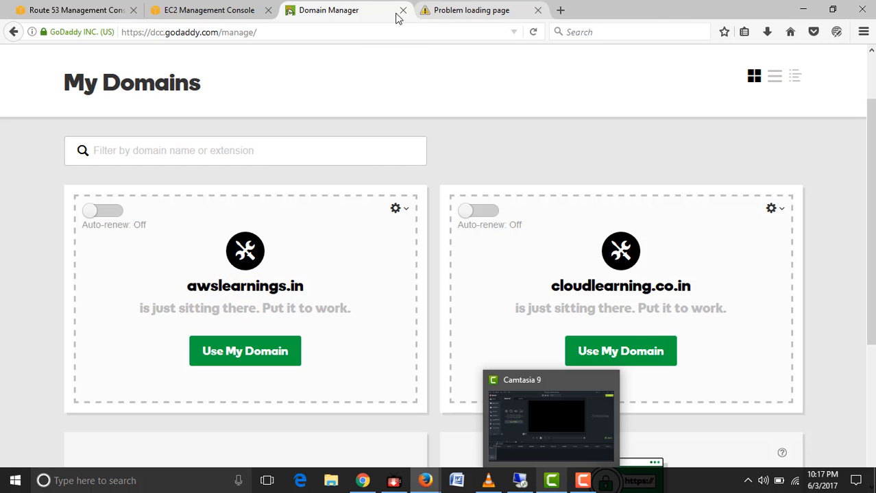
# Try to name the running EC2 instance Website.
pyautogui.click(205, 11)
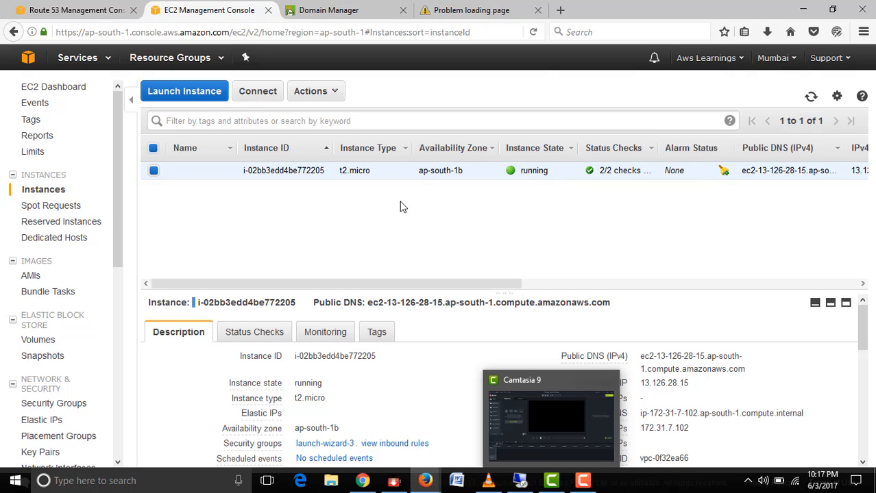
pyautogui.click(226, 172)
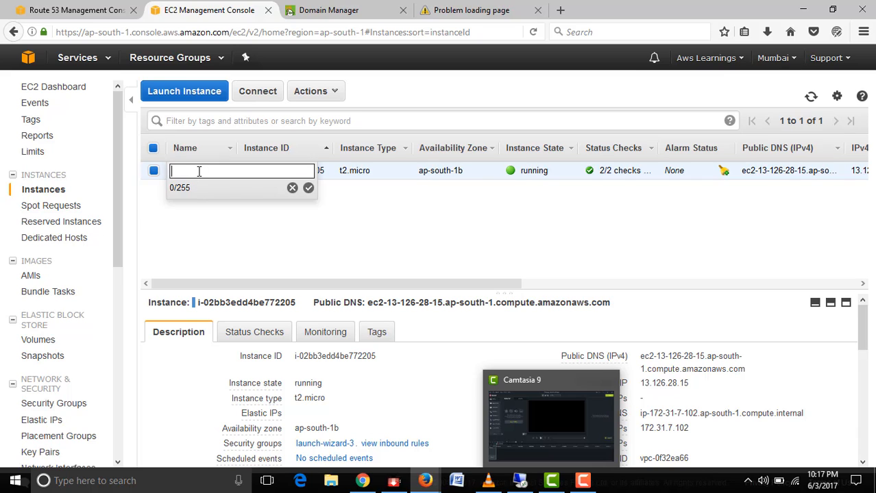
pyautogui.write('WebSe')
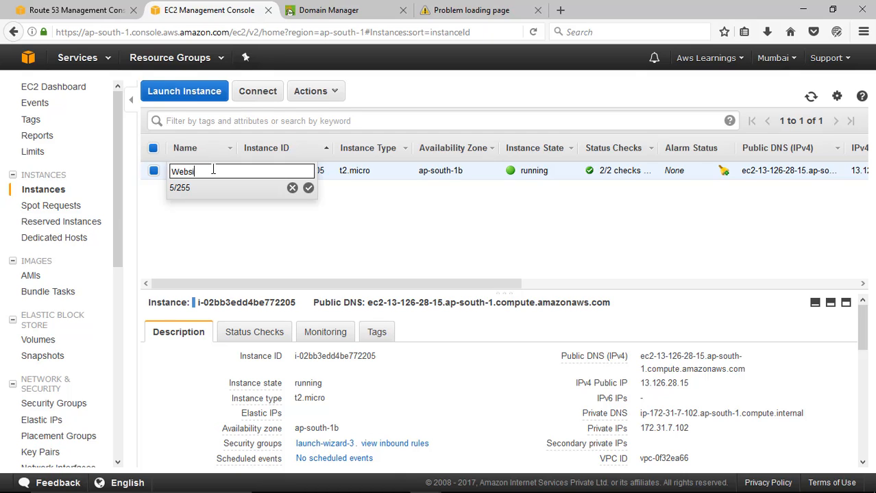
pyautogui.write('te')
pyautogui.press('Return')
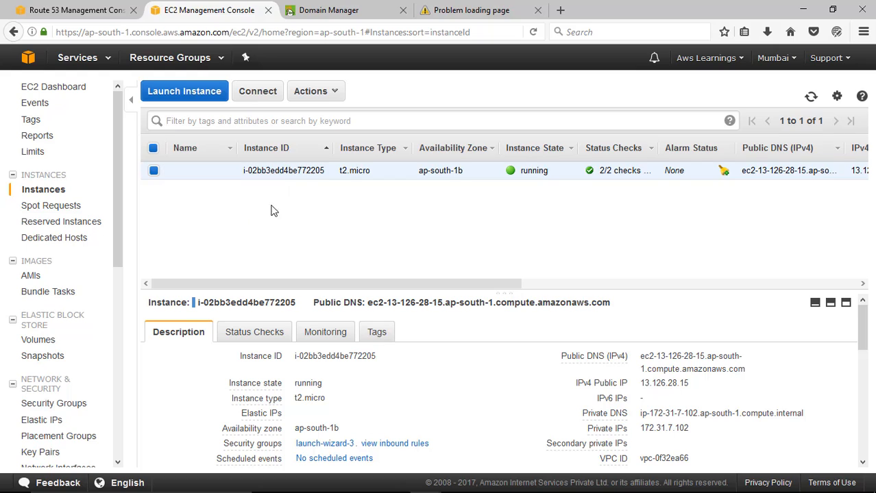
# Name the unnamed t2.micro instance Website and save the name.
pyautogui.click(224, 171)
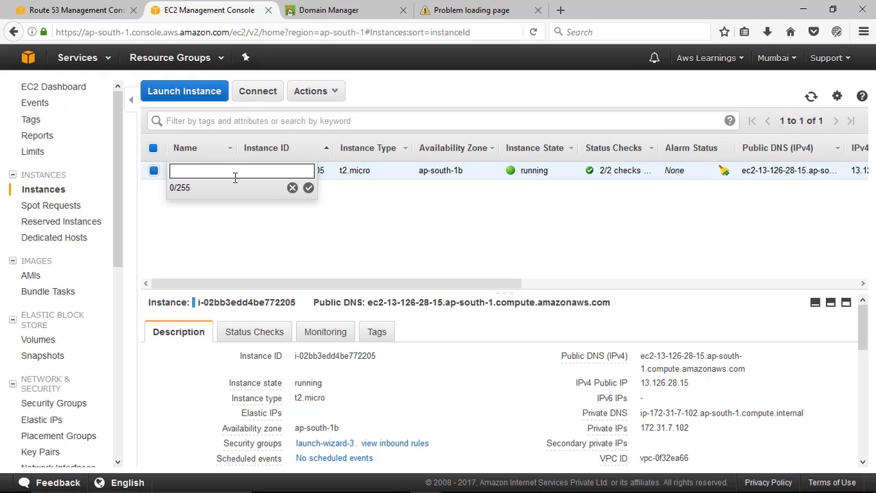
pyautogui.write('Website')
pyautogui.click(308, 188)
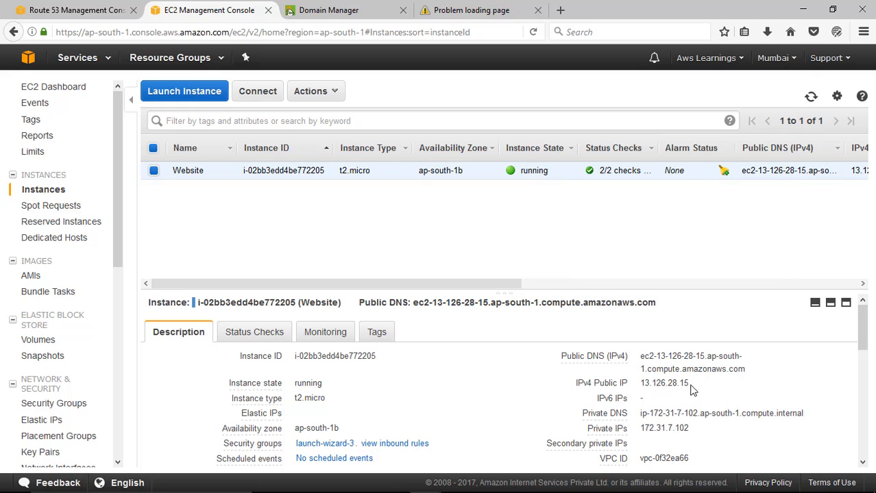
# Copy the Website instance's IPv4 public IP and load that address, 13.126.28.15, in a new browser tab.
pyautogui.moveTo(689, 384); pyautogui.dragTo(641, 385)
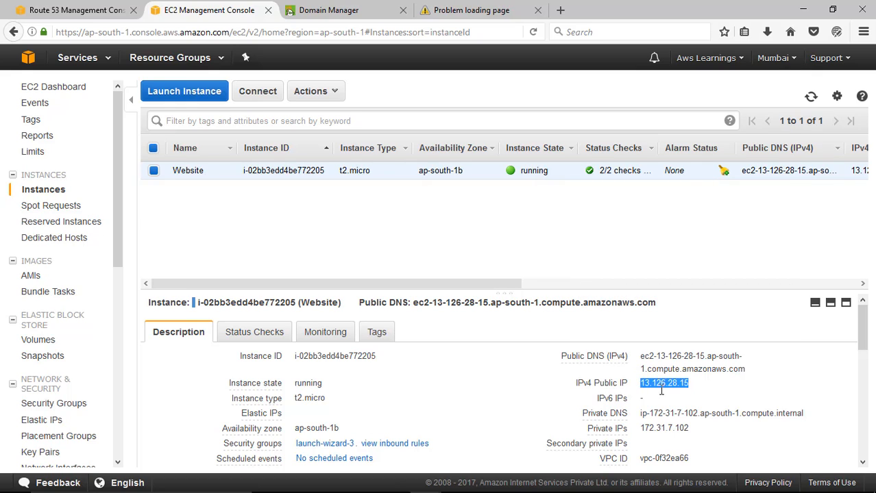
pyautogui.rightClick(662, 390)
pyautogui.click(681, 389)
pyautogui.click(353, 9)
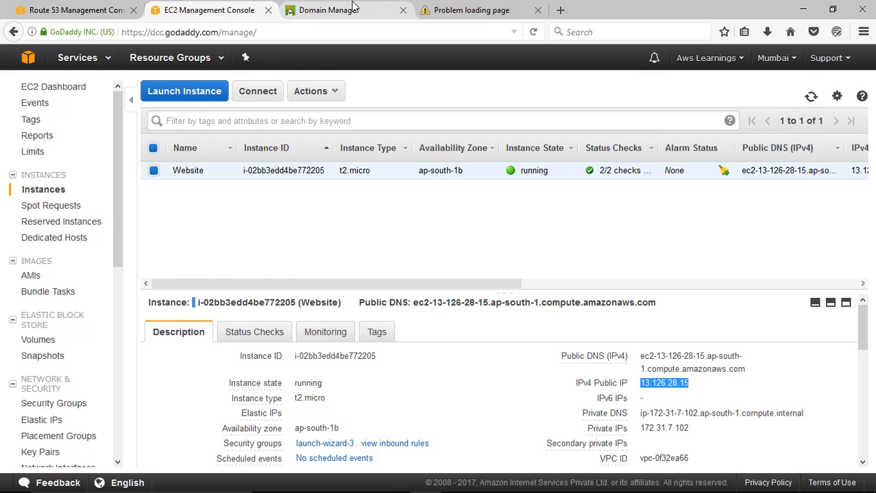
pyautogui.click(560, 10)
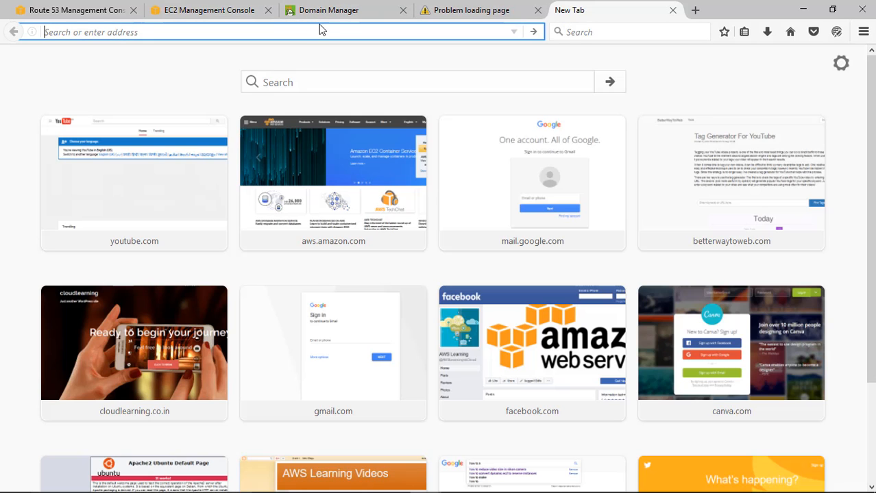
pyautogui.hotkey('ctrl', 'v')
pyautogui.press('Return')
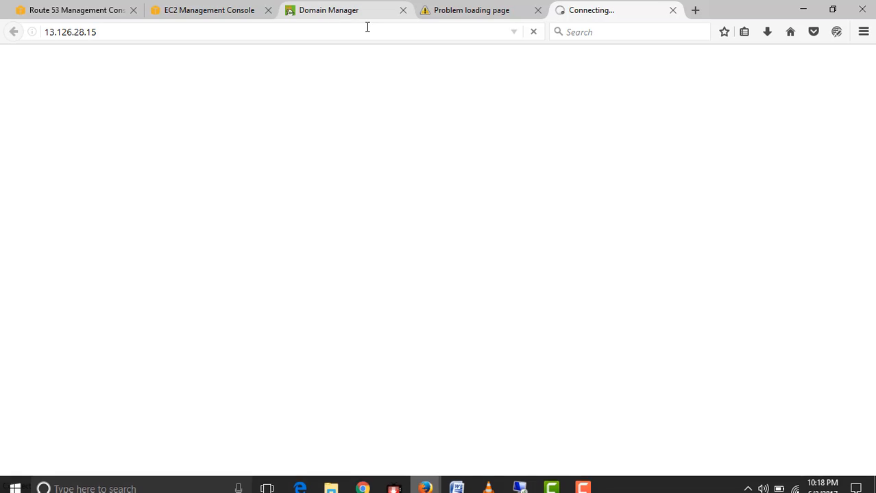
# Switch to the instance's Remote Desktop session and load 13.126.28.15 in Internet Explorer there.
pyautogui.click(520, 481)
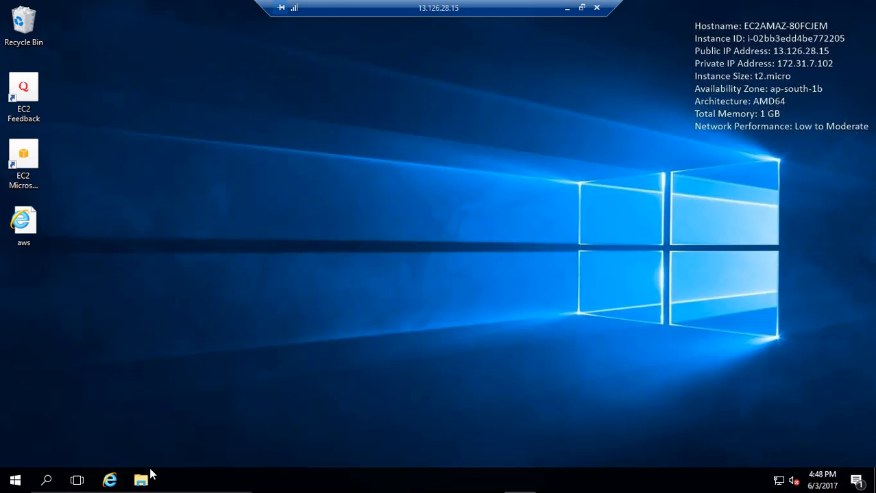
pyautogui.click(109, 480)
pyautogui.moveTo(111, 481)
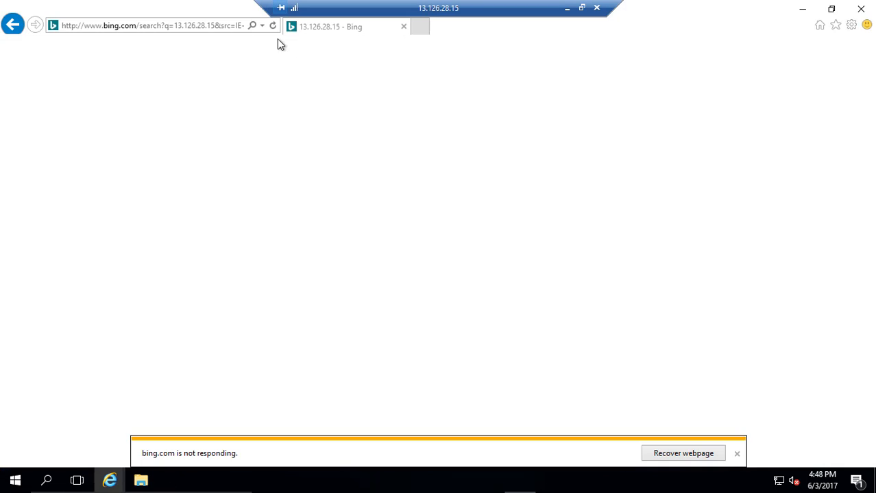
pyautogui.click(203, 27)
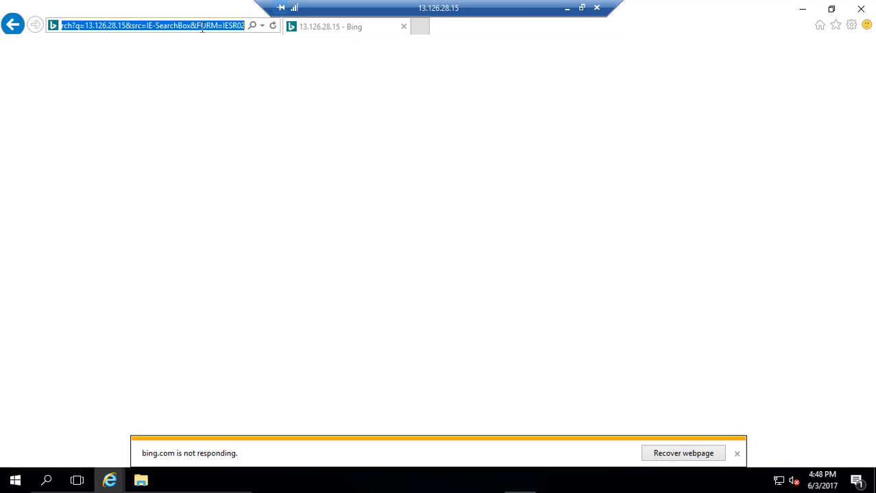
pyautogui.hotkey('ctrl', 'v')
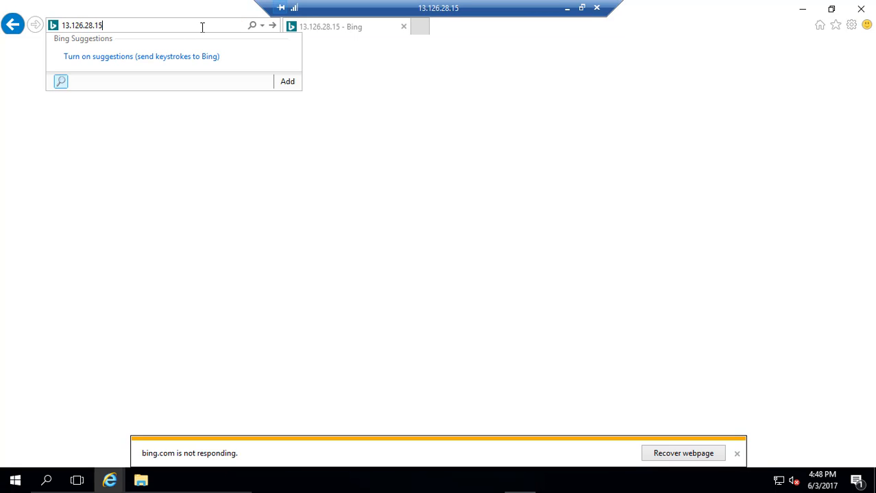
pyautogui.press('Return')
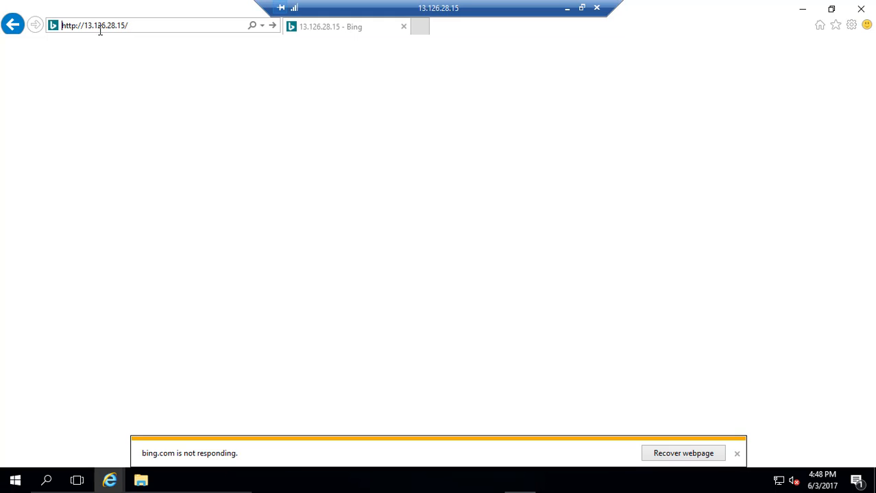
pyautogui.moveTo(38, 34); pyautogui.dragTo(38, 32)
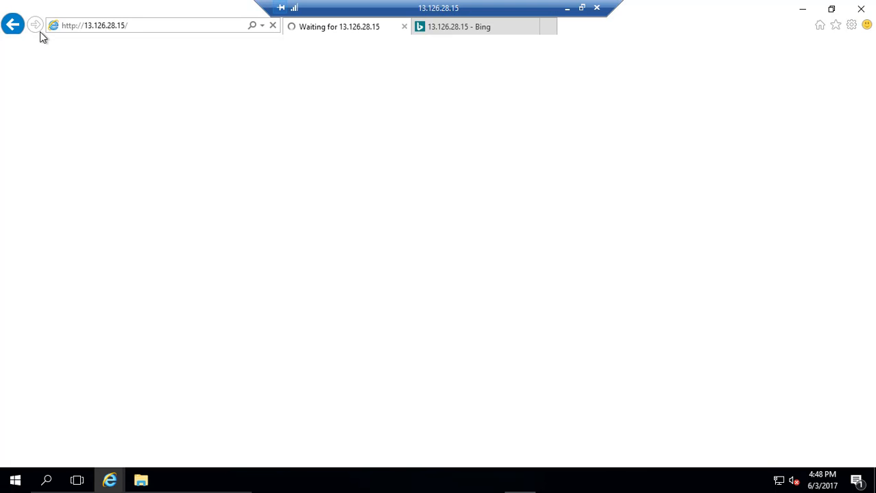
# Load localhost in the remote session's Internet Explorer instead of the public IP address.
pyautogui.click(150, 25)
pyautogui.press('End')
pyautogui.write('loca')
pyautogui.press('BackSpace')
pyautogui.press('BackSpace')
pyautogui.press('BackSpace')
pyautogui.press('BackSpace')
pyautogui.press('BackSpace')
pyautogui.press('BackSpace')
pyautogui.press('BackSpace')
pyautogui.press('BackSpace')
pyautogui.press('BackSpace')
pyautogui.press('BackSpace')
pyautogui.press('BackSpace')
pyautogui.press('BackSpace')
pyautogui.press('BackSpace')
pyautogui.press('BackSpace')
pyautogui.press('BackSpace')
pyautogui.press('BackSpace')
pyautogui.press('BackSpace')
pyautogui.press('BackSpace')
pyautogui.press('BackSpace')
pyautogui.press('BackSpace')
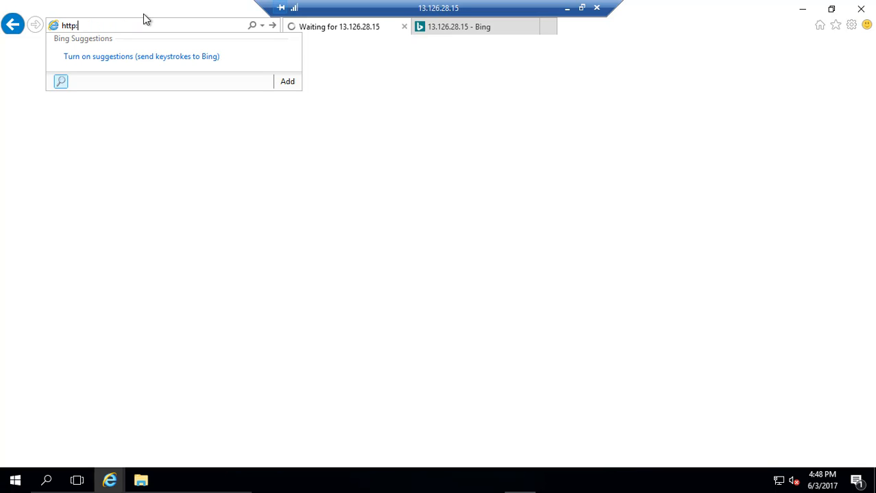
pyautogui.write('local')
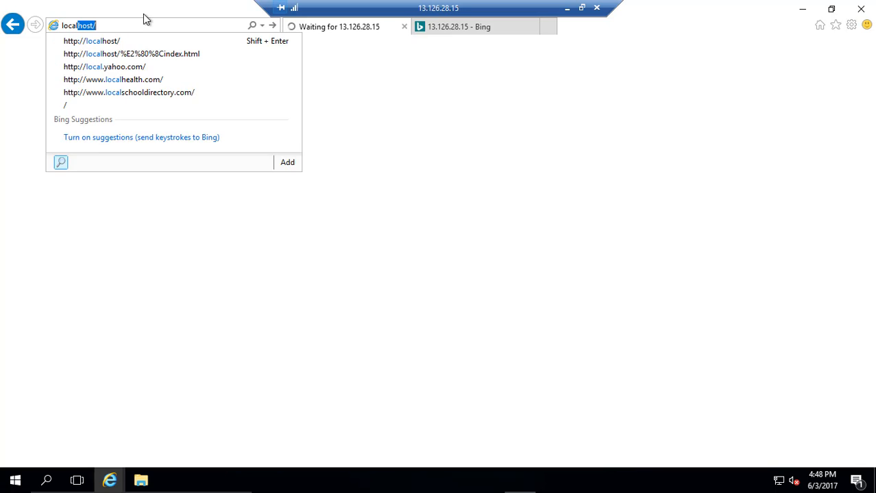
pyautogui.press('Return')
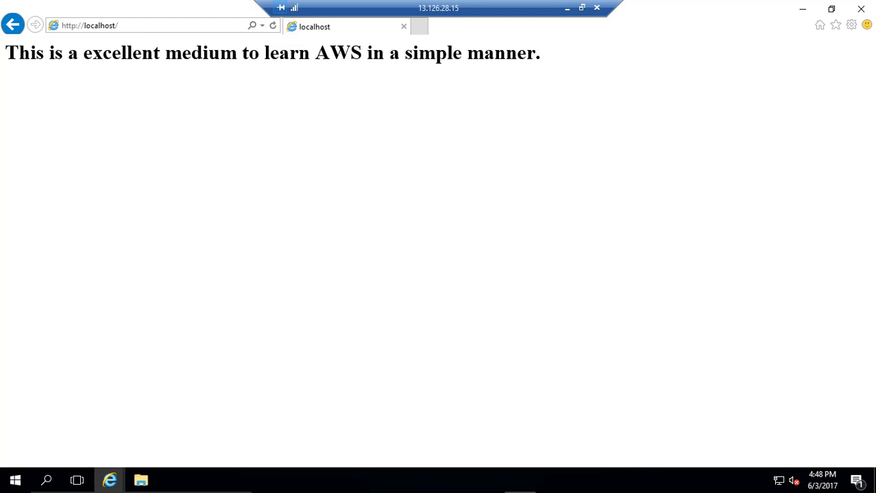
# Close Internet Explorer on the remote instance and disconnect the Remote Desktop session.
pyautogui.click(861, 9)
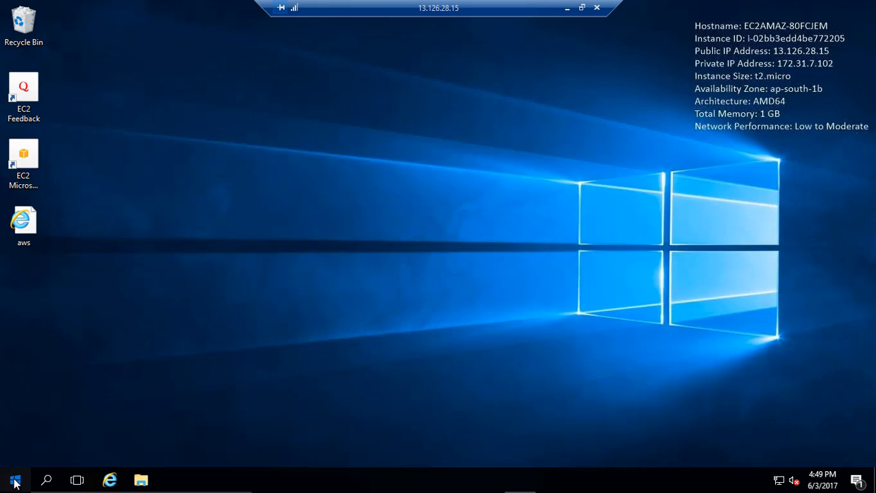
pyautogui.press('super')
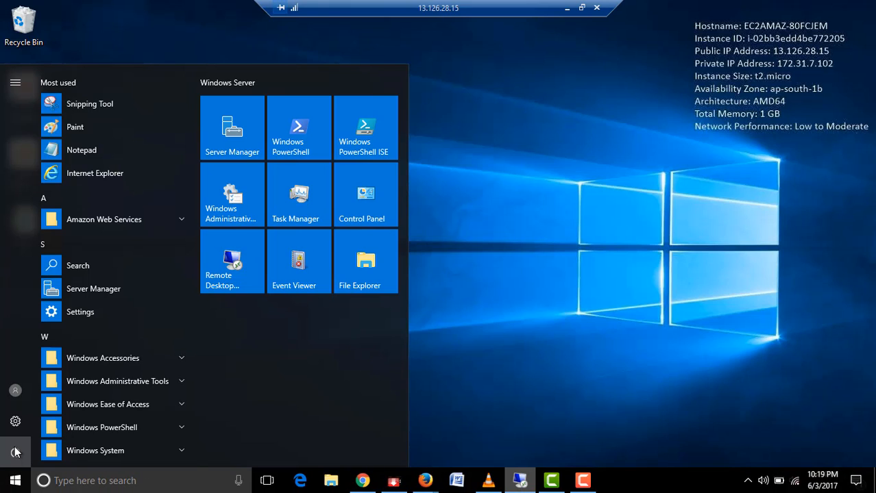
pyautogui.click(596, 8)
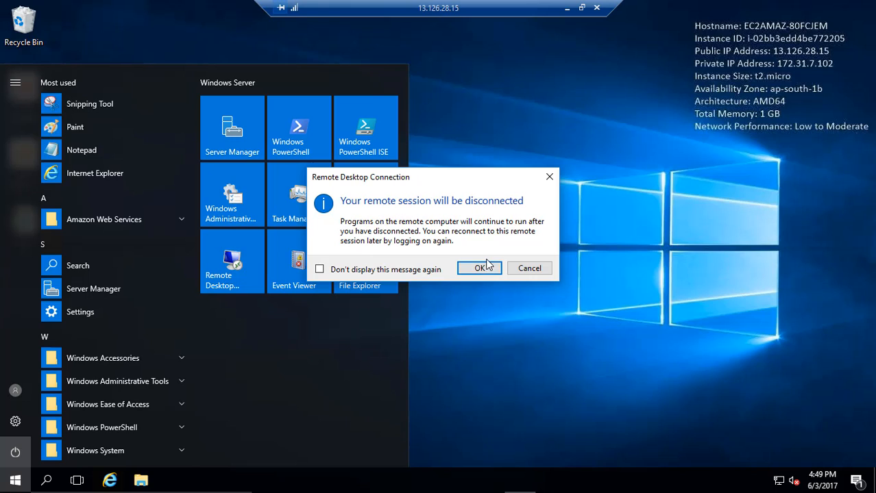
pyautogui.click(486, 268)
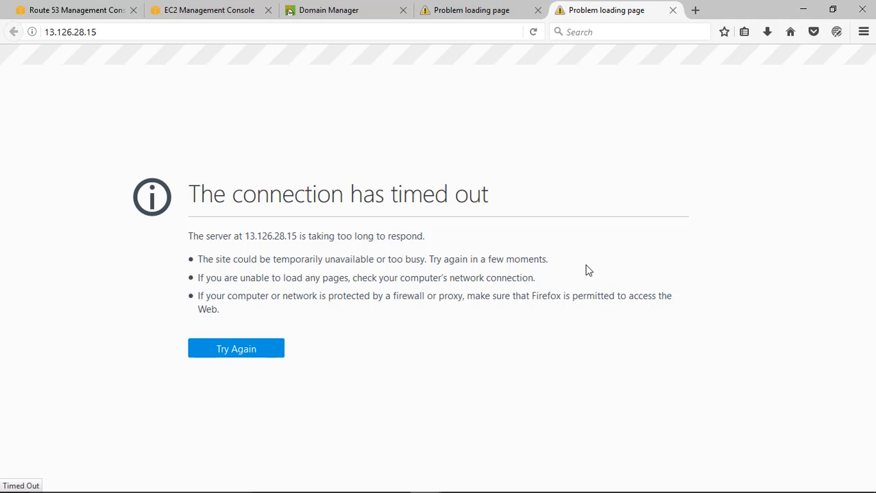
# Switch to the EC2 console in Firefox and open the inbound rules of the launch-wizard-3 security group.
pyautogui.click(204, 11)
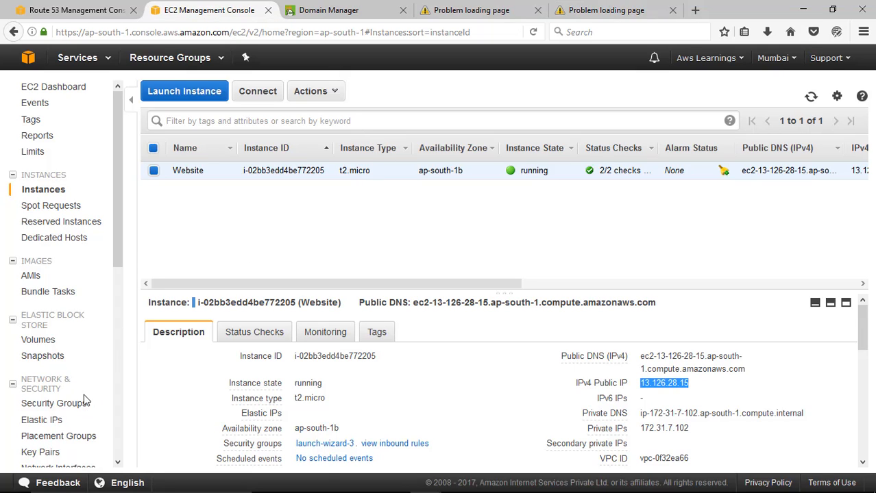
pyautogui.click(72, 408)
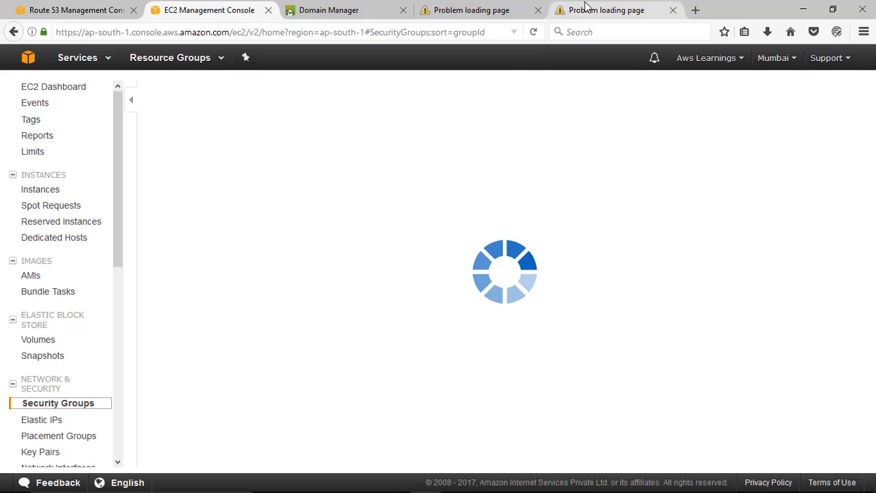
pyautogui.click(605, 10)
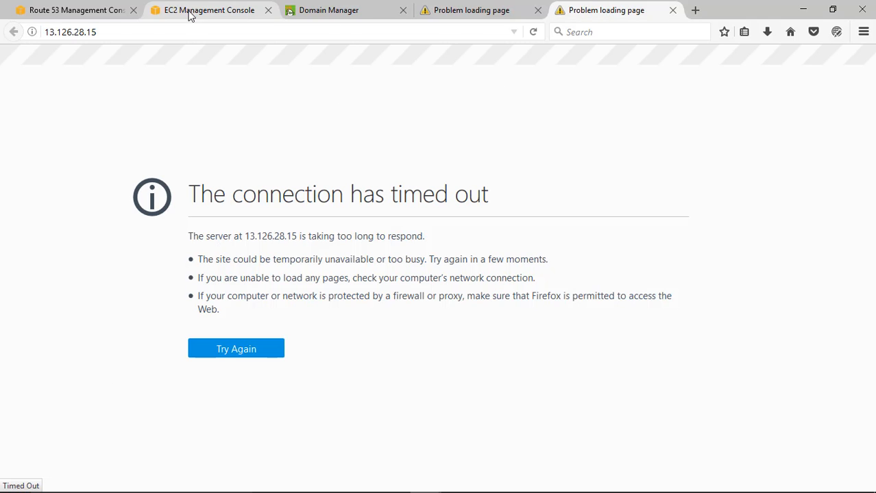
pyautogui.click(206, 11)
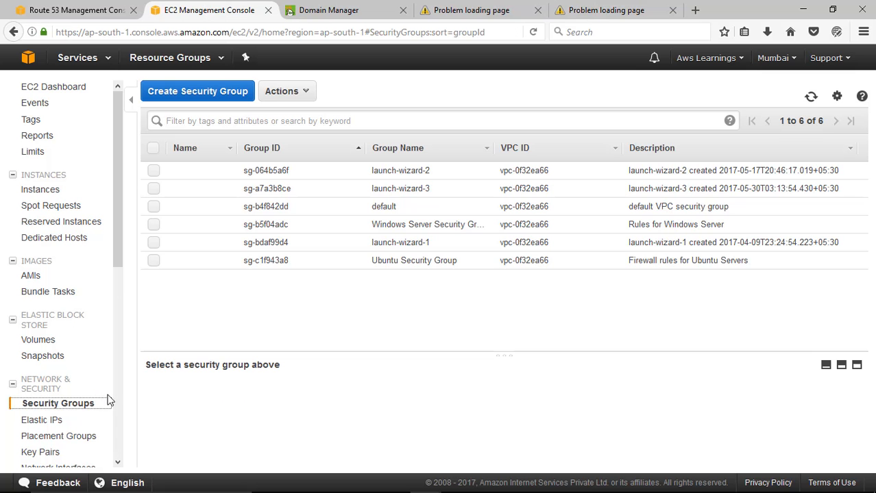
pyautogui.click(153, 190)
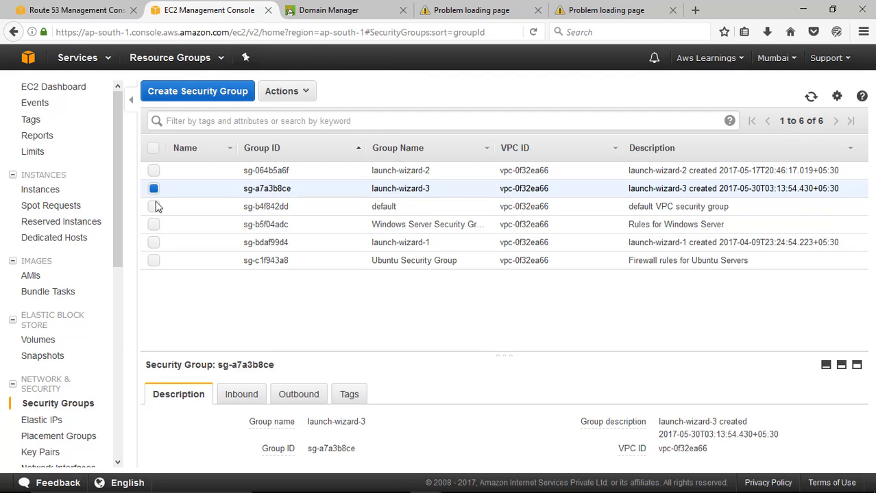
pyautogui.click(244, 394)
pyautogui.scroll(-1, 447, 381)
pyautogui.scroll(-1, 447, 381)
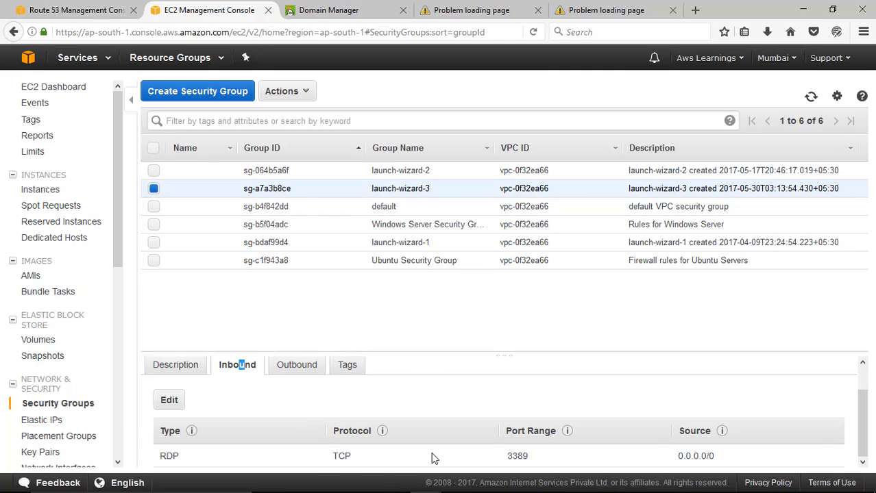
# Add an inbound HTTP rule for port 80 with source 0.0.0.0/0, ::/0 to launch-wizard-3 and save the rules.
pyautogui.click(170, 404)
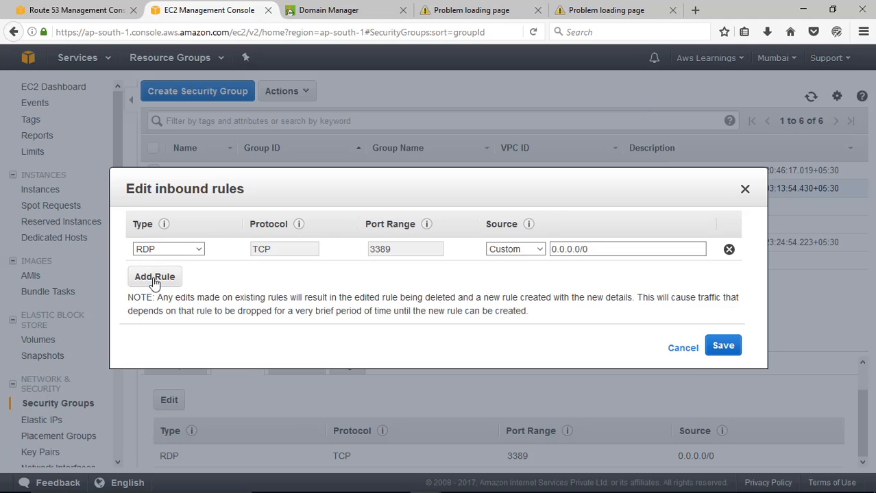
pyautogui.click(155, 277)
pyautogui.click(193, 273)
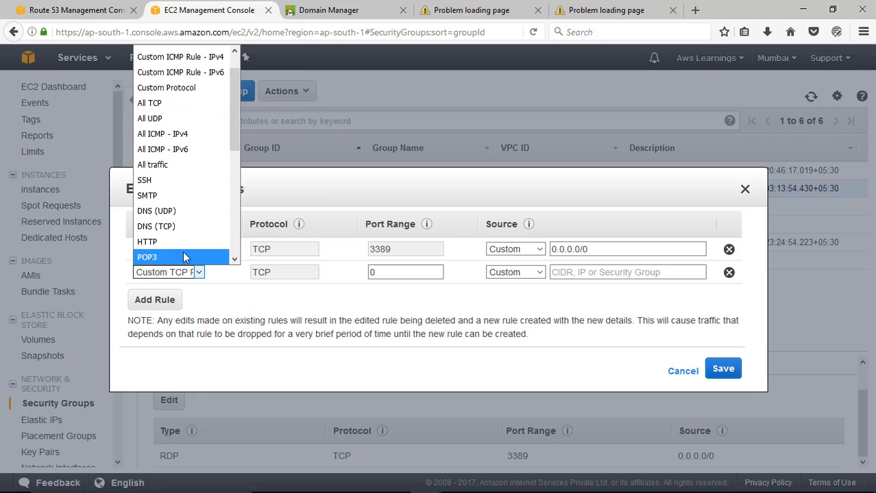
pyautogui.click(179, 242)
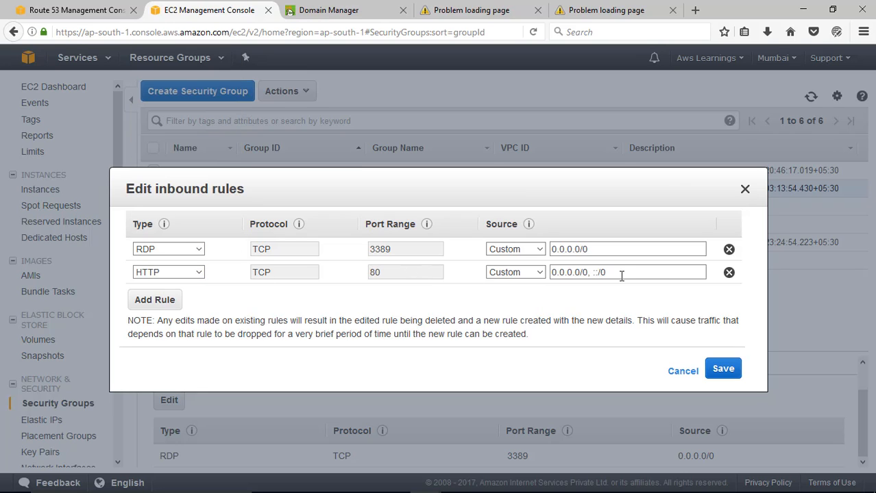
pyautogui.click(713, 370)
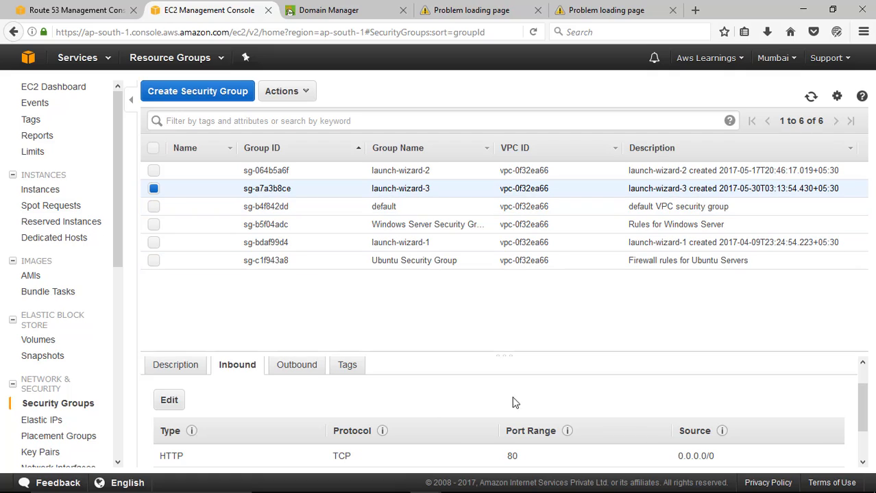
pyautogui.scroll(-1, 546, 397)
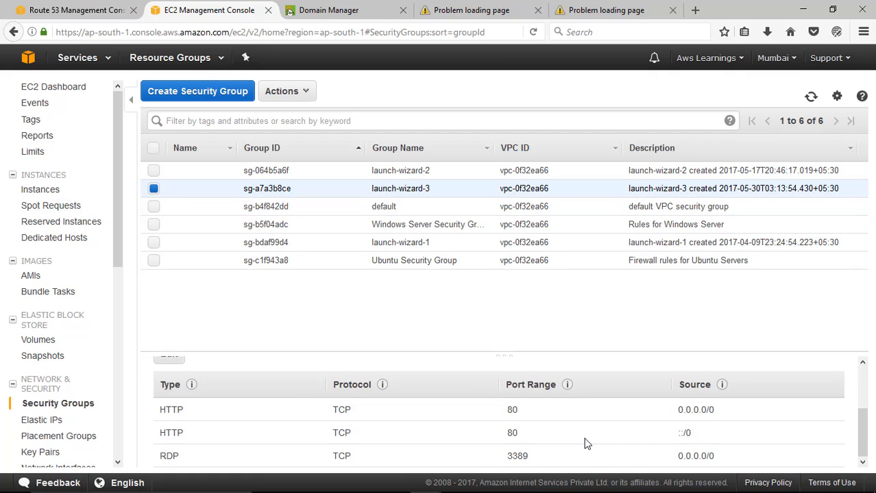
# Return to the running EC2 instances and view the inbound rules applied to the Website instance.
pyautogui.click(72, 9)
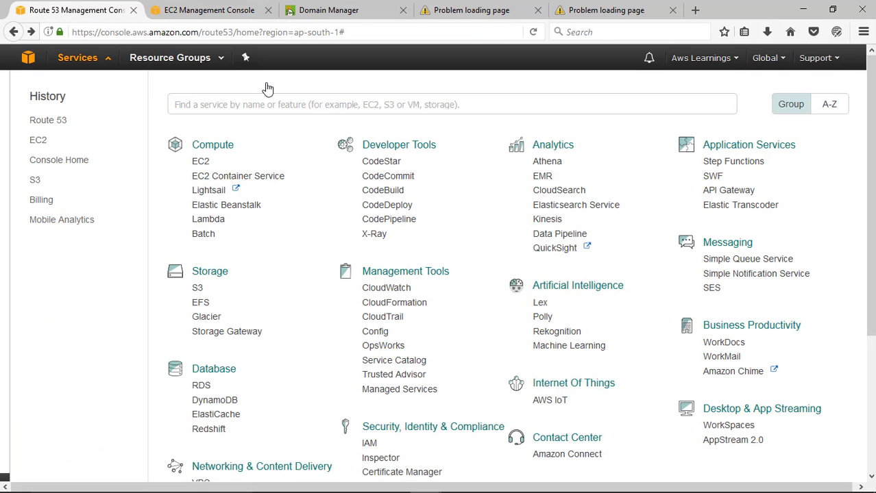
pyautogui.click(233, 13)
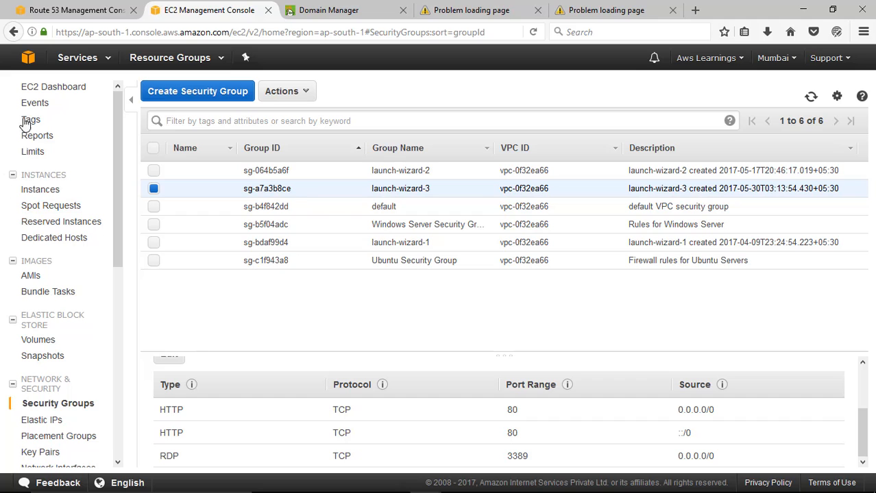
pyautogui.click(56, 91)
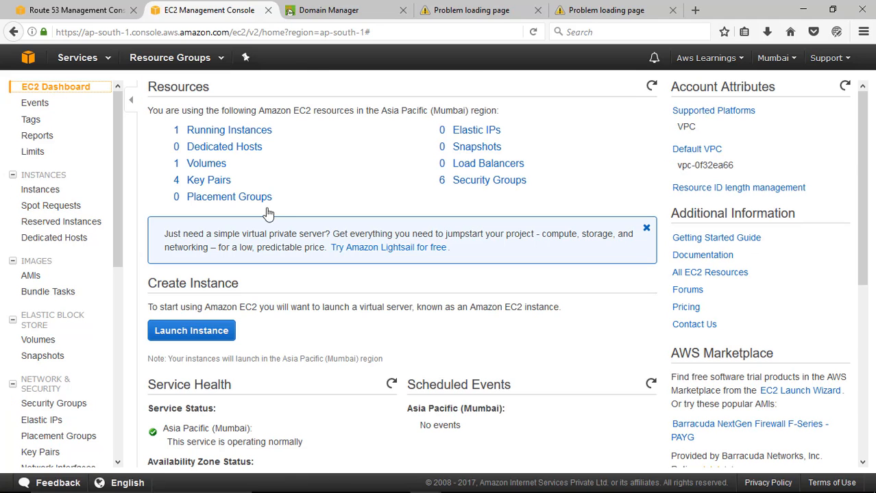
pyautogui.click(210, 131)
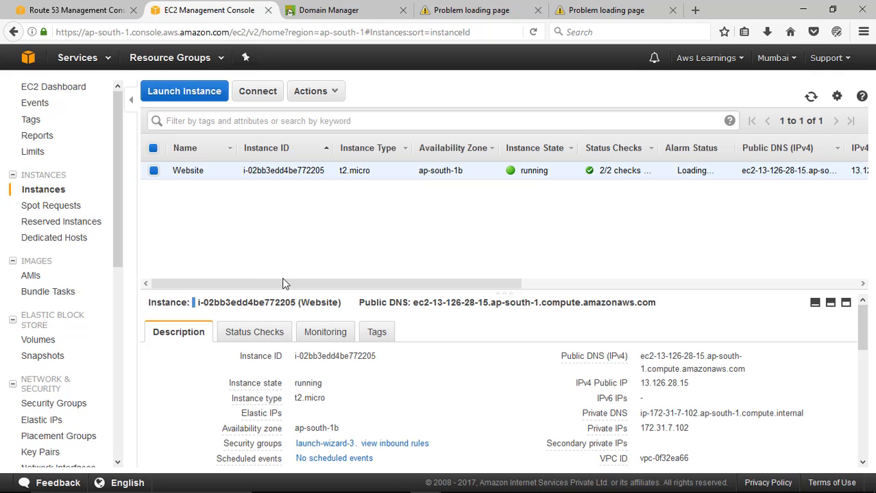
pyautogui.click(401, 444)
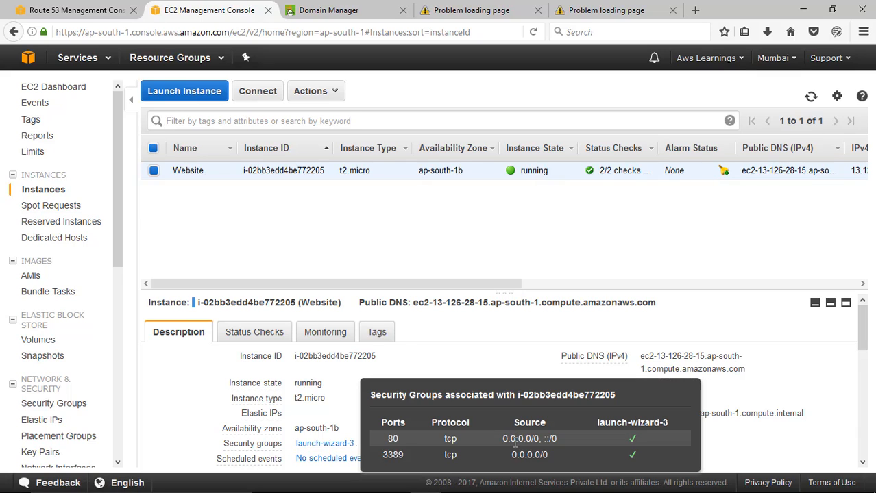
pyautogui.click(574, 260)
# Reload 13.126.28.15 in its browser tab to check the website, and close that tab.
pyautogui.click(627, 7)
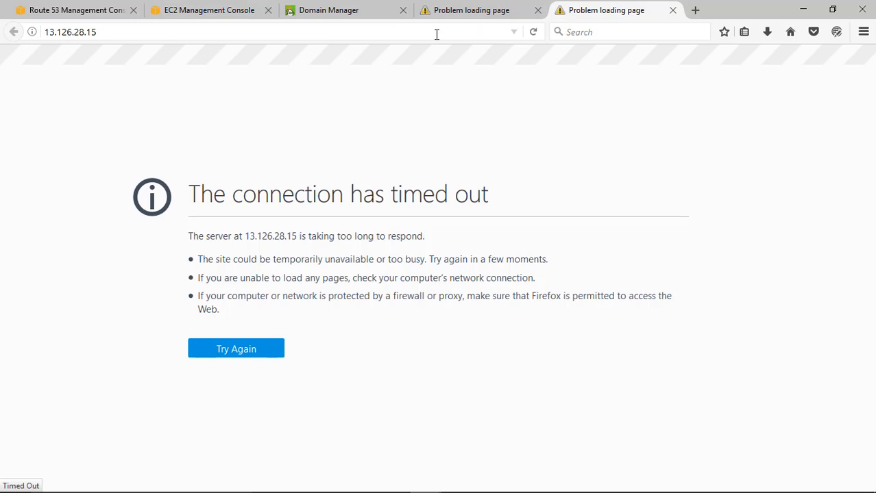
pyautogui.click(151, 32)
pyautogui.press('Return')
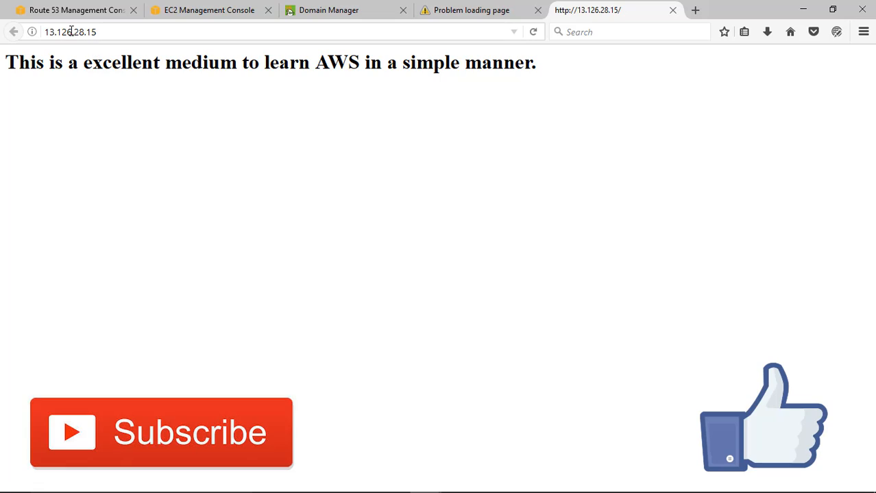
pyautogui.click(672, 13)
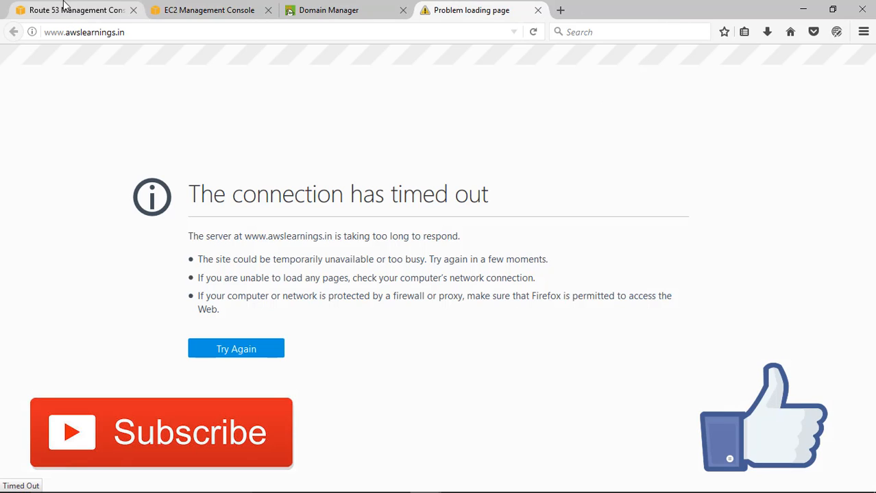
# Allocate a new Elastic IP address in the EC2 console and return to the address list.
pyautogui.click(65, 6)
pyautogui.click(203, 9)
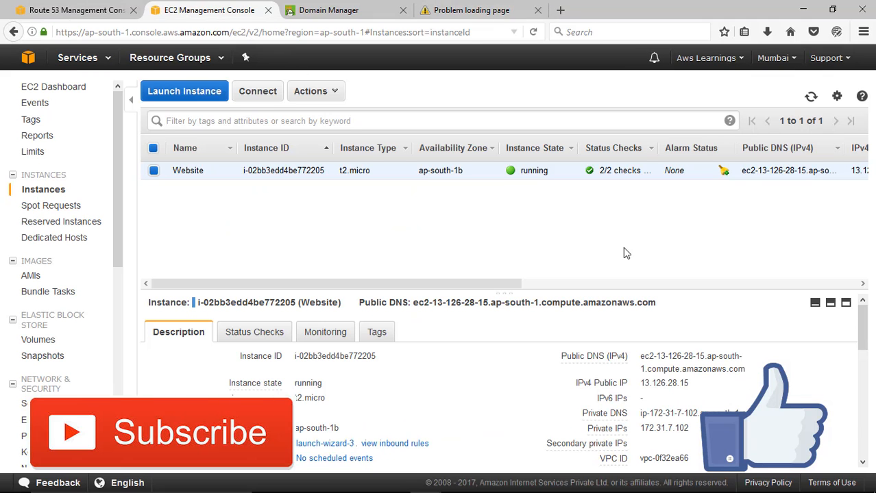
pyautogui.moveTo(617, 418)
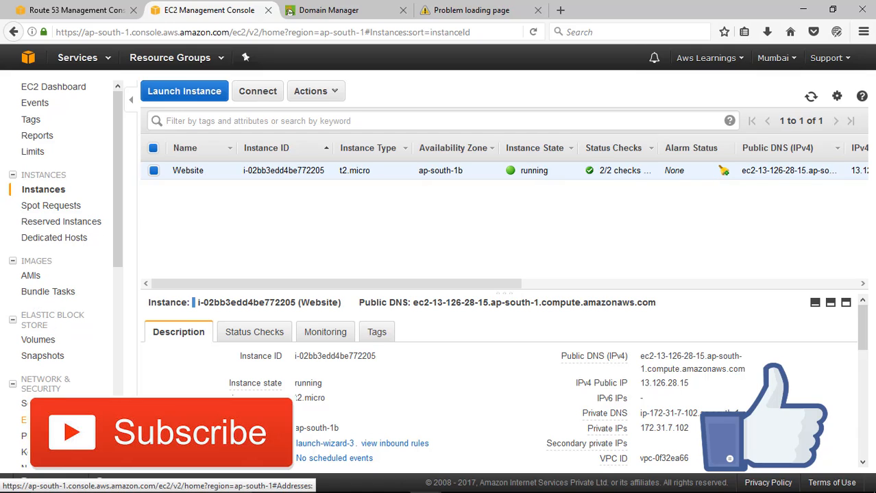
pyautogui.click(24, 420)
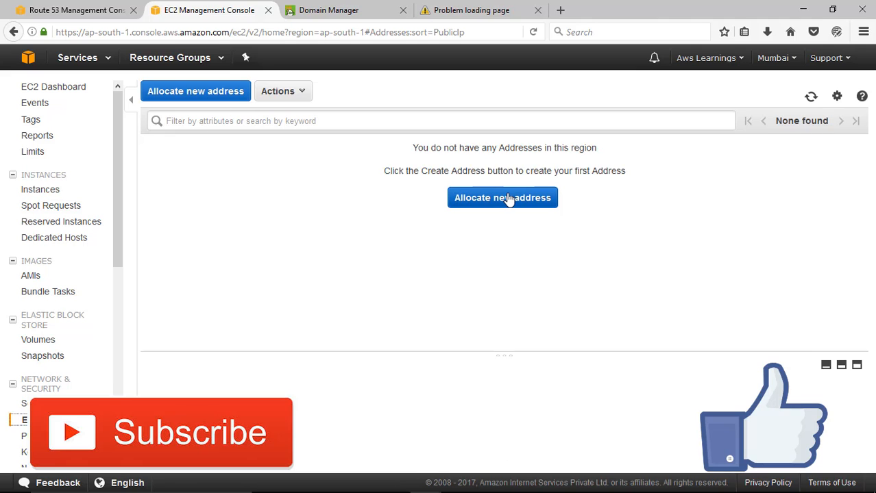
pyautogui.click(507, 199)
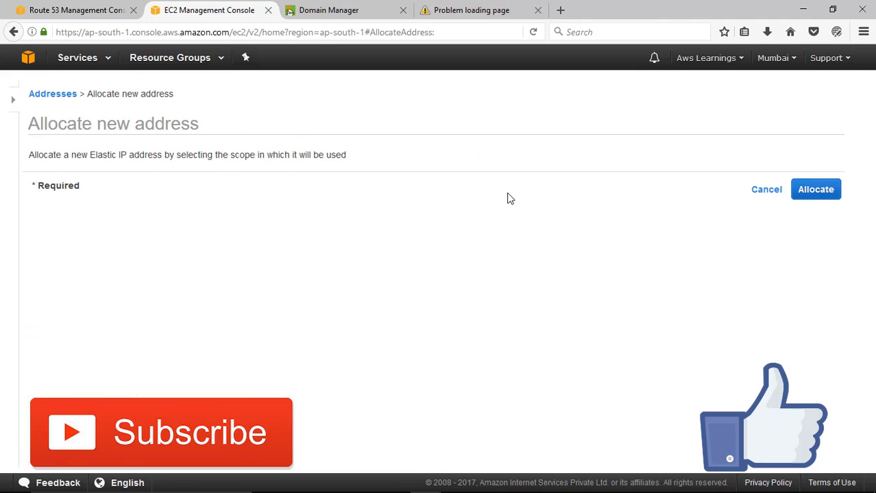
pyautogui.click(801, 190)
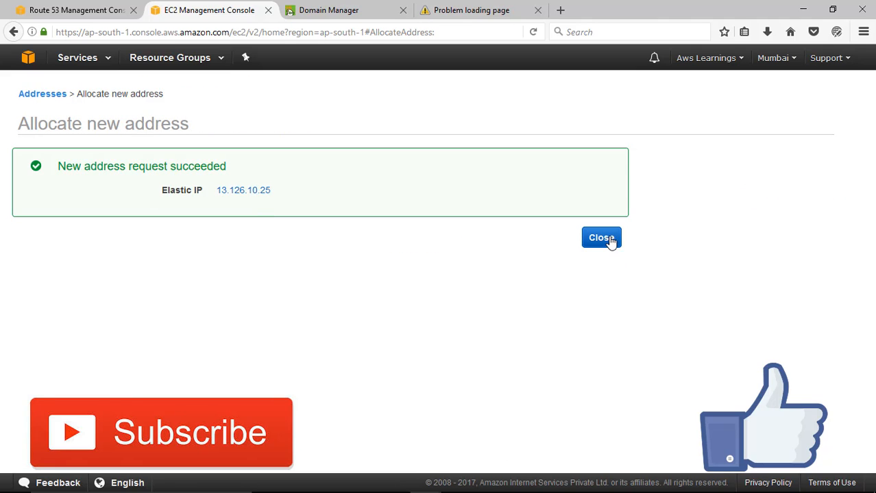
pyautogui.click(610, 238)
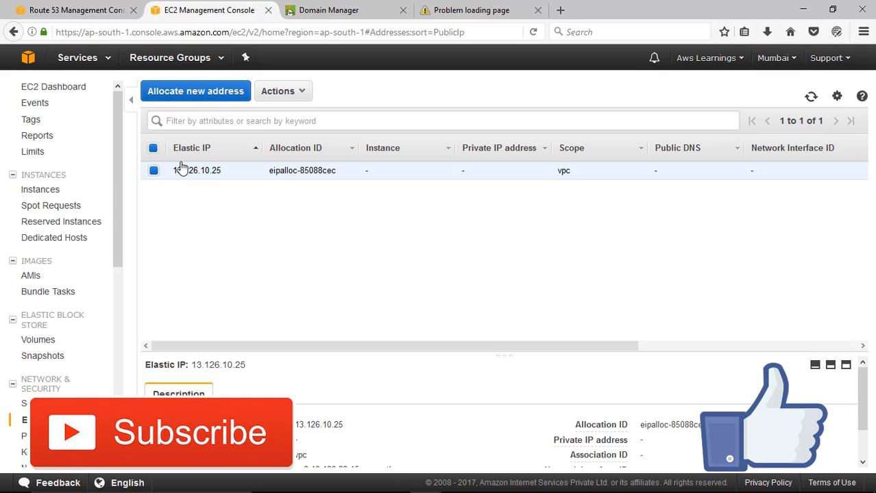
# Associate the Elastic IP 13.126.10.25 with the Website instance i-02bb3edd4be772205 and review the address details.
pyautogui.rightClick(290, 172)
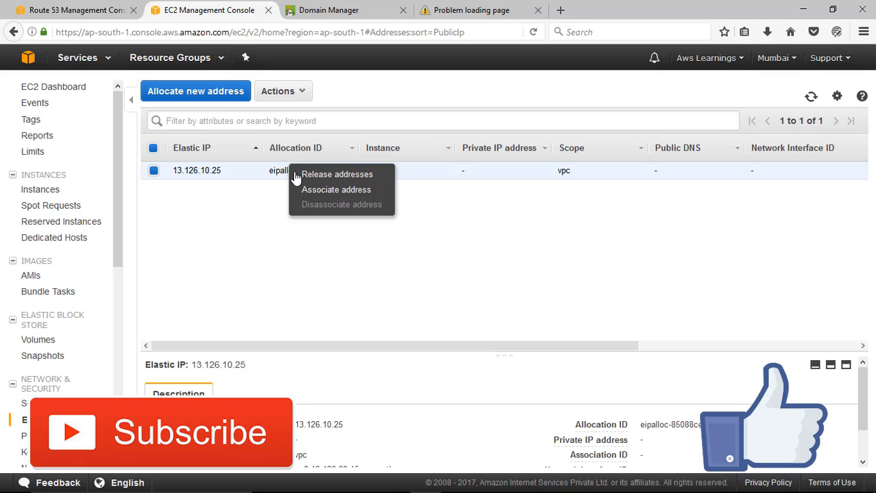
pyautogui.click(332, 192)
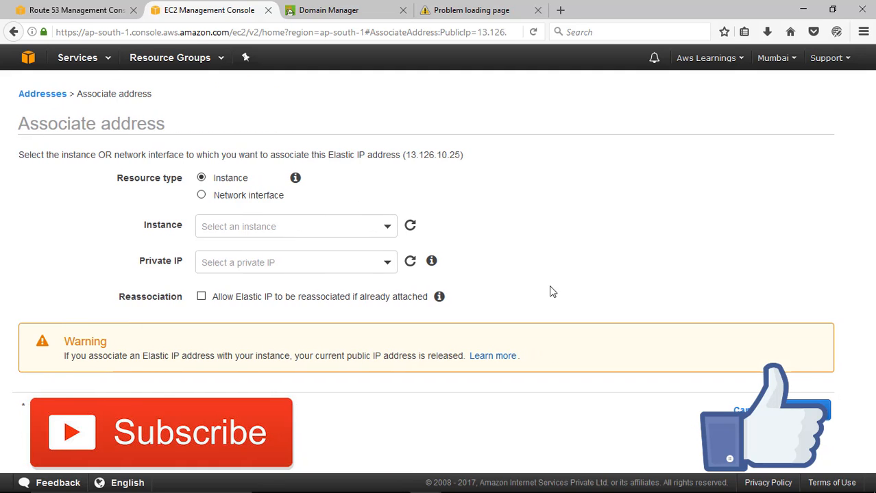
pyautogui.click(257, 226)
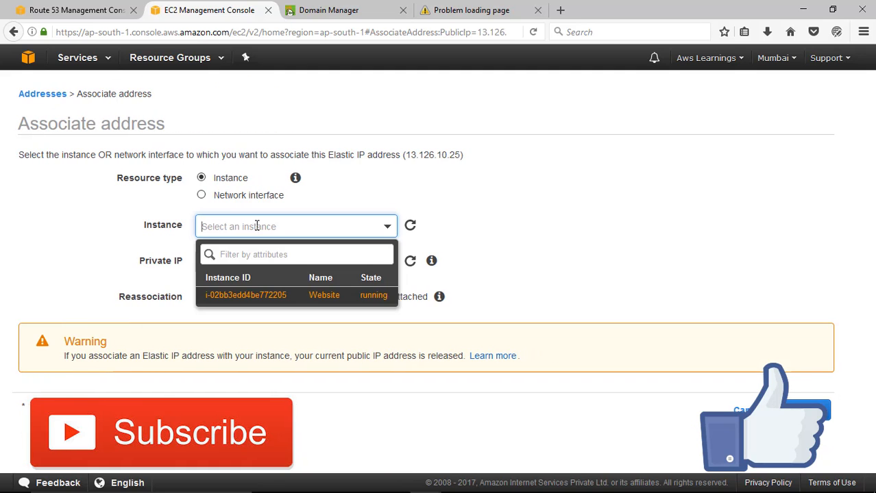
pyautogui.click(271, 295)
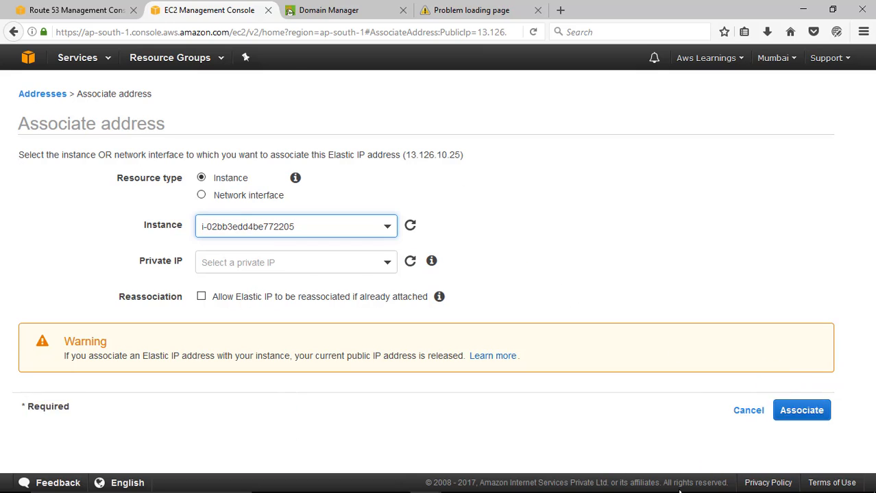
pyautogui.click(802, 411)
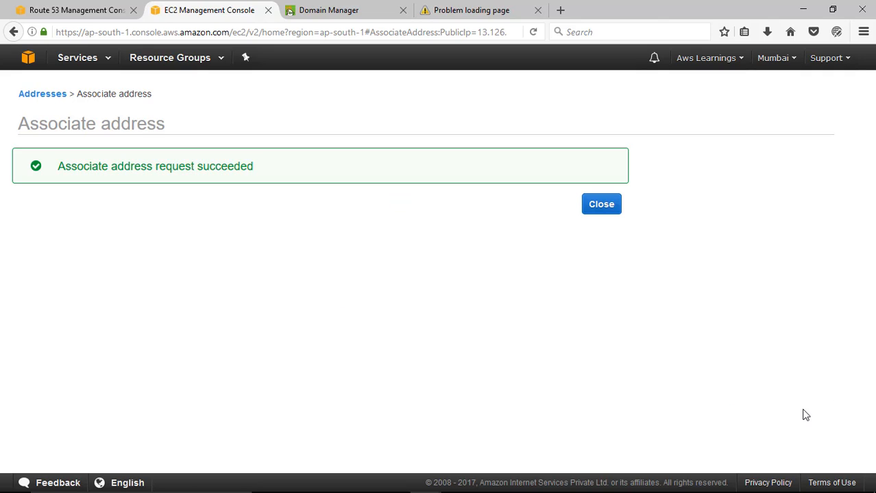
pyautogui.click(604, 205)
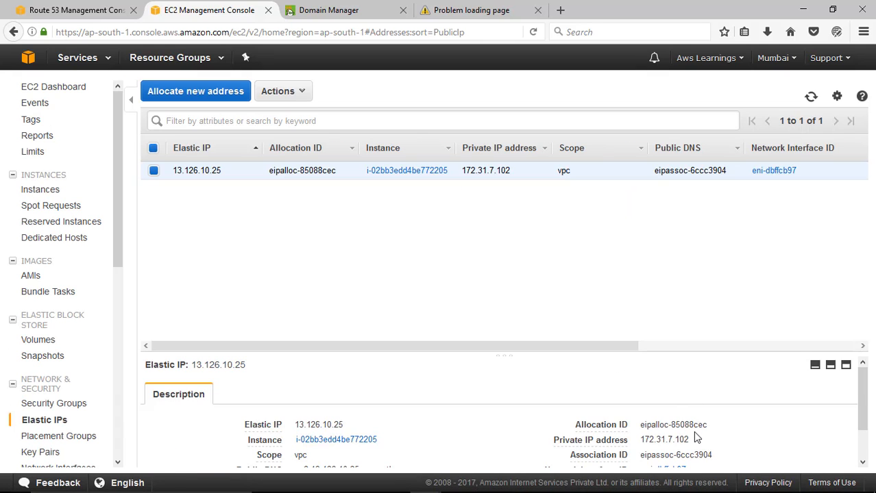
pyautogui.scroll(-1, 694, 431)
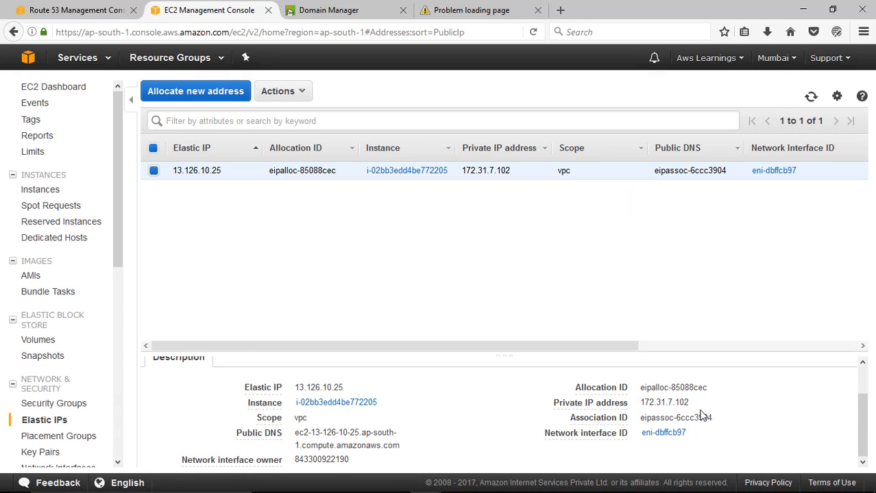
pyautogui.scroll(1, 700, 409)
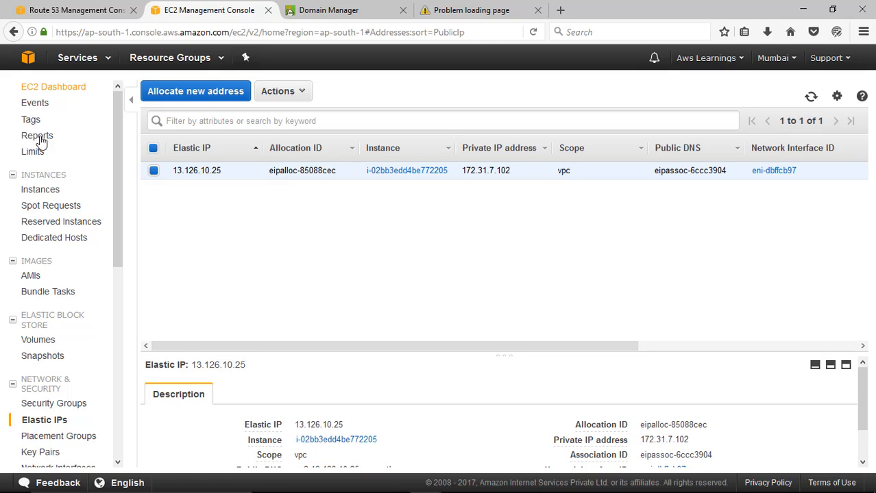
# Go to the EC2 instances list and copy the Website instance's IPv4 public IP from its description.
pyautogui.click(44, 192)
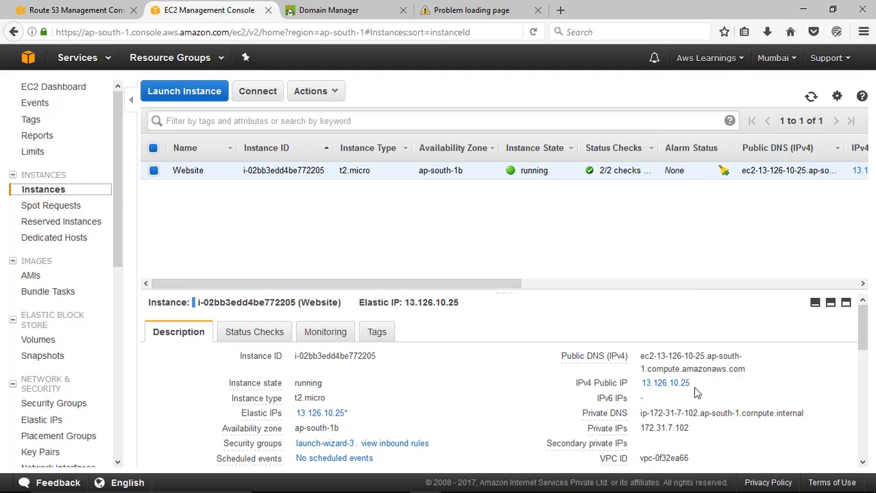
pyautogui.moveTo(693, 385); pyautogui.dragTo(640, 385)
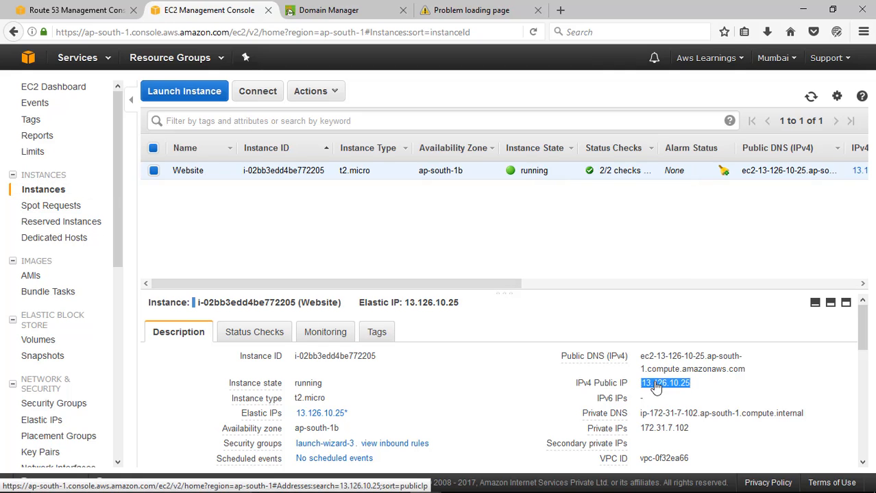
pyautogui.rightClick(656, 387)
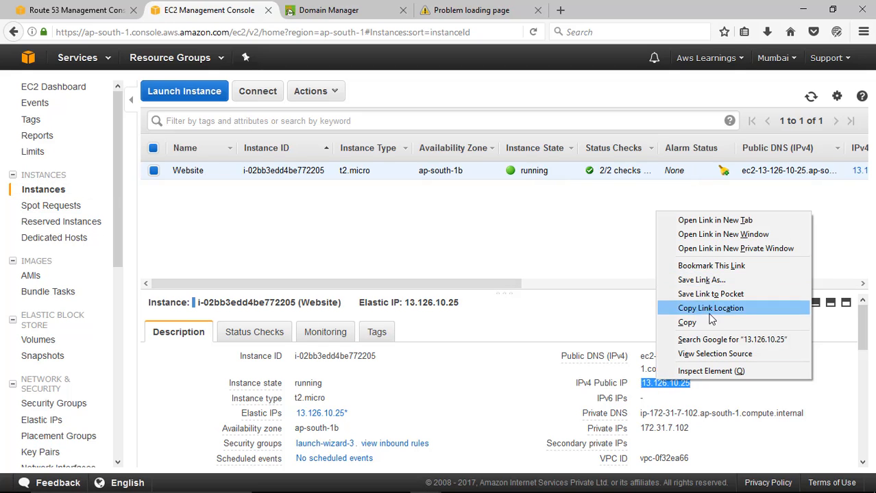
pyautogui.click(753, 437)
pyautogui.click(752, 435)
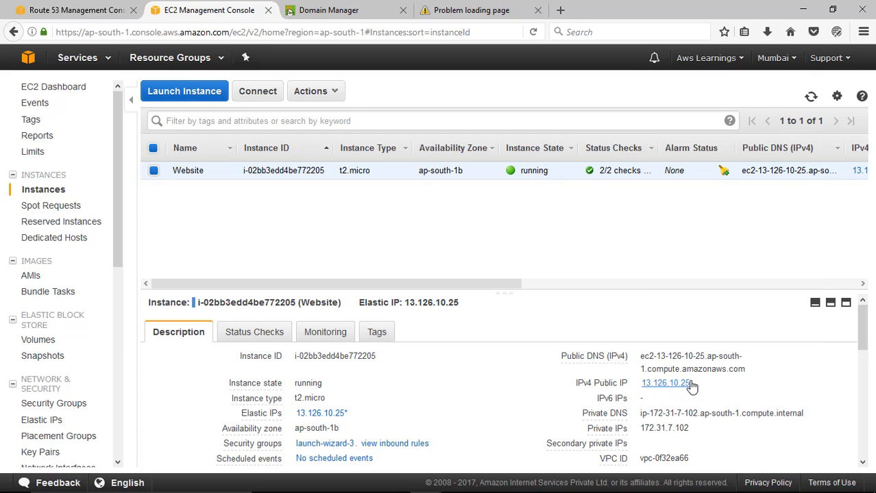
pyautogui.moveTo(690, 385); pyautogui.dragTo(654, 387)
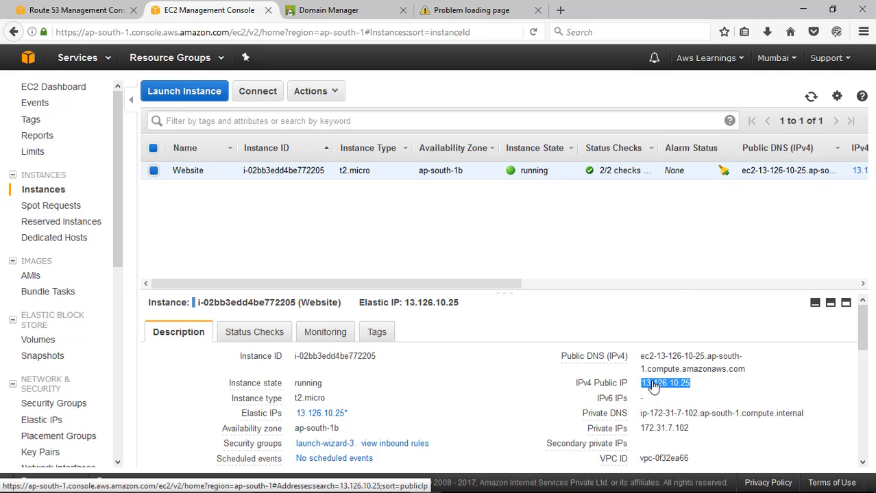
pyautogui.rightClick(654, 387)
pyautogui.click(704, 324)
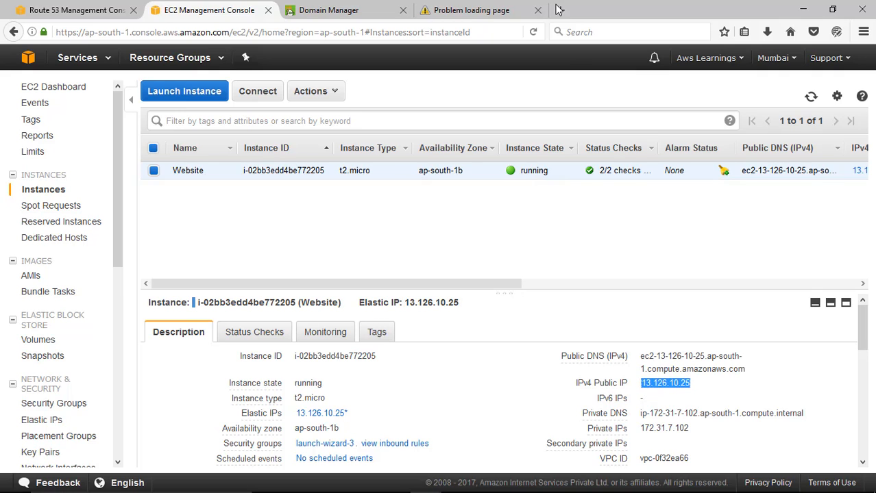
pyautogui.click(479, 11)
pyautogui.click(287, 35)
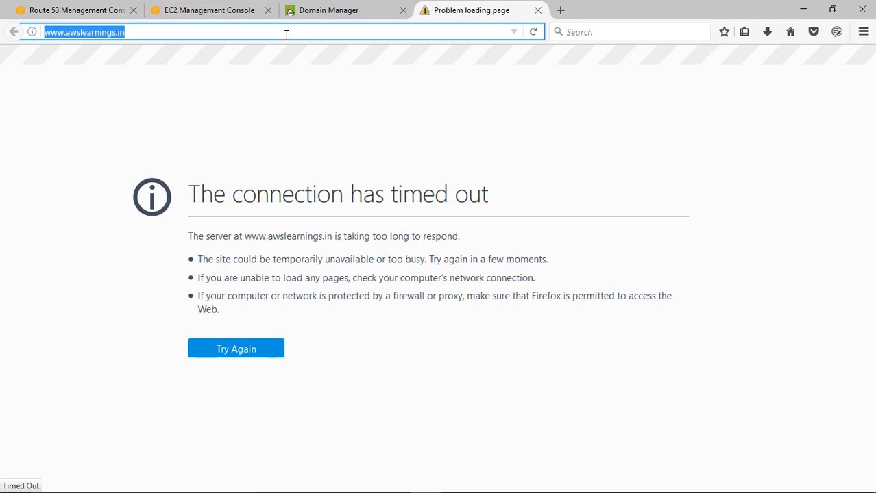
pyautogui.hotkey('ctrl', 'v')
pyautogui.press('Return')
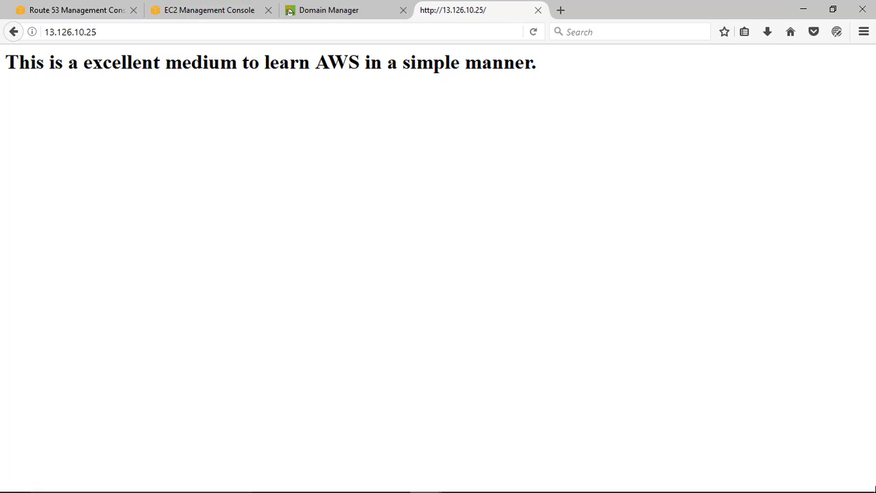
pyautogui.click(77, 8)
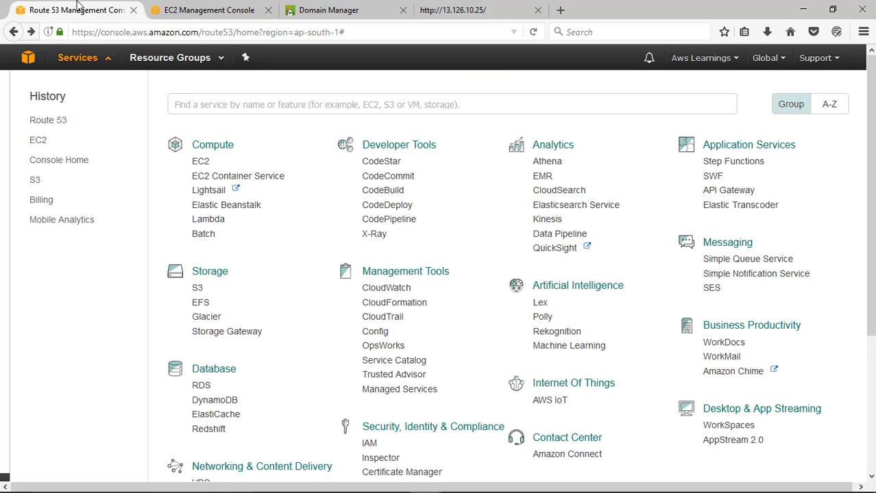
pyautogui.click(459, 8)
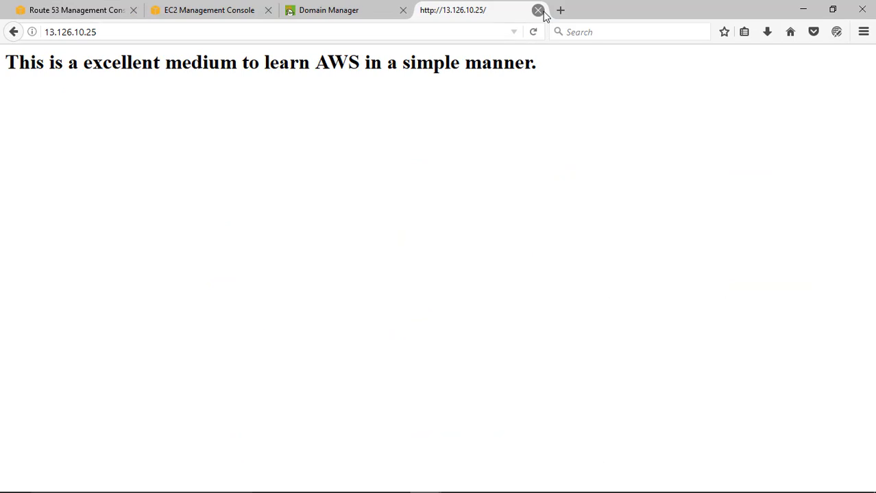
pyautogui.click(114, 31)
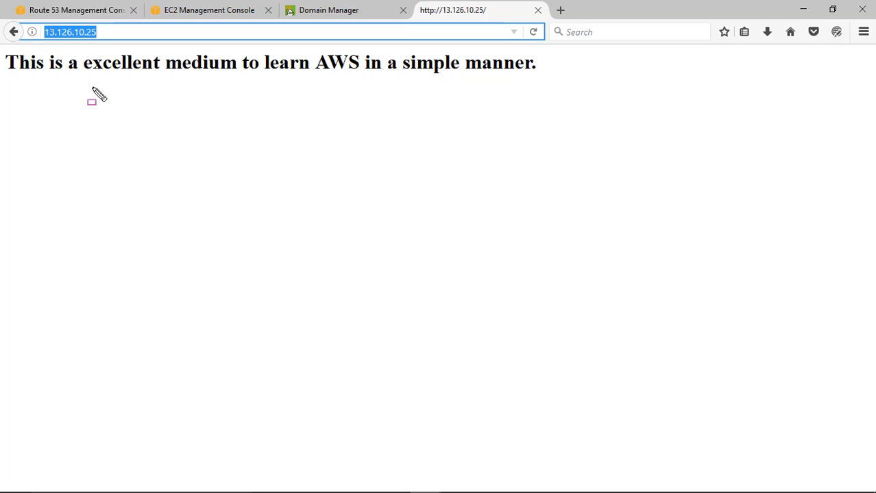
pyautogui.moveTo(1, 18); pyautogui.dragTo(158, 77)
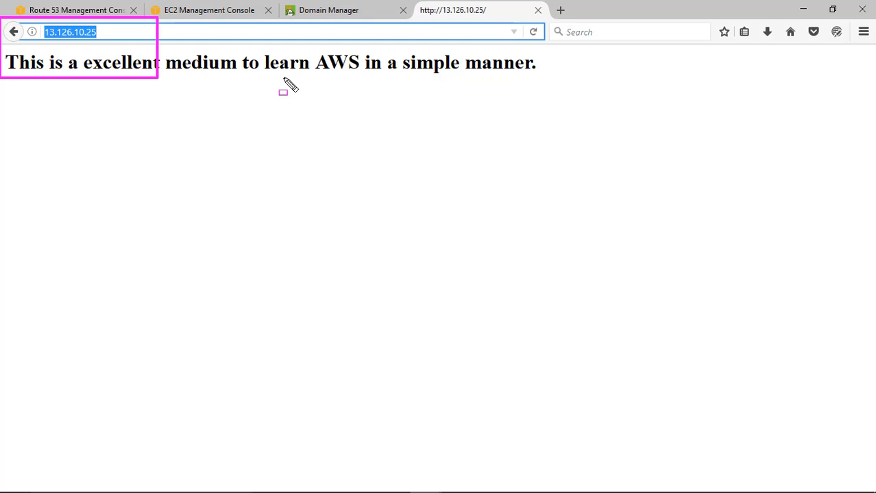
pyautogui.press('Escape')
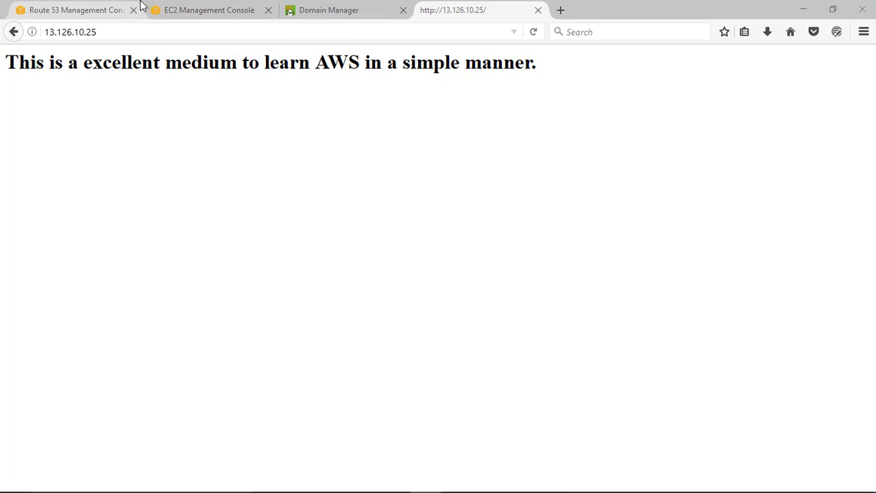
# Copy the Website instance's public DNS name from the EC2 console and load it in the website's tab to check the page.
pyautogui.click(140, 9)
pyautogui.click(209, 10)
pyautogui.click(755, 379)
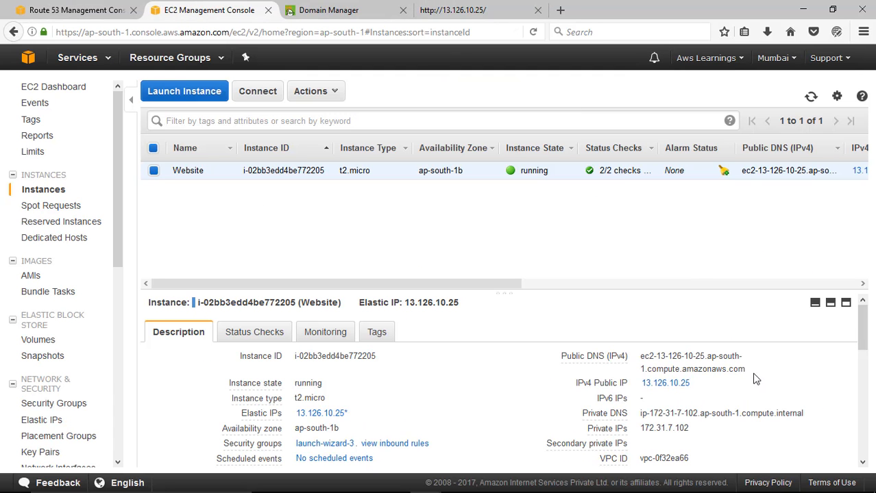
pyautogui.moveTo(746, 369); pyautogui.dragTo(645, 361)
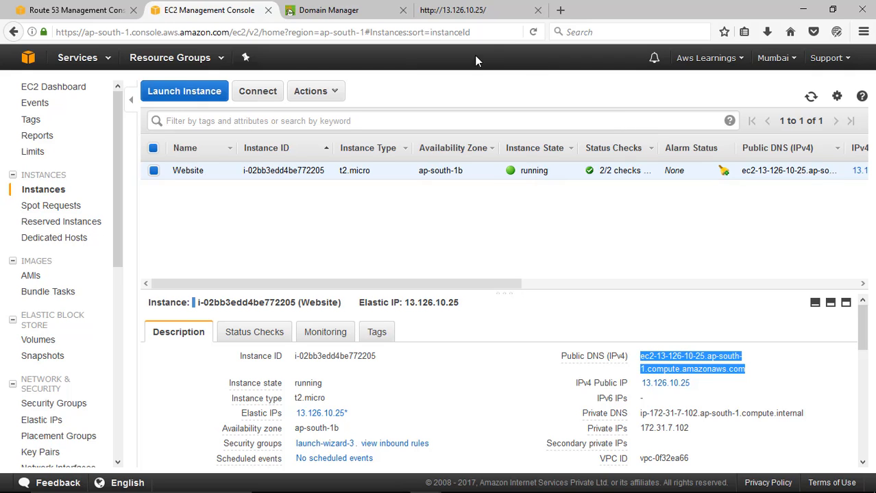
pyautogui.click(480, 11)
pyautogui.click(153, 29)
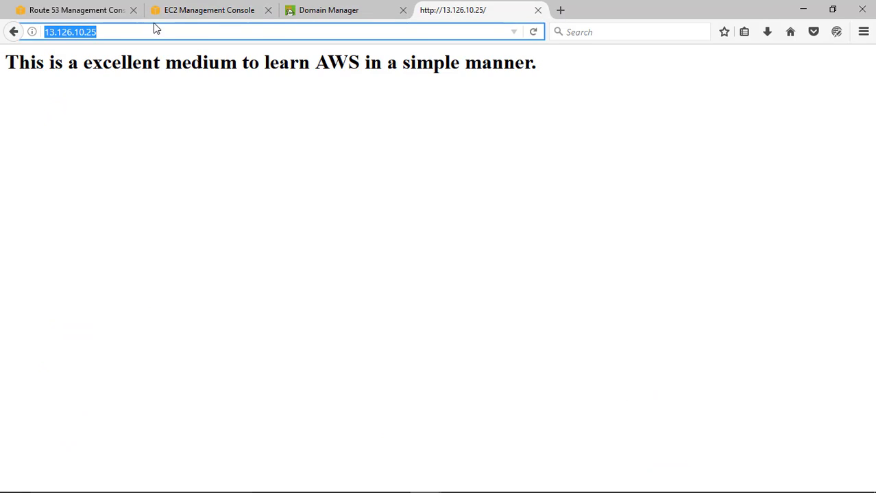
pyautogui.hotkey('ctrl', 'v')
pyautogui.click(307, 56)
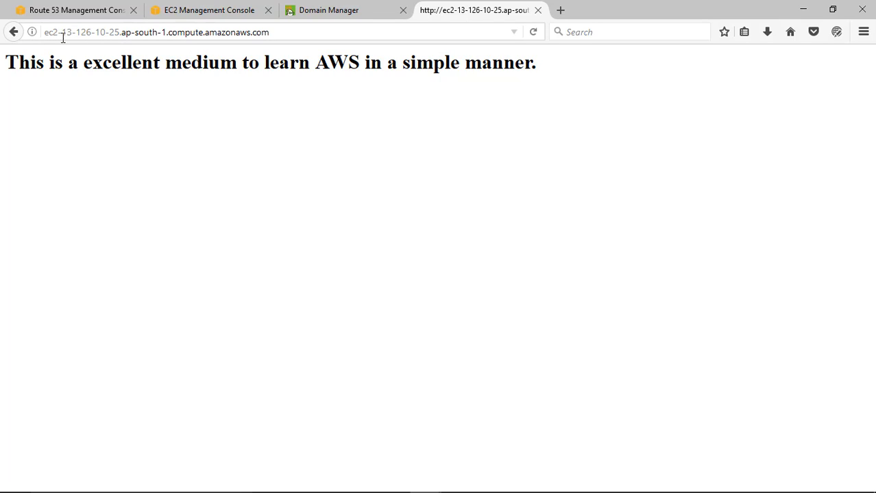
pyautogui.moveTo(46, 32); pyautogui.dragTo(287, 33)
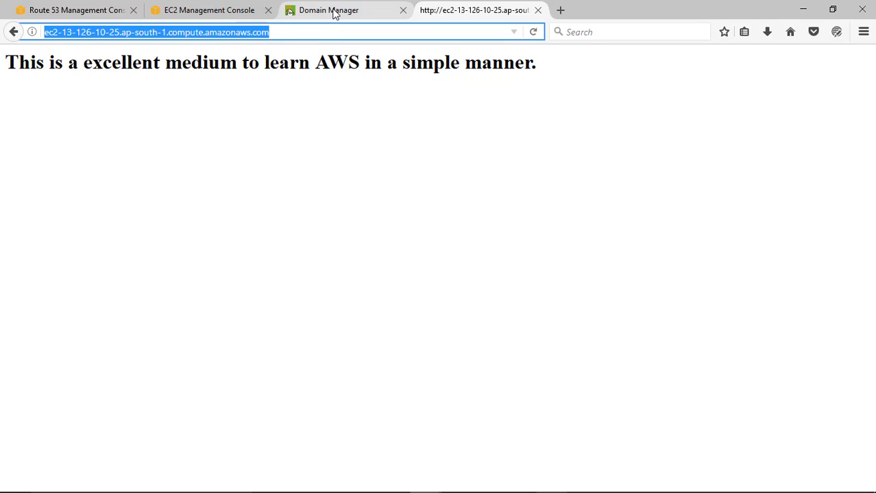
# Open the Route 53 hosted zones and start a new public hosted zone with the domain name awsleanings.in.
pyautogui.click(204, 12)
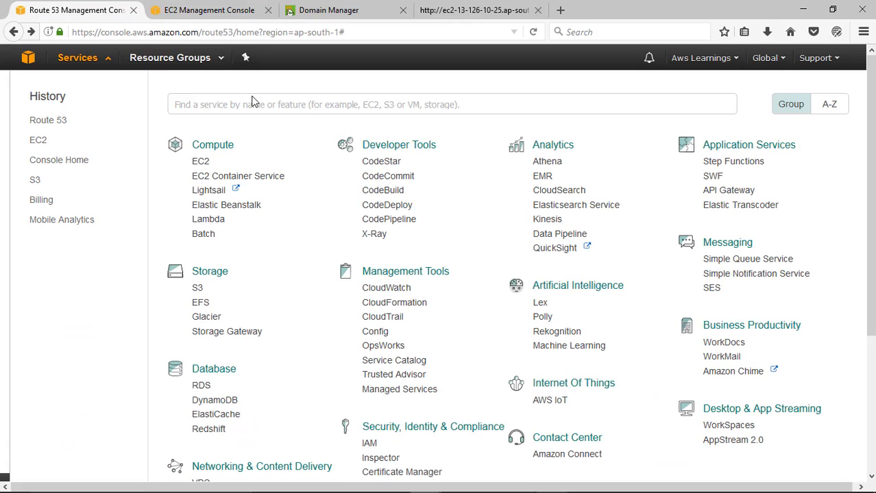
pyautogui.click(65, 16)
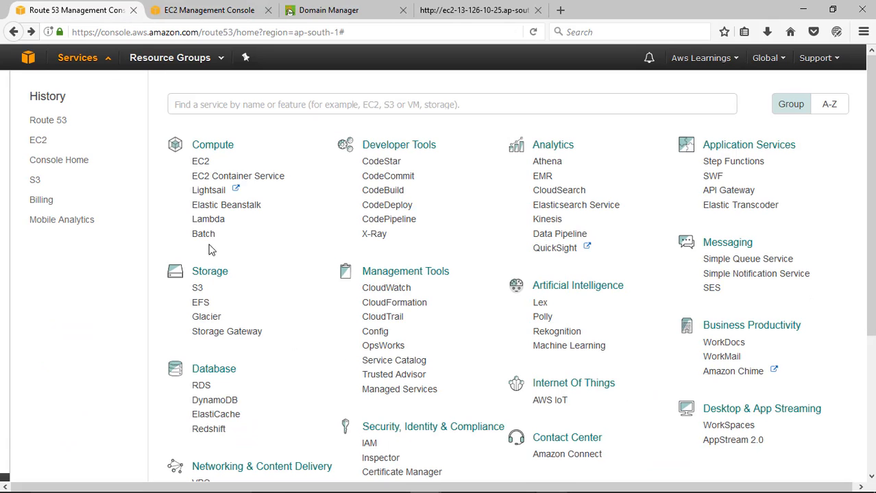
pyautogui.click(54, 125)
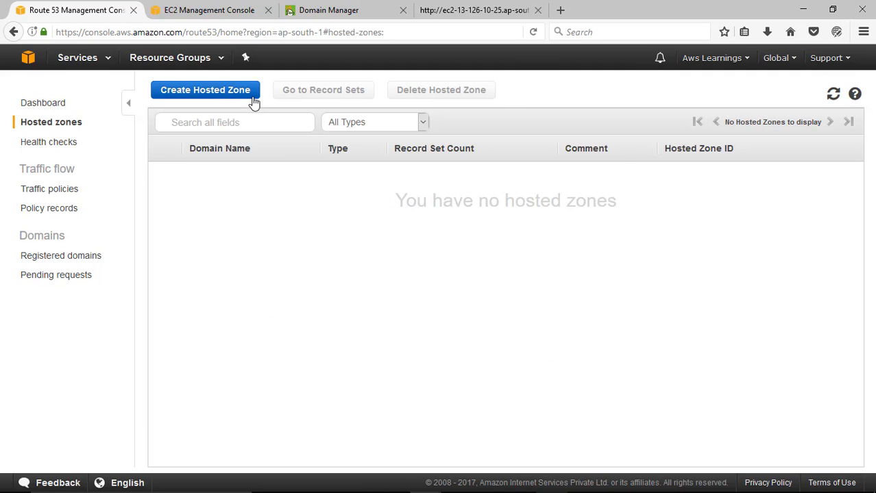
pyautogui.click(216, 100)
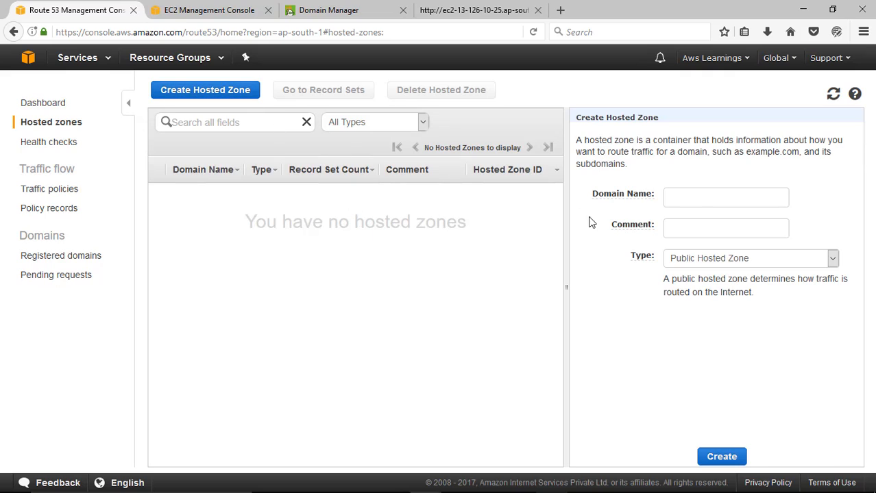
pyautogui.click(691, 200)
pyautogui.write('awslearnings.in')
# Compare the entered domain name with the GoDaddy Domain Manager and copy awslearnings.in from the domain list there.
pyautogui.click(335, 12)
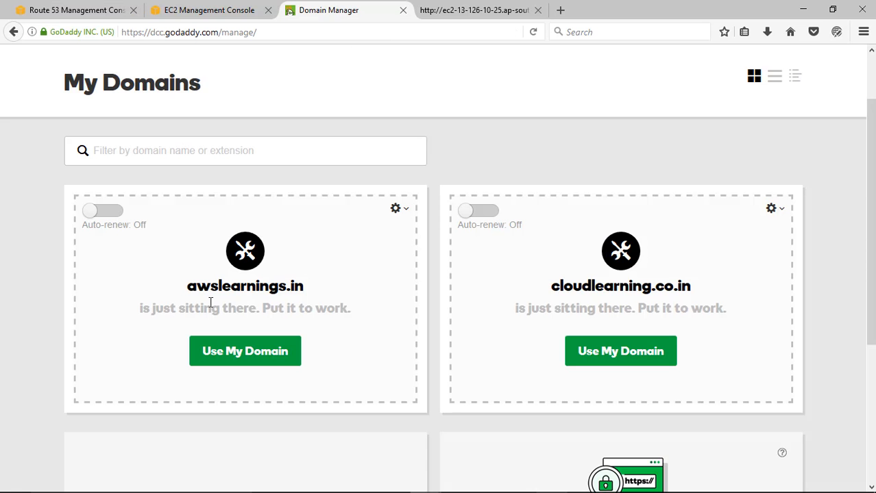
pyautogui.click(62, 9)
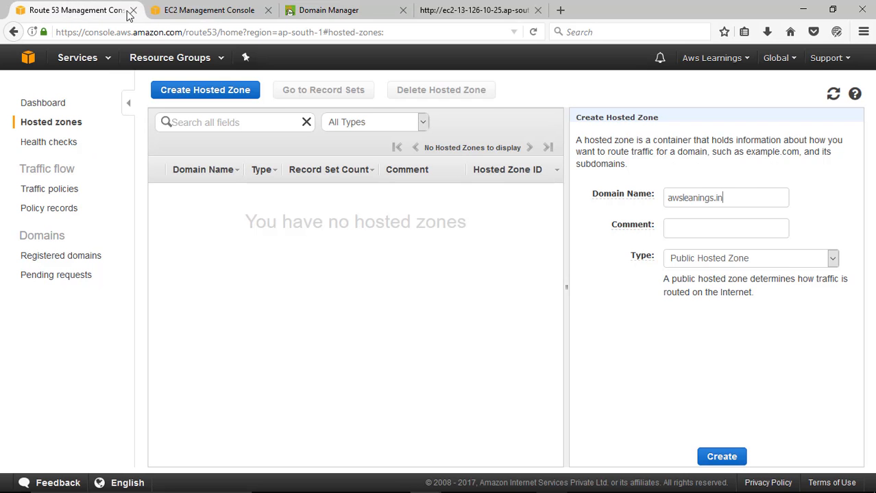
pyautogui.click(273, 19)
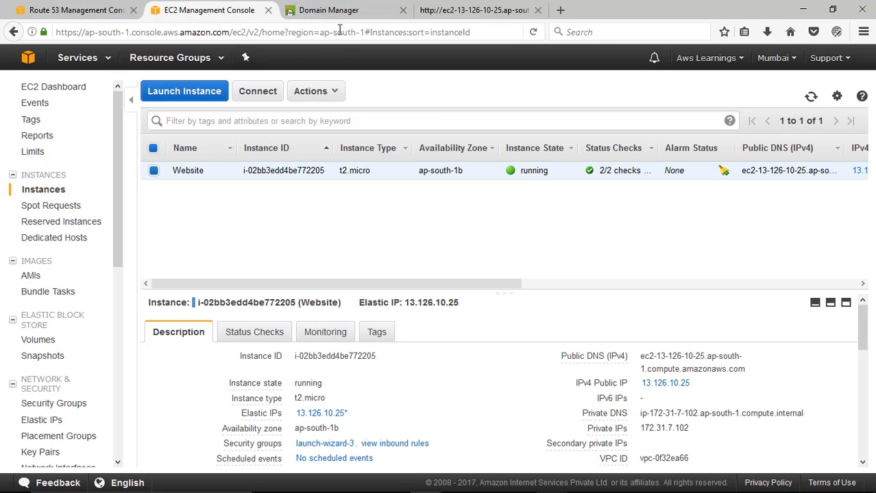
pyautogui.click(328, 10)
pyautogui.moveTo(306, 295); pyautogui.dragTo(180, 293)
pyautogui.rightClick(227, 288)
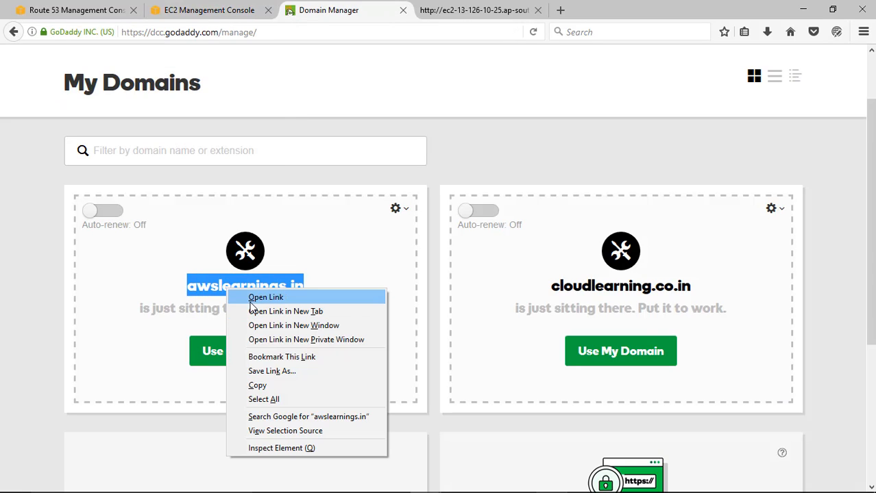
pyautogui.click(268, 385)
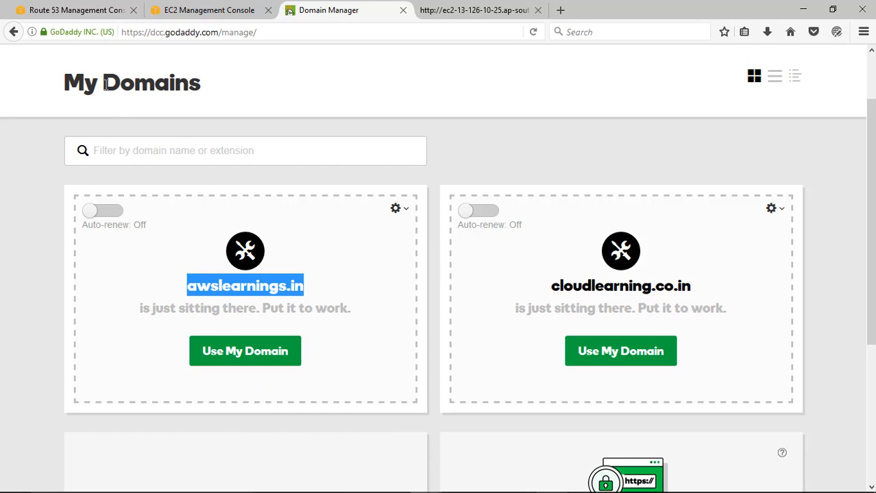
# Correct the domain name to awslearnings.in in Route 53 and create it as a public hosted zone.
pyautogui.click(72, 10)
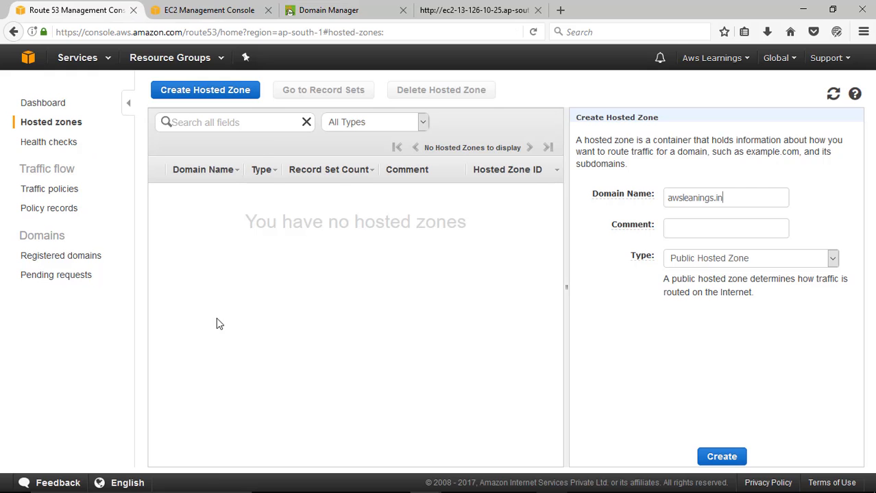
pyautogui.moveTo(725, 198); pyautogui.dragTo(645, 201)
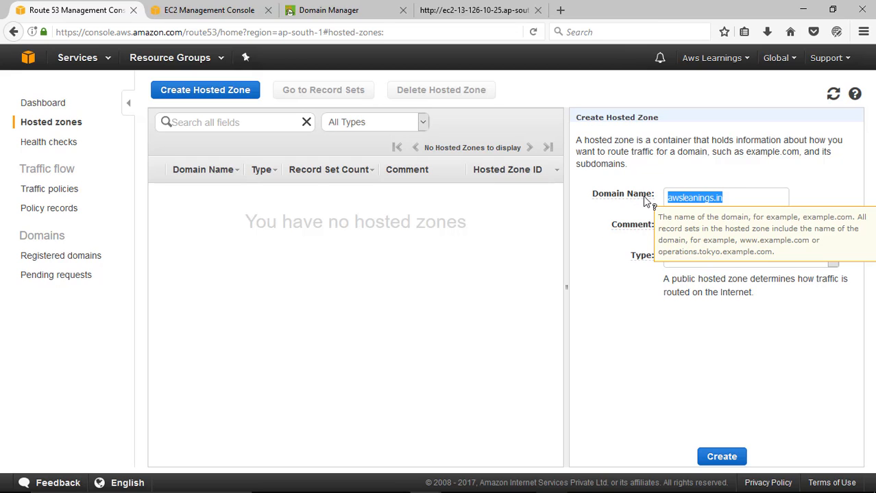
pyautogui.hotkey('ctrl', 'v')
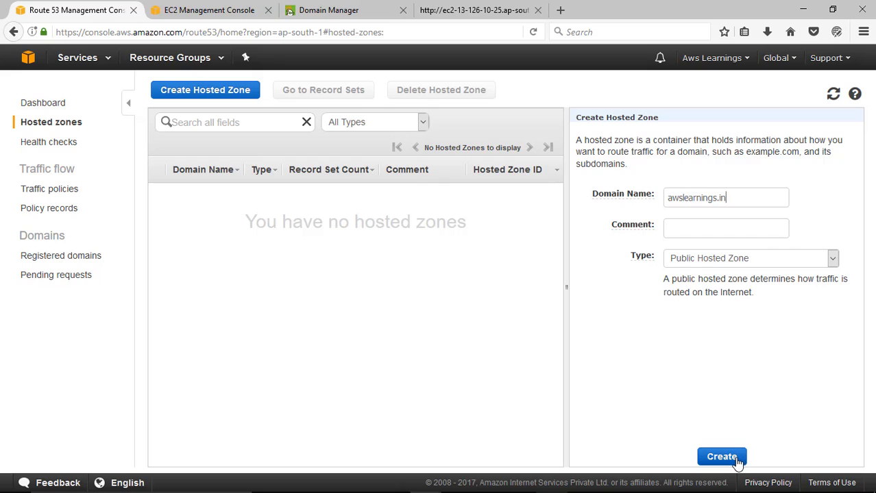
pyautogui.click(731, 261)
pyautogui.click(831, 230)
pyautogui.click(739, 263)
pyautogui.click(750, 277)
pyautogui.click(727, 455)
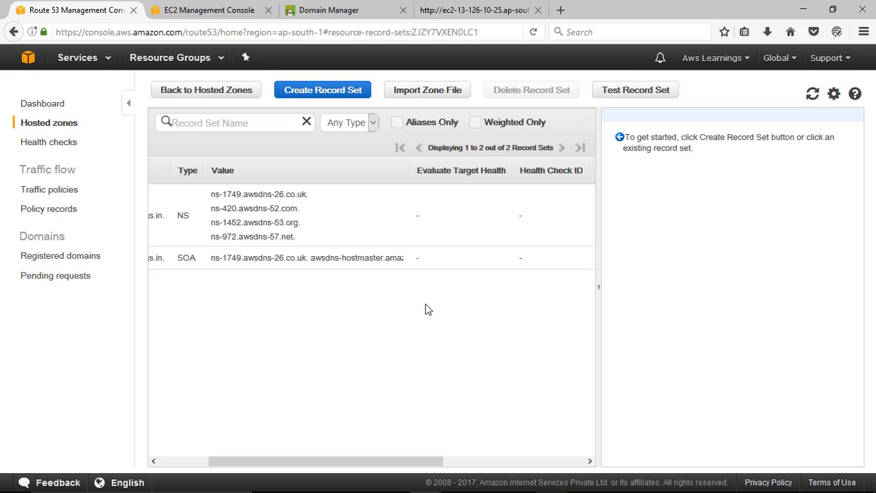
# Examine the name servers in the new zone's NS record and switch to the GoDaddy Domain Manager.
pyautogui.moveTo(362, 462); pyautogui.dragTo(213, 457)
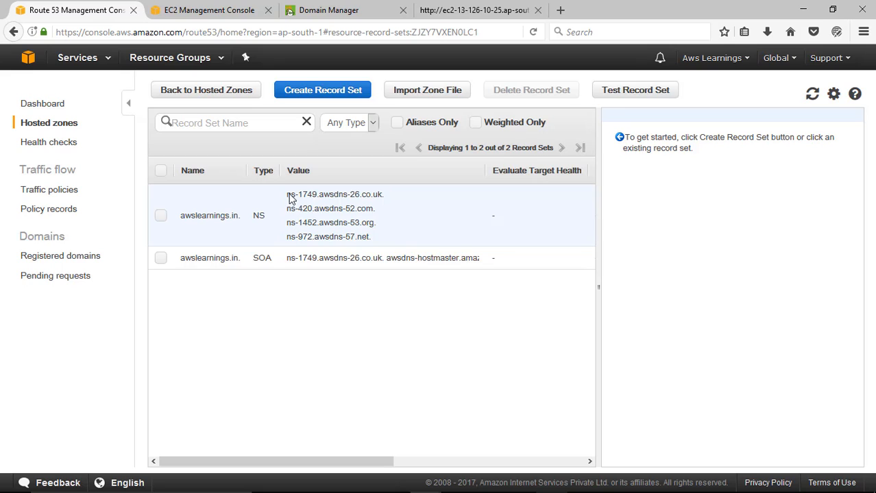
pyautogui.moveTo(286, 194); pyautogui.dragTo(387, 236)
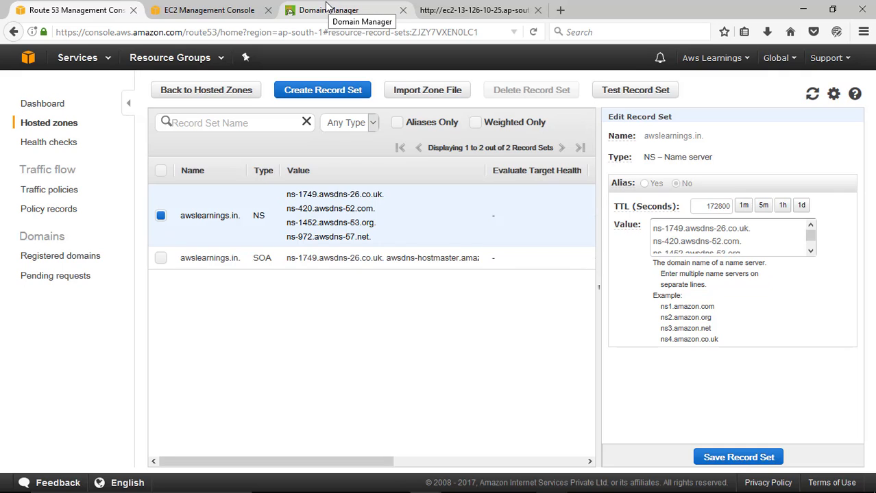
pyautogui.moveTo(329, 200); pyautogui.dragTo(291, 199)
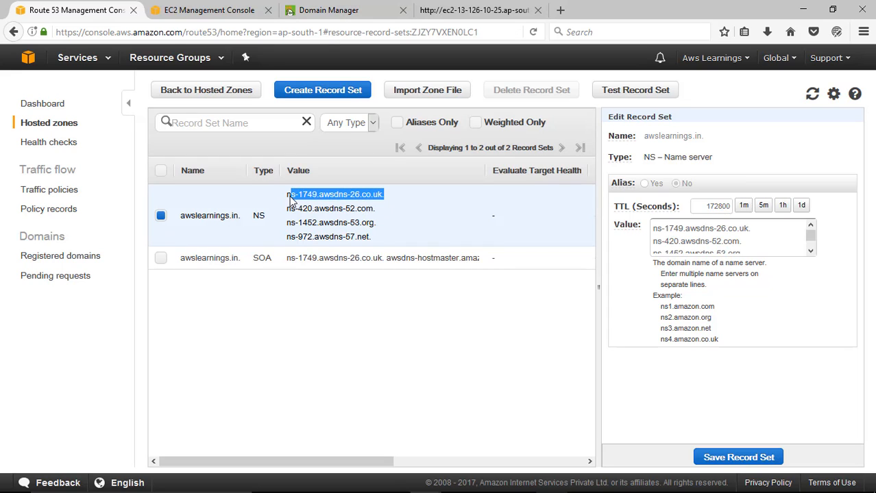
pyautogui.click(337, 6)
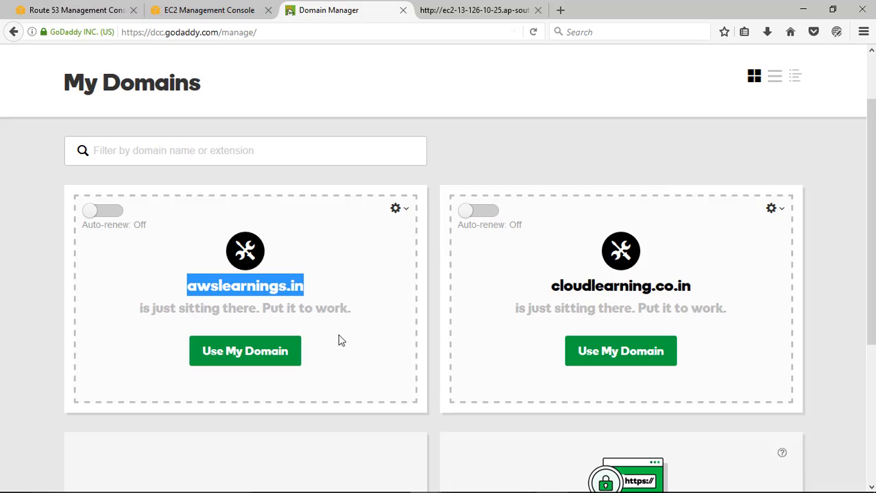
pyautogui.click(366, 338)
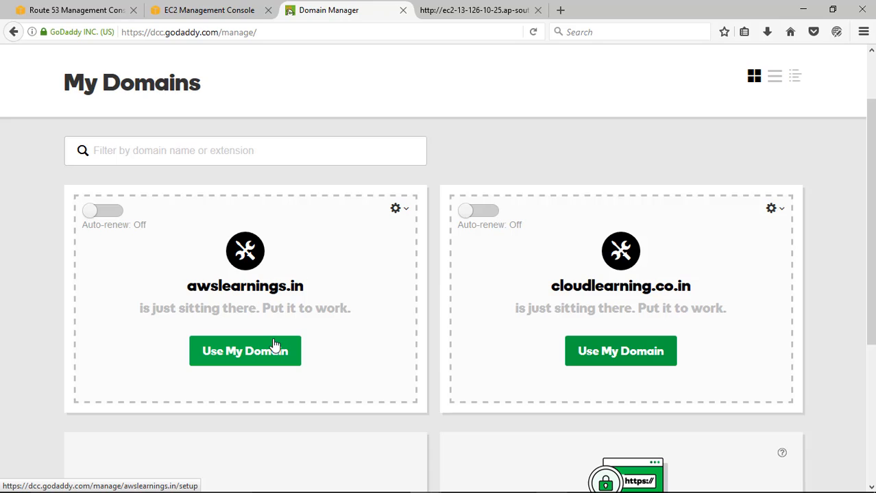
pyautogui.click(273, 365)
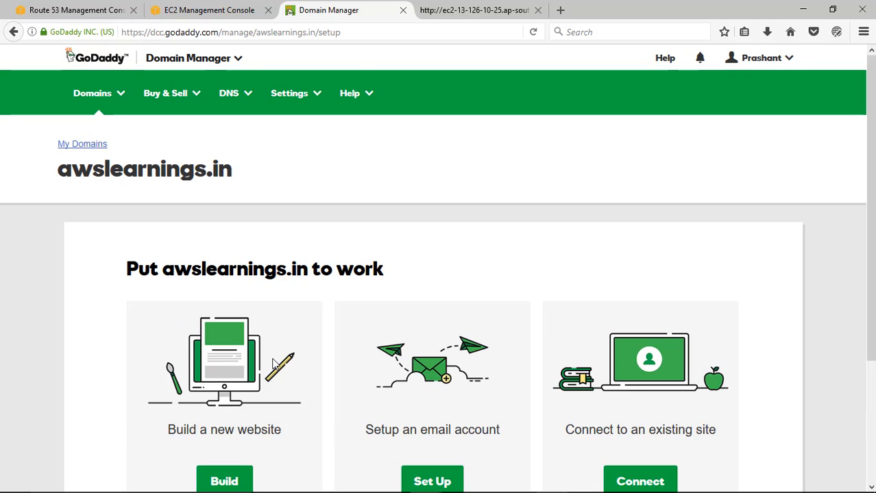
pyautogui.scroll(-3, 458, 309)
pyautogui.scroll(3, 413, 235)
pyautogui.click(89, 145)
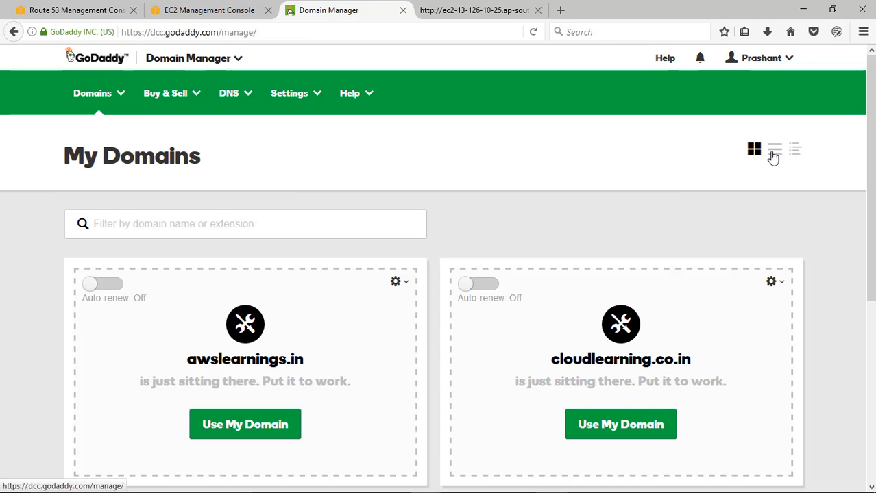
# Open DNS management for the awslearnings.in domain.
pyautogui.scroll(-3, 353, 294)
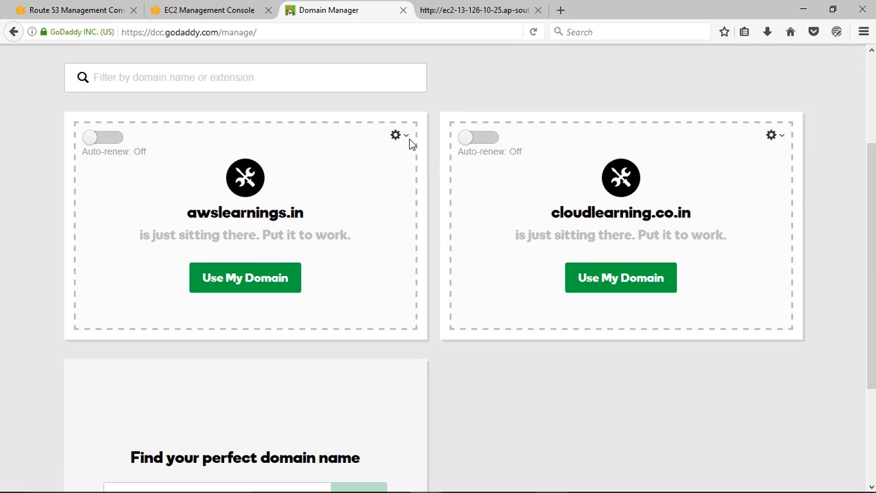
pyautogui.click(406, 137)
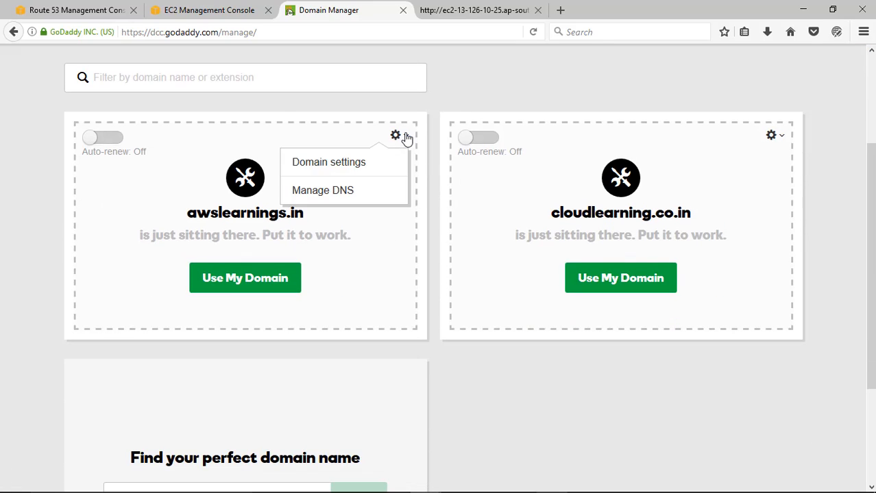
pyautogui.click(345, 194)
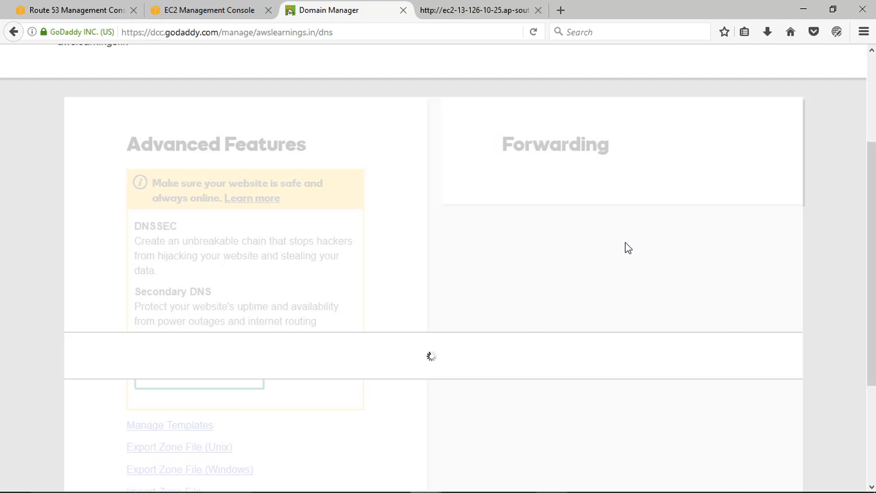
# Try the Custom nameserver type for awslearnings.in and cancel the nameserver change.
pyautogui.scroll(-7, 832, 274)
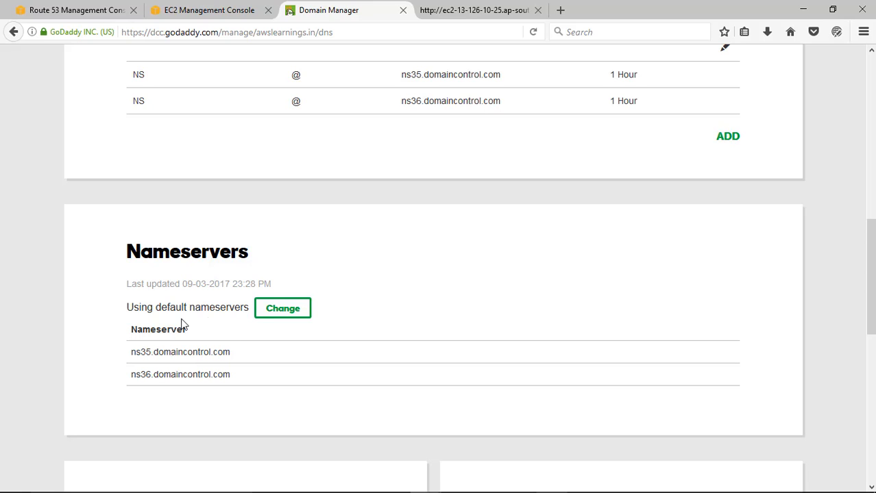
pyautogui.click(272, 312)
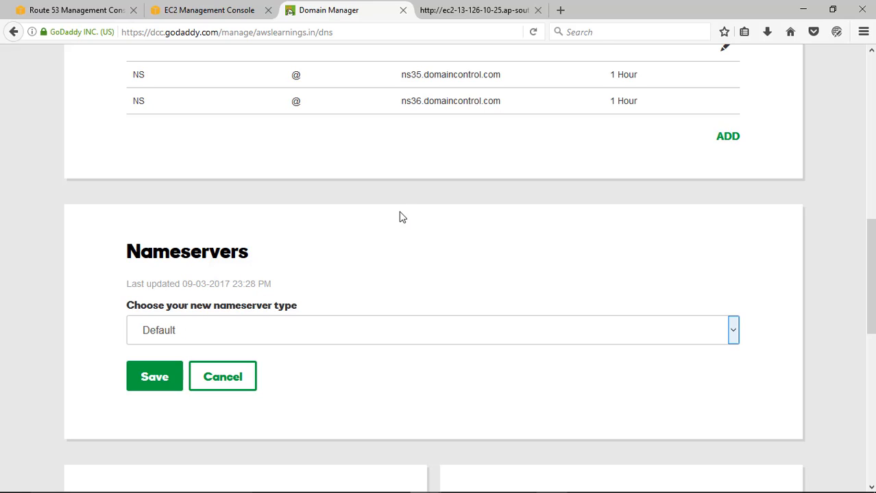
pyautogui.click(226, 331)
pyautogui.click(152, 369)
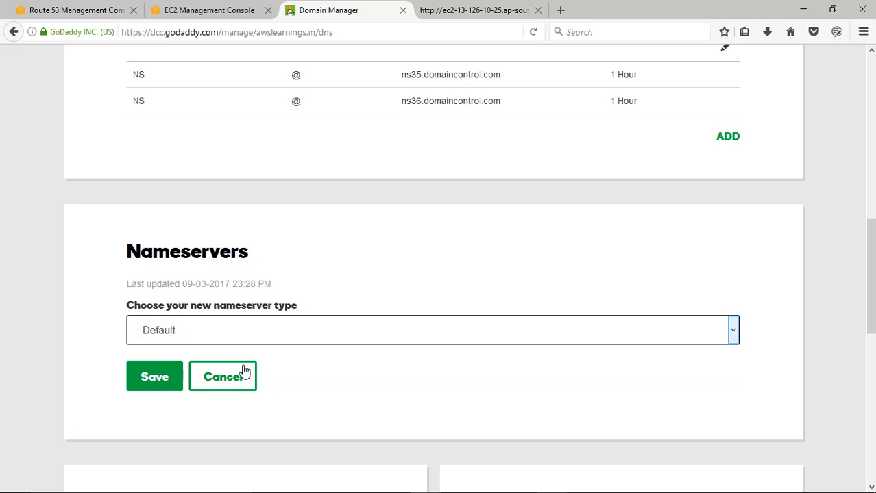
pyautogui.scroll(-3, 354, 371)
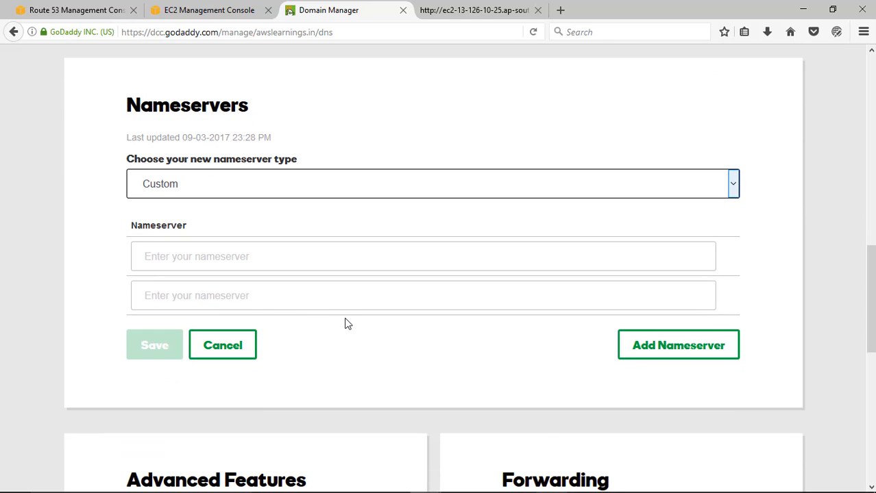
pyautogui.click(232, 344)
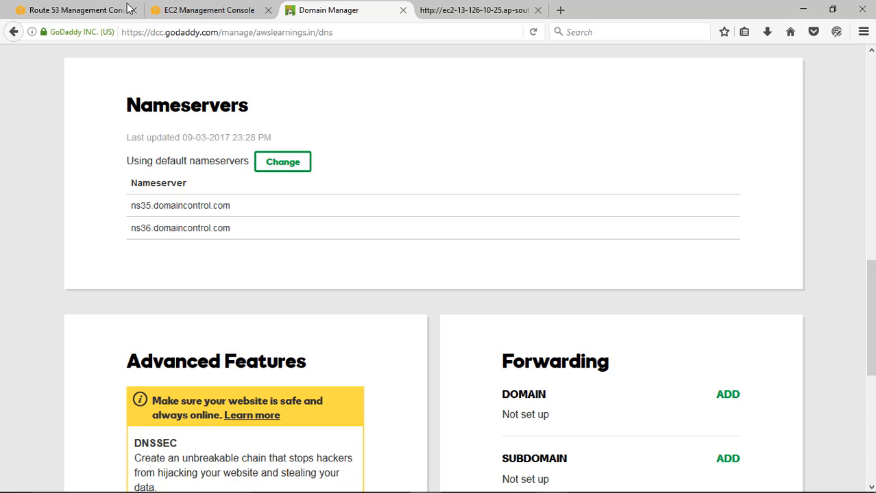
# Compare the NS record in Route 53 with the DNS records of awslearnings.in in the GoDaddy Domain Manager.
pyautogui.click(76, 9)
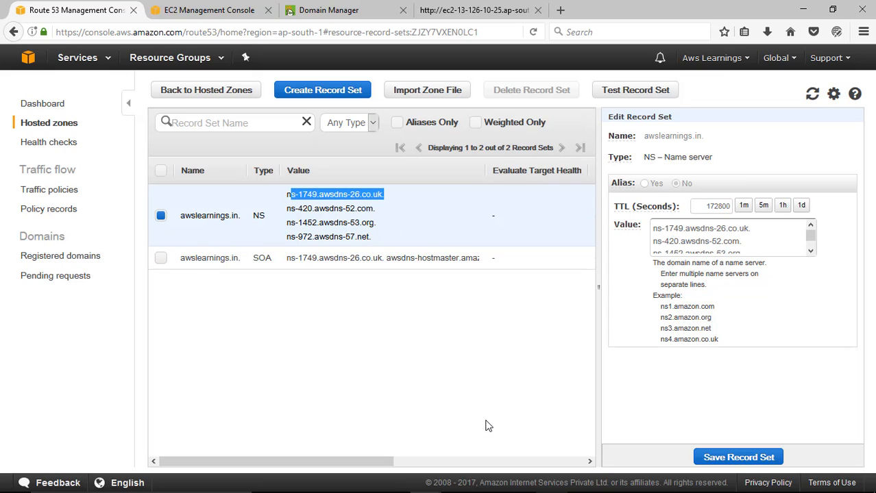
pyautogui.click(339, 10)
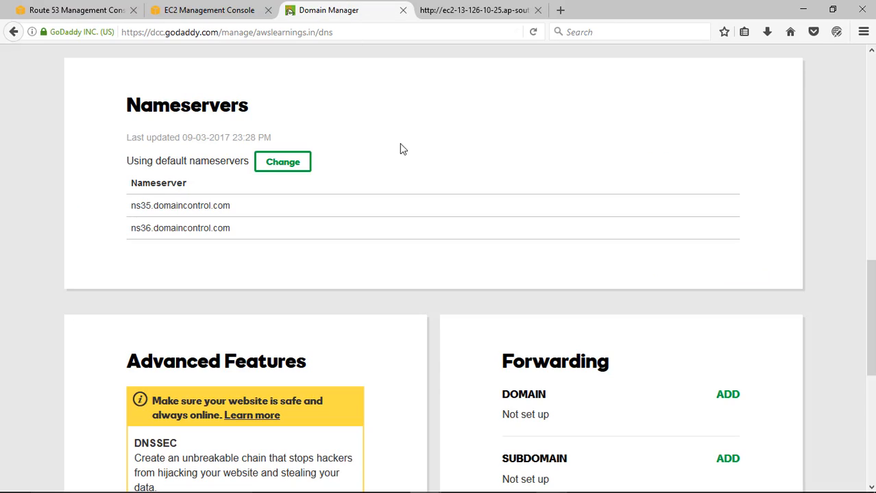
pyautogui.scroll(10, 402, 149)
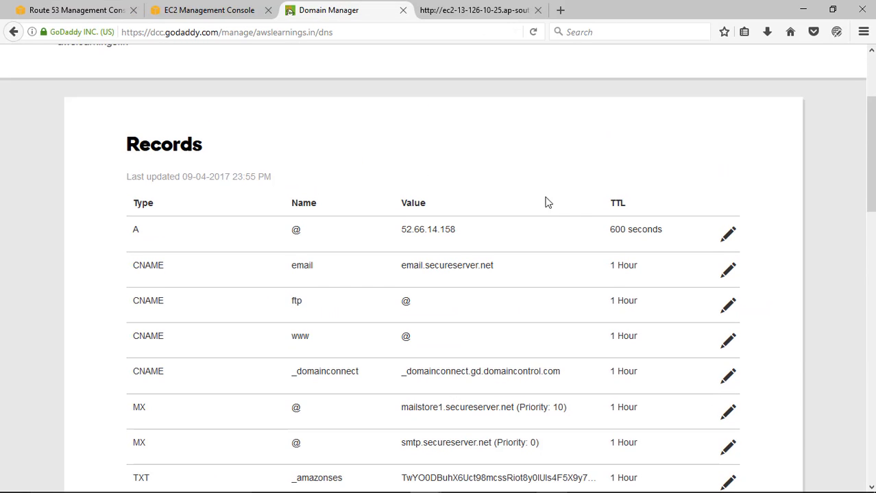
pyautogui.scroll(-3, 548, 204)
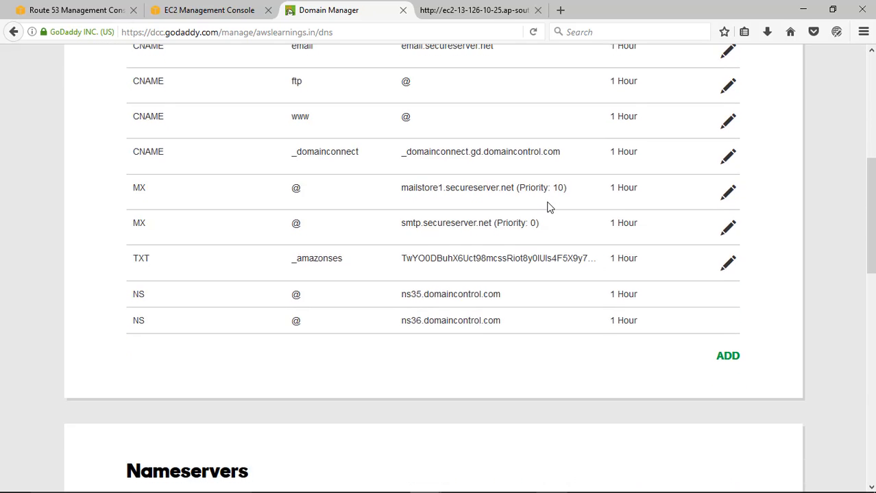
# Edit the domain's A record and try awslearnings.in as the address it points to.
pyautogui.scroll(4, 548, 206)
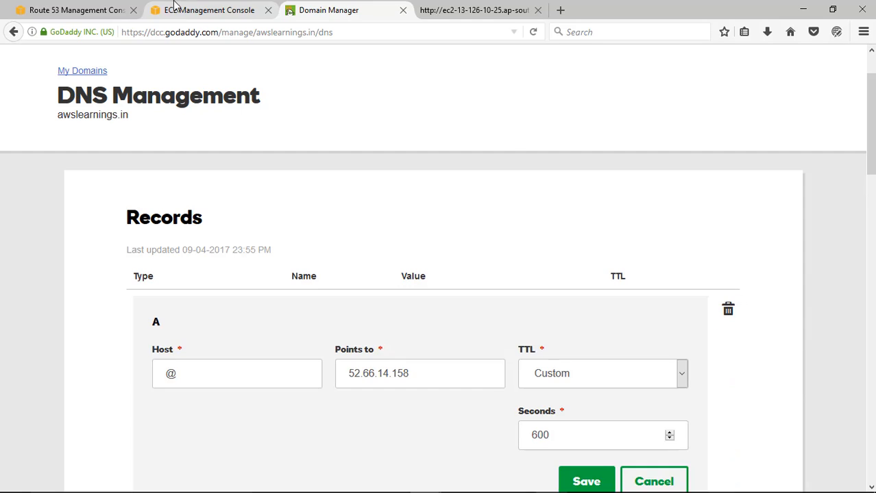
pyautogui.scroll(-2, 561, 373)
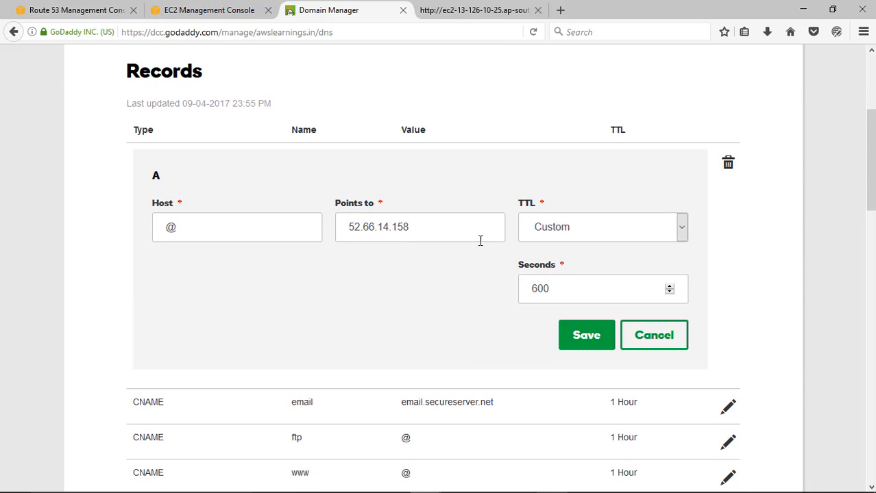
pyautogui.moveTo(413, 230); pyautogui.dragTo(309, 222)
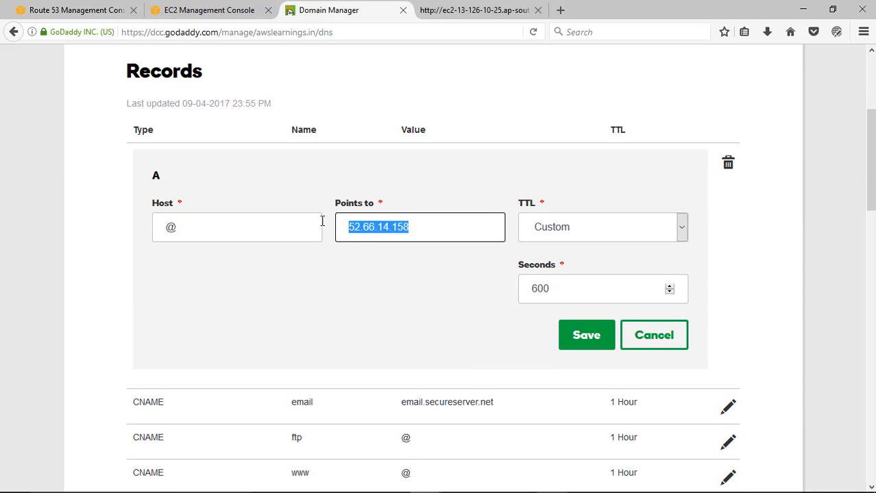
pyautogui.write('awslearnings.in')
pyautogui.moveTo(439, 229); pyautogui.dragTo(323, 220)
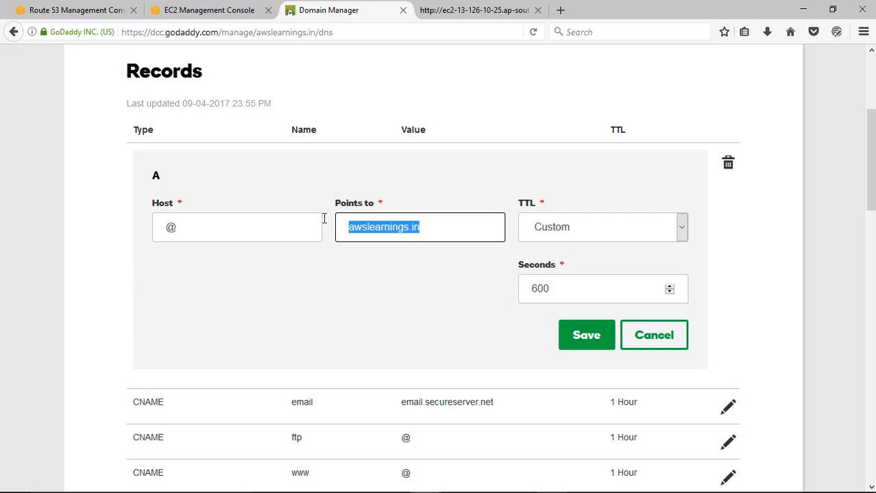
# Copy the Website instance's IPv4 public IP from the EC2 console.
pyautogui.click(103, 9)
pyautogui.click(199, 10)
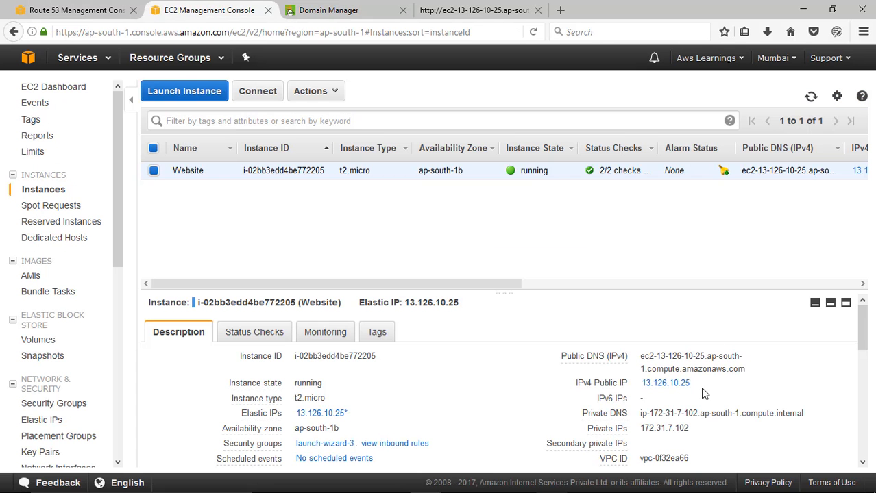
pyautogui.moveTo(691, 384); pyautogui.dragTo(642, 384)
pyautogui.hotkey('ctrl', 'c')
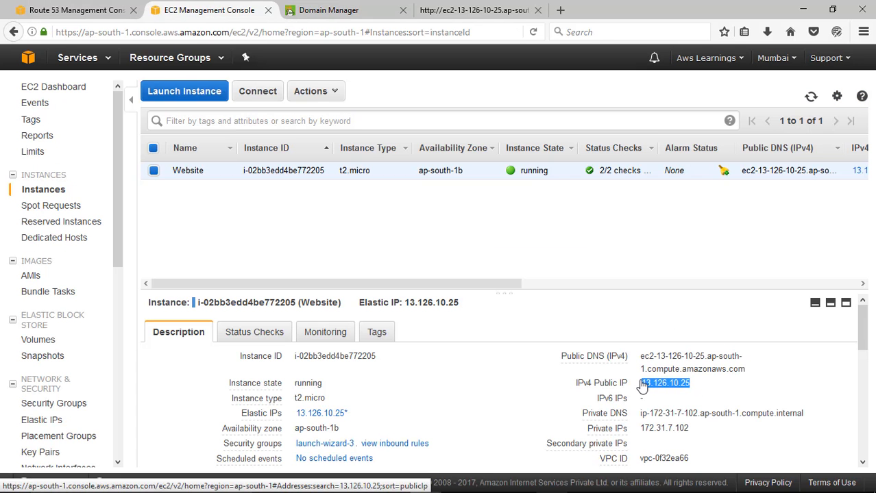
# Try 13.126.10.25 as the address of the GoDaddy A record and cancel the edit.
pyautogui.click(356, 8)
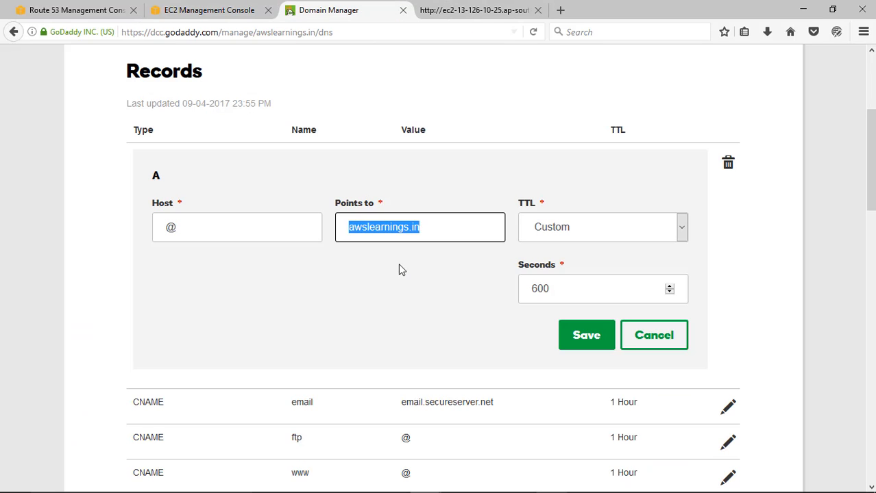
pyautogui.hotkey('ctrl', 'v')
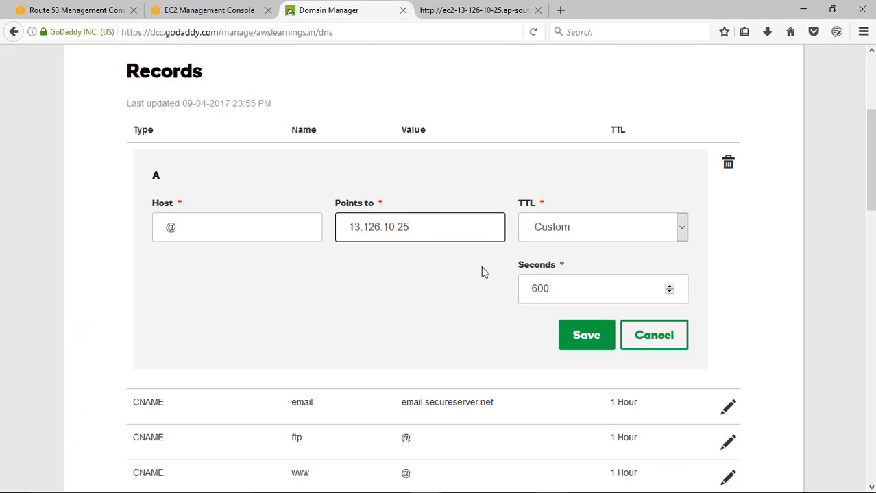
pyautogui.scroll(2, 357, 295)
pyautogui.click(220, 304)
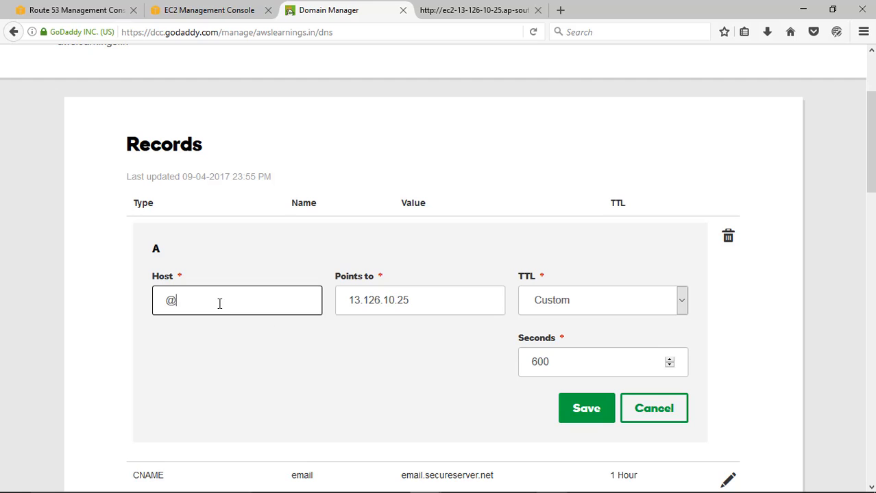
pyautogui.click(654, 412)
pyautogui.click(654, 411)
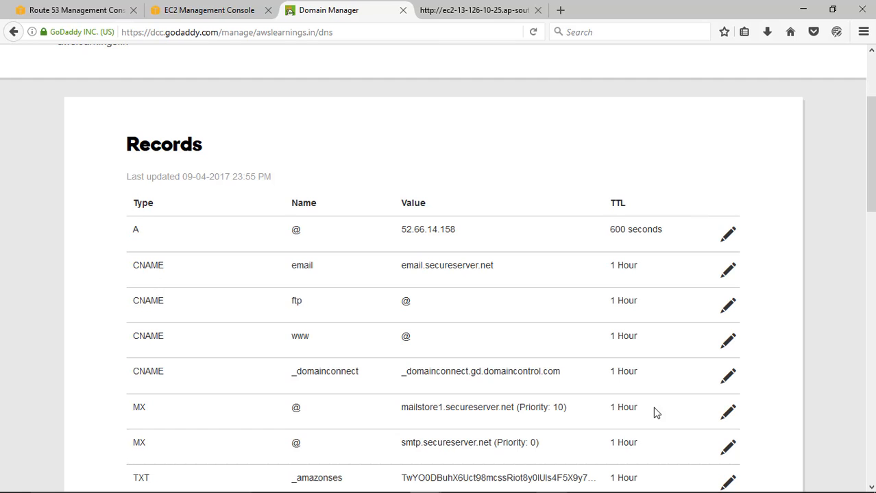
# Point the GoDaddy A record of awslearnings.in to 13.126.10.25 and save it.
pyautogui.click(728, 235)
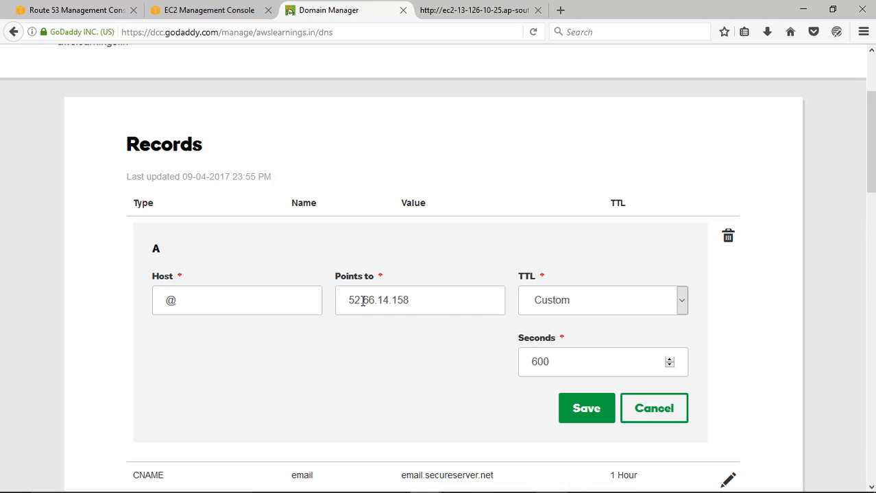
pyautogui.moveTo(422, 303); pyautogui.dragTo(341, 302)
pyautogui.hotkey('ctrl', 'v')
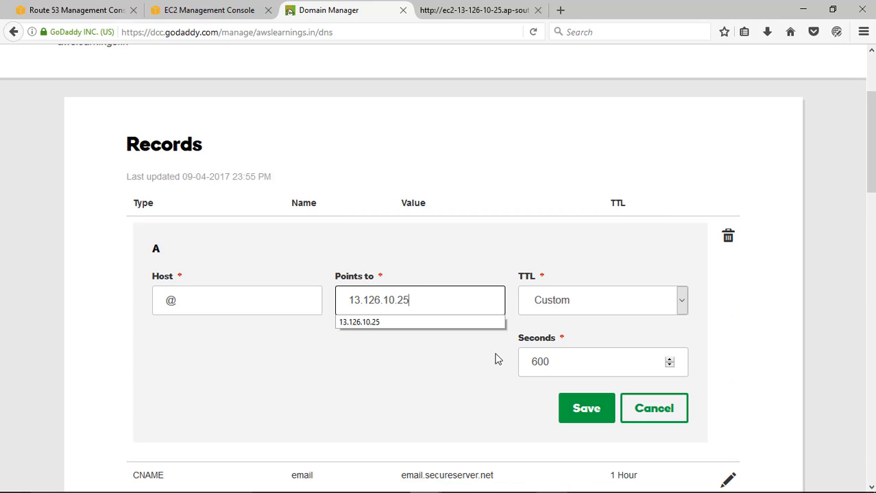
pyautogui.click(542, 278)
pyautogui.click(586, 420)
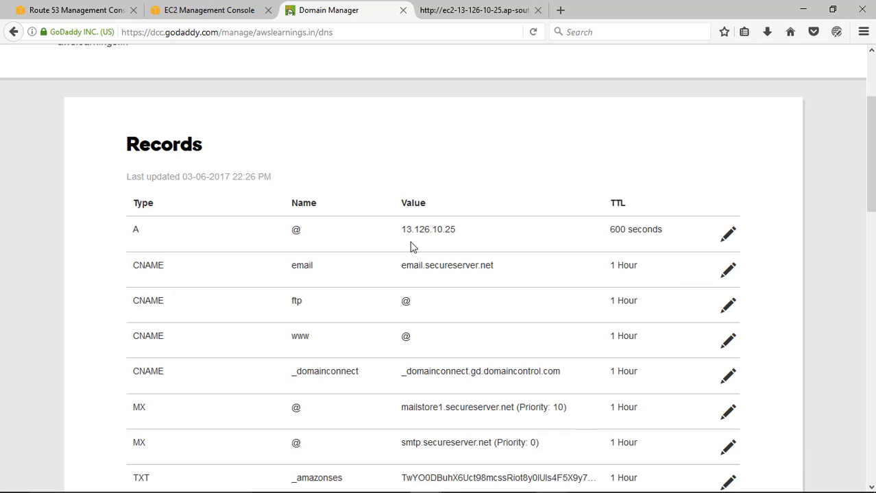
pyautogui.click(226, 12)
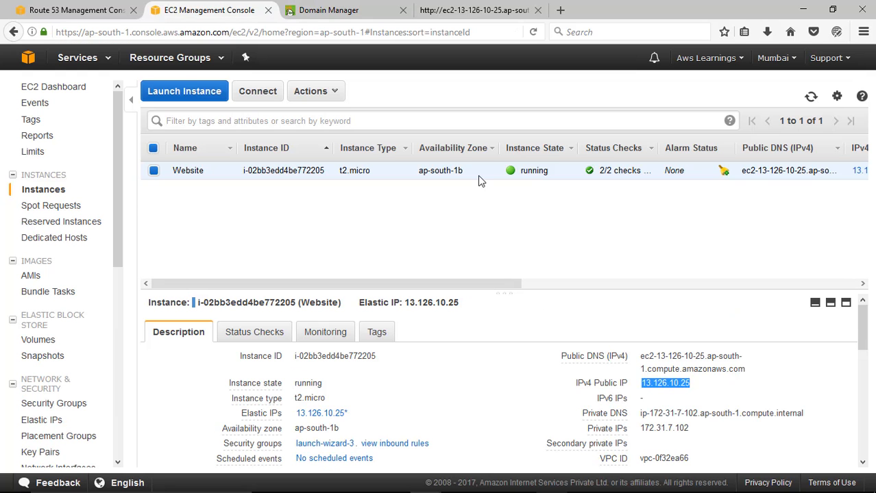
pyautogui.click(67, 11)
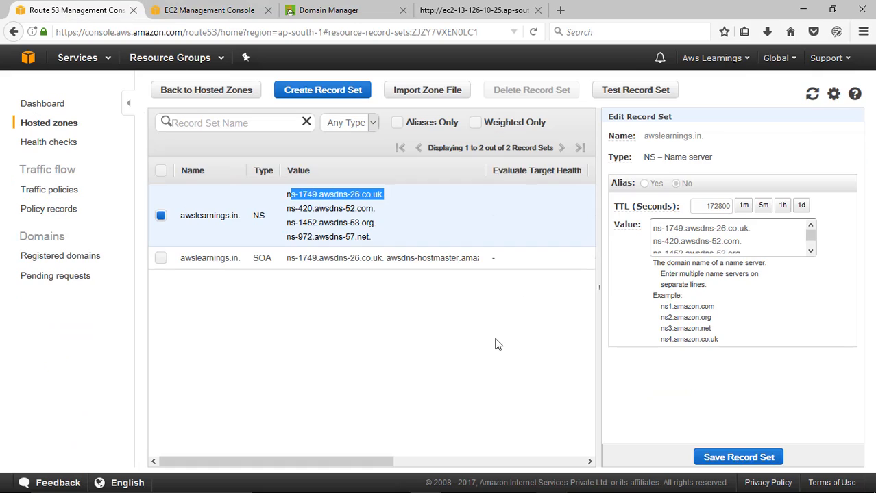
pyautogui.click(321, 8)
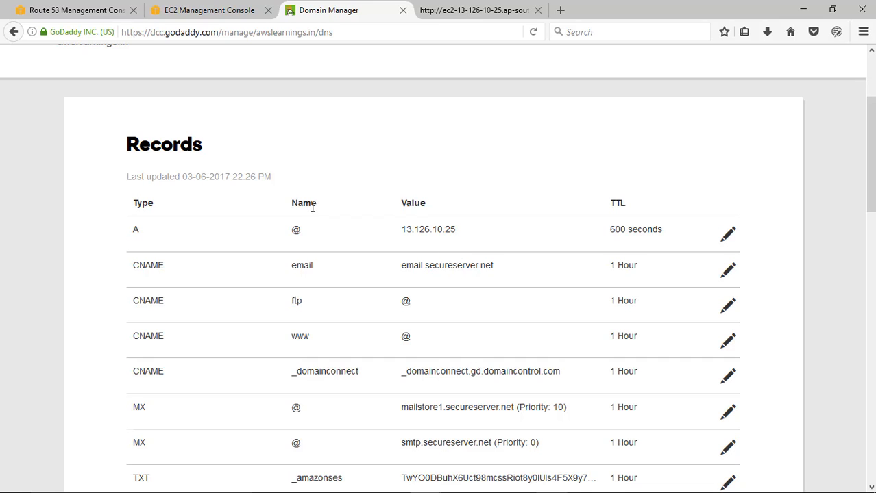
pyautogui.click(508, 9)
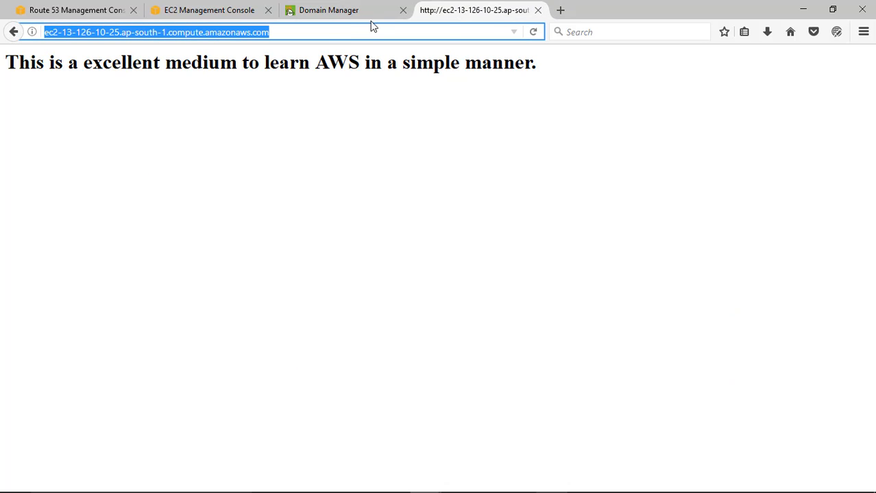
pyautogui.write('awsleaning')
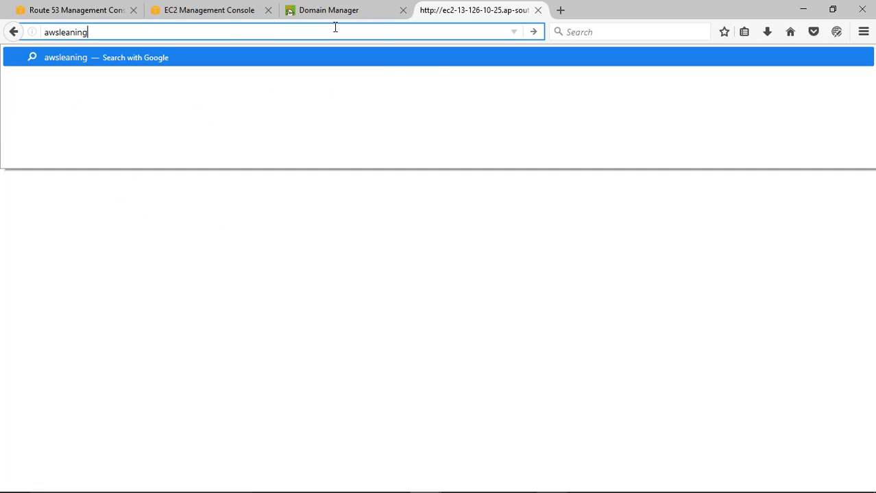
pyautogui.press('BackSpace')
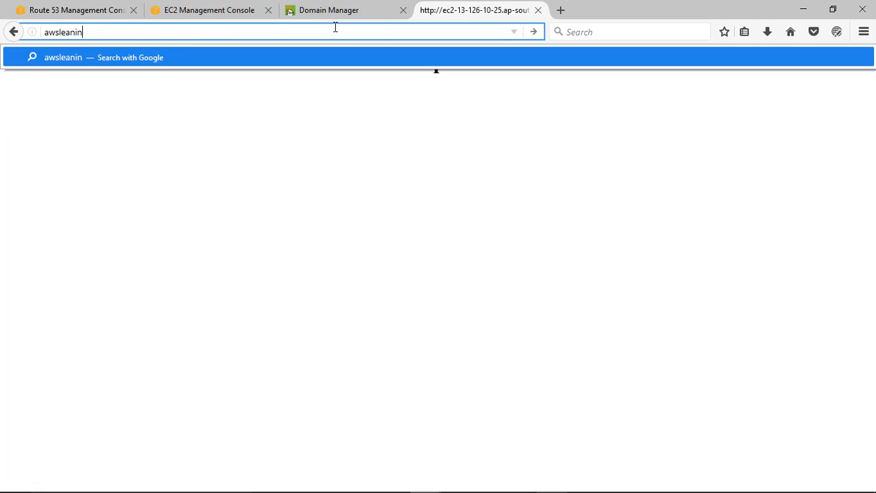
pyautogui.press('BackSpace')
pyautogui.press('BackSpace')
pyautogui.press('BackSpace')
pyautogui.press('BackSpace')
pyautogui.press('BackSpace')
pyautogui.press('BackSpace')
pyautogui.press('BackSpace')
pyautogui.press('BackSpace')
pyautogui.press('BackSpace')
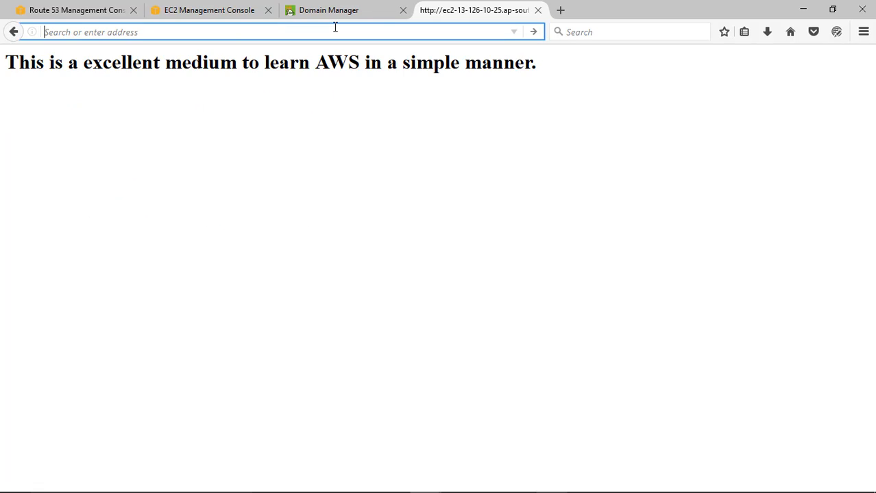
pyautogui.hotkey('ctrl', 'v')
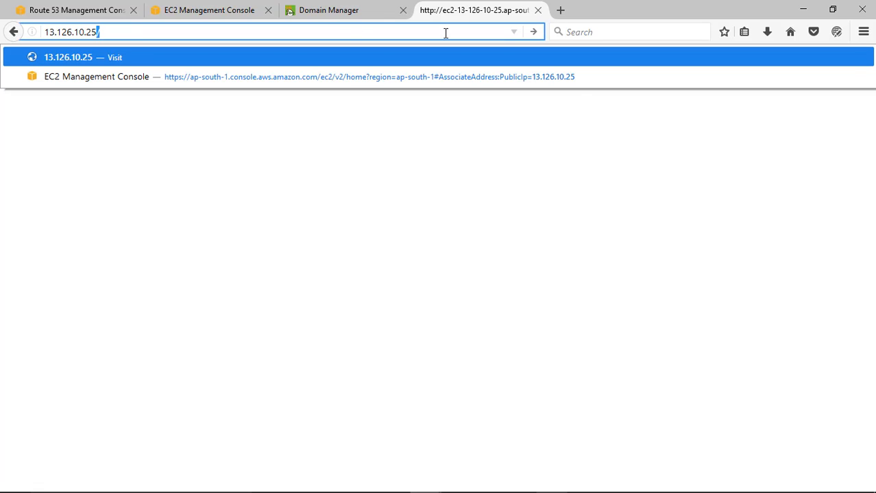
# Copy the domain name from GoDaddy's DNS Management page and try to load it in the existing website tab.
pyautogui.click(340, 10)
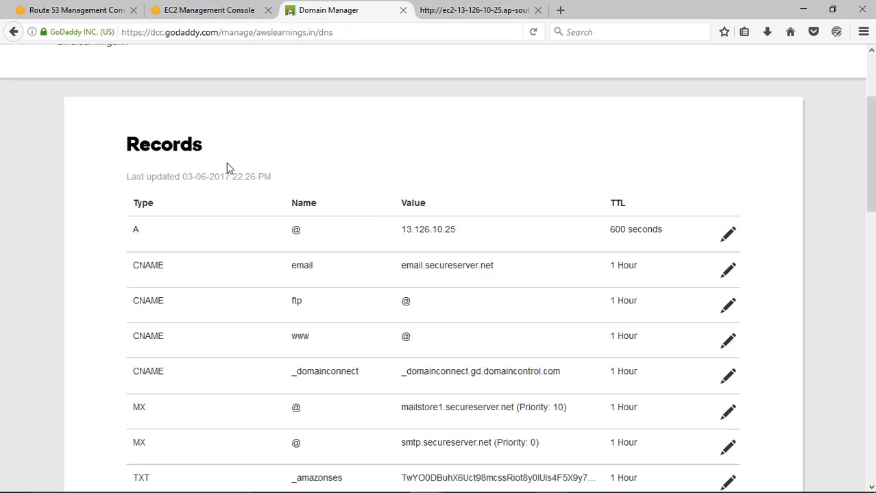
pyautogui.scroll(3, 448, 247)
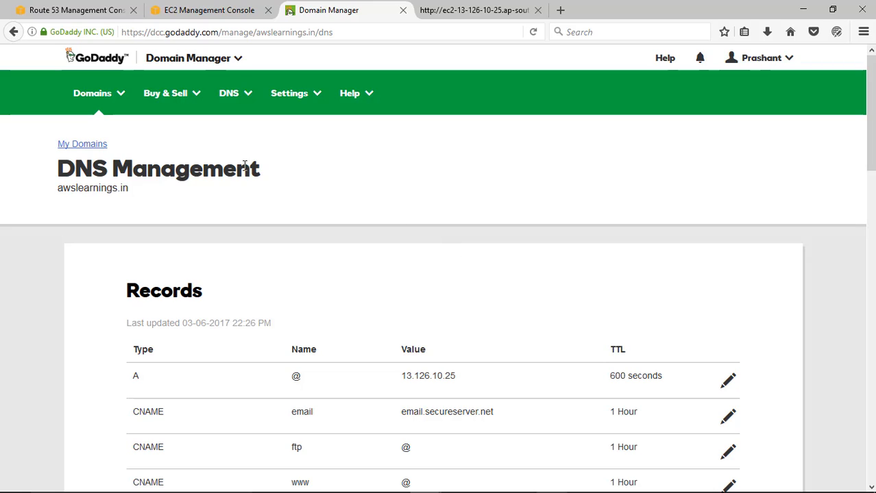
pyautogui.moveTo(127, 188); pyautogui.dragTo(58, 193)
pyautogui.hotkey('ctrl', 'c')
pyautogui.click(502, 8)
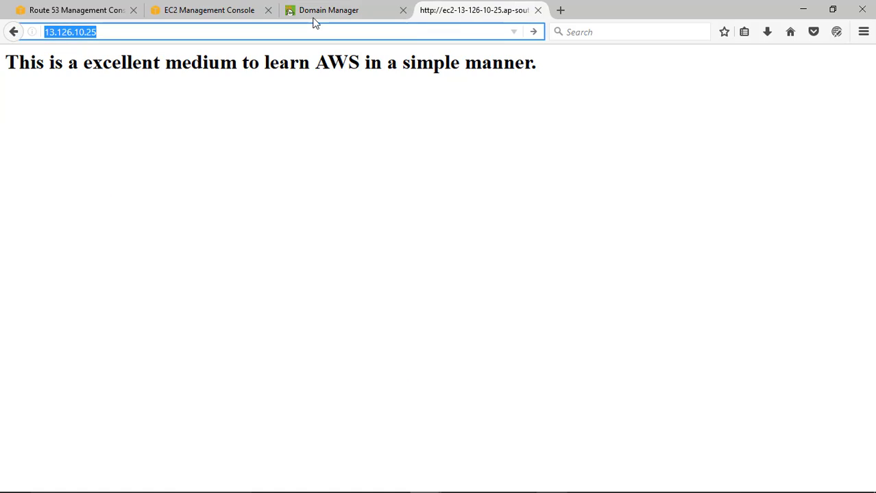
pyautogui.hotkey('ctrl', 'v')
pyautogui.press('Return')
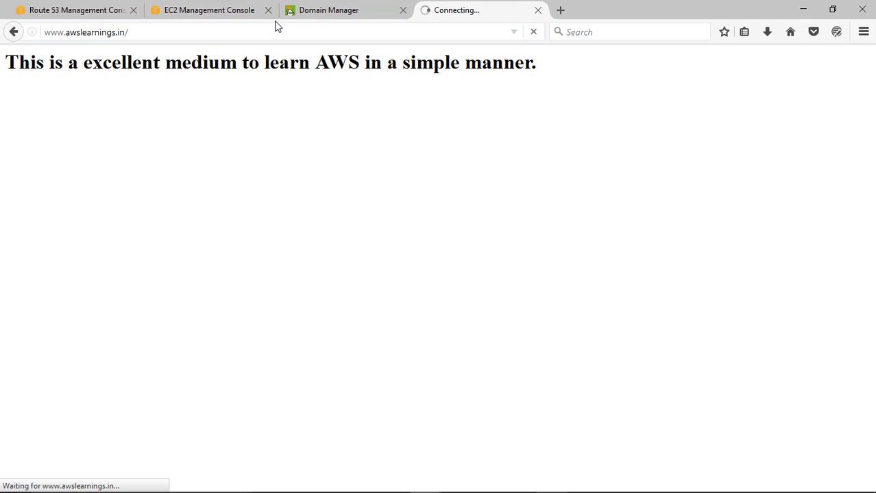
# Replace the website tab with a new one and load awslearnings.in in it.
pyautogui.click(538, 10)
pyautogui.click(425, 10)
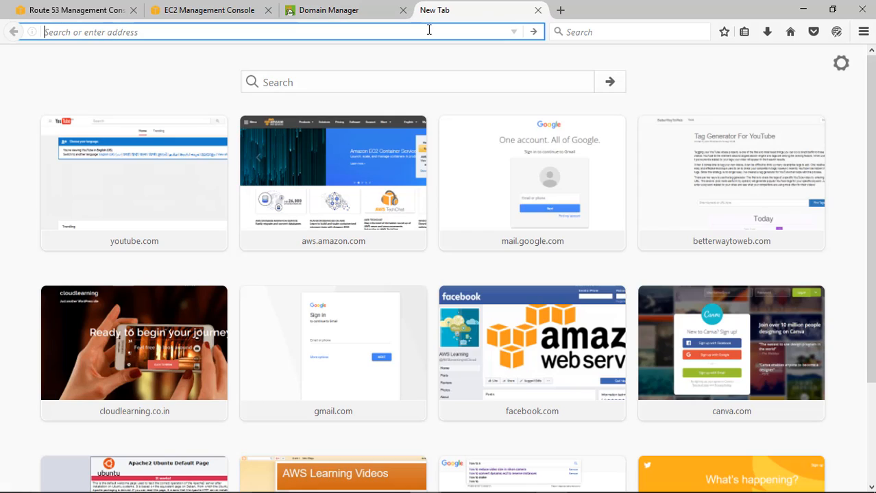
pyautogui.write('awslearnings.in')
pyautogui.press('Return')
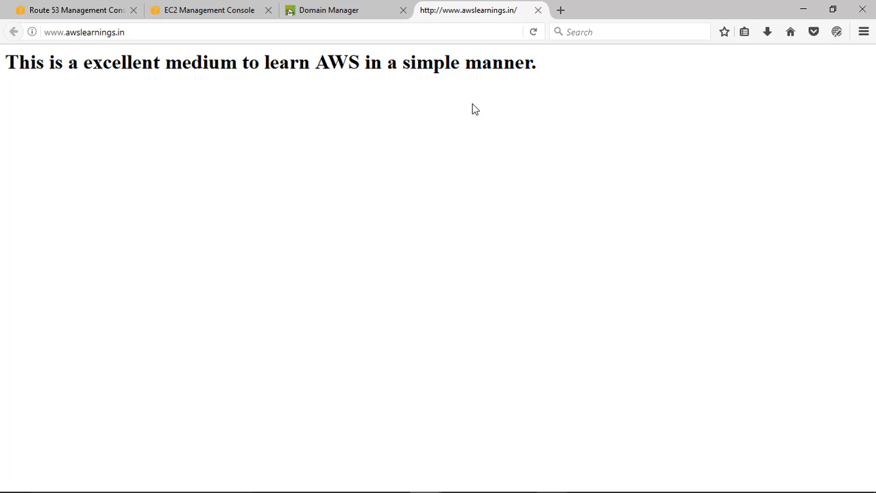
# Review the DNS records and the Nameservers section of awslearnings.in in the GoDaddy Domain Manager.
pyautogui.moveTo(584, 490)
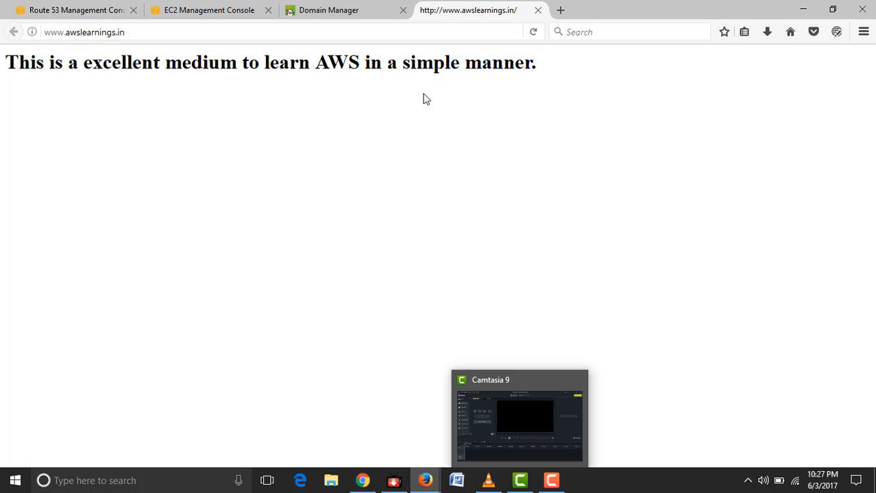
pyautogui.click(352, 8)
pyautogui.scroll(-3, 424, 264)
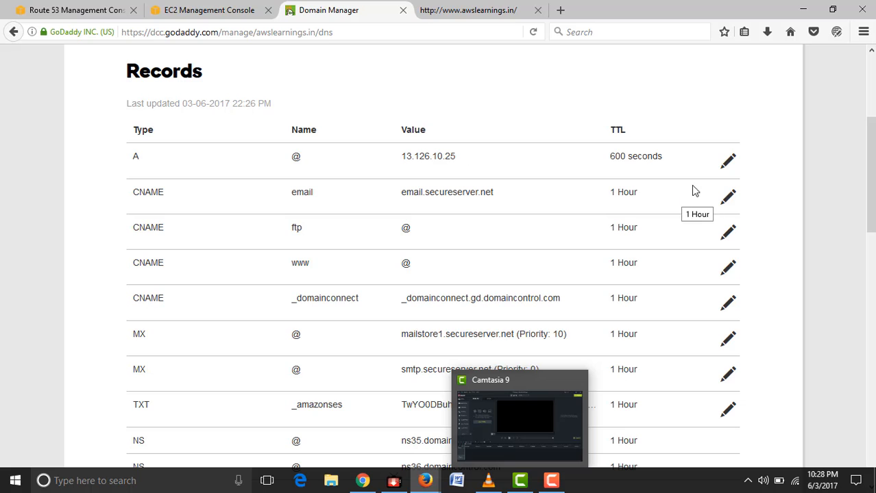
pyautogui.scroll(-3, 770, 278)
pyautogui.scroll(4, 774, 296)
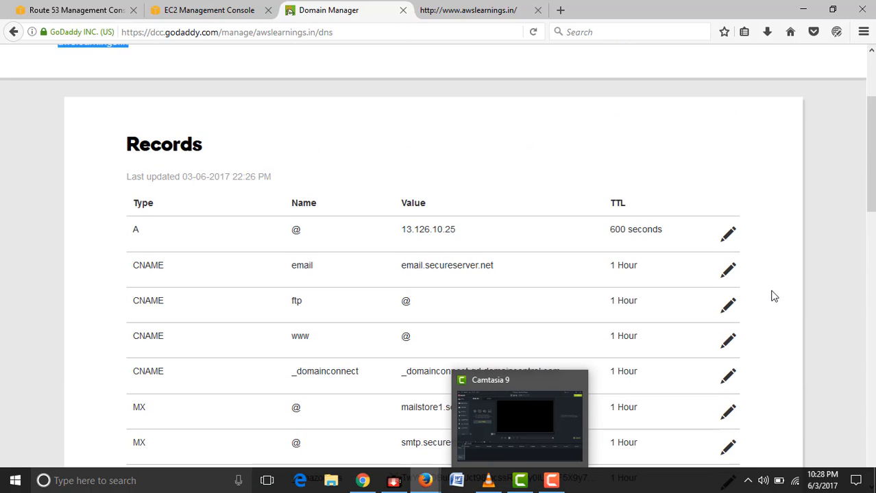
pyautogui.scroll(-5, 776, 293)
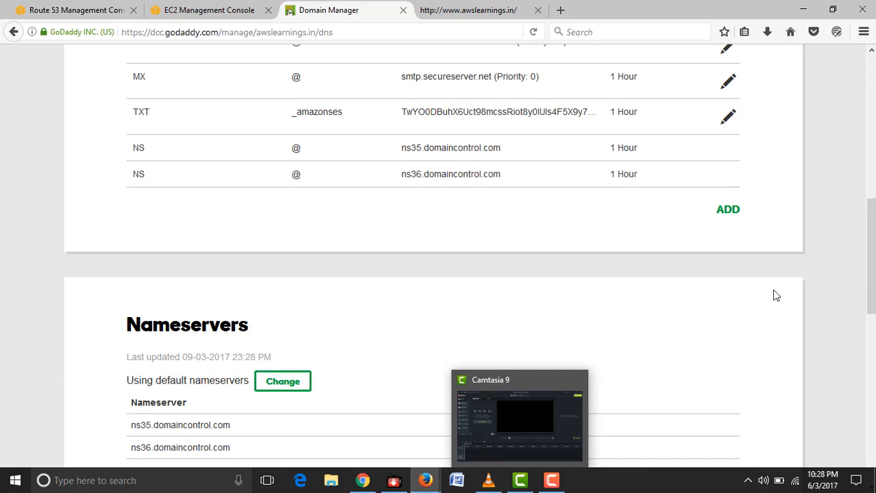
pyautogui.scroll(-2, 777, 296)
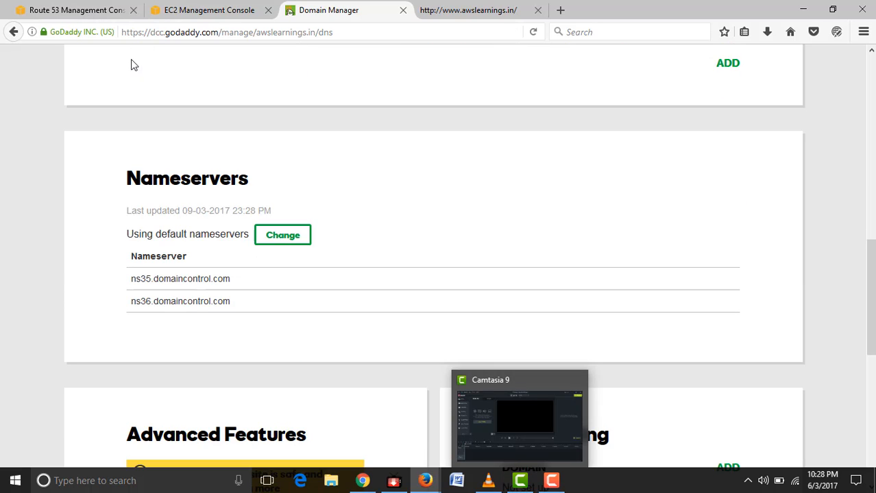
# Copy the first name server, ns-1749.awsdns-26.co.uk, from the awslearnings.in NS record in Route 53.
pyautogui.click(98, 12)
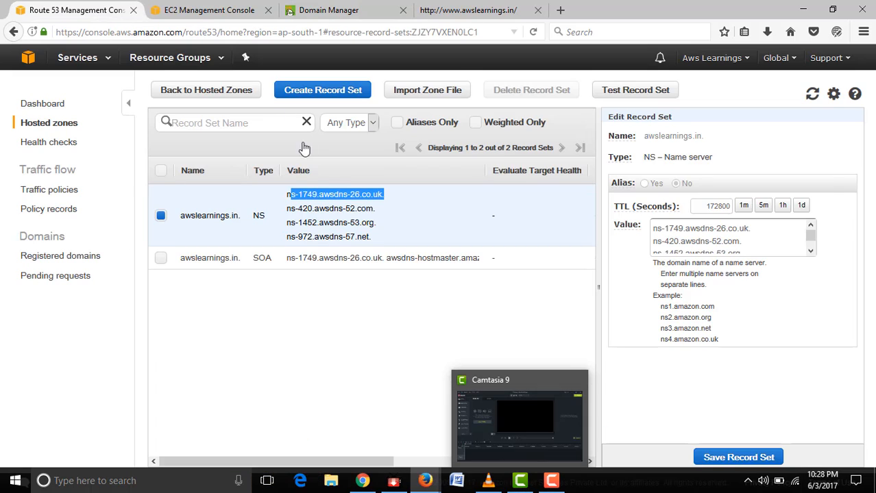
pyautogui.click(361, 288)
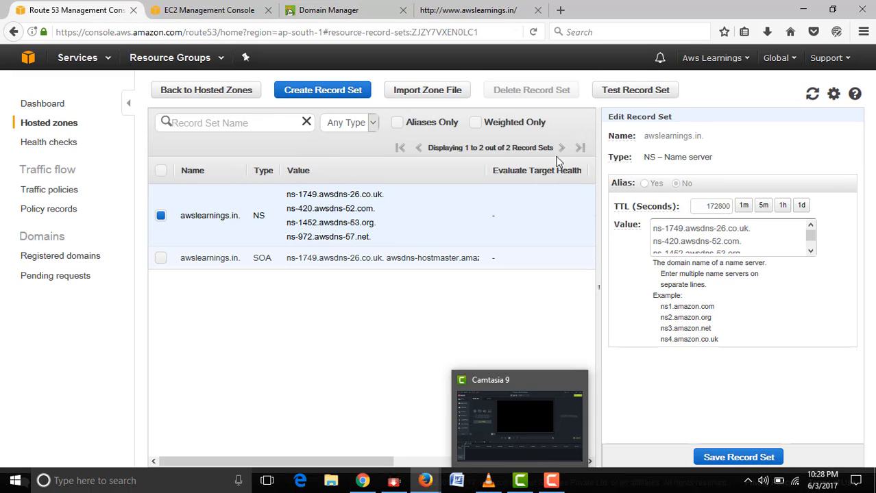
pyautogui.moveTo(703, 136); pyautogui.dragTo(647, 139)
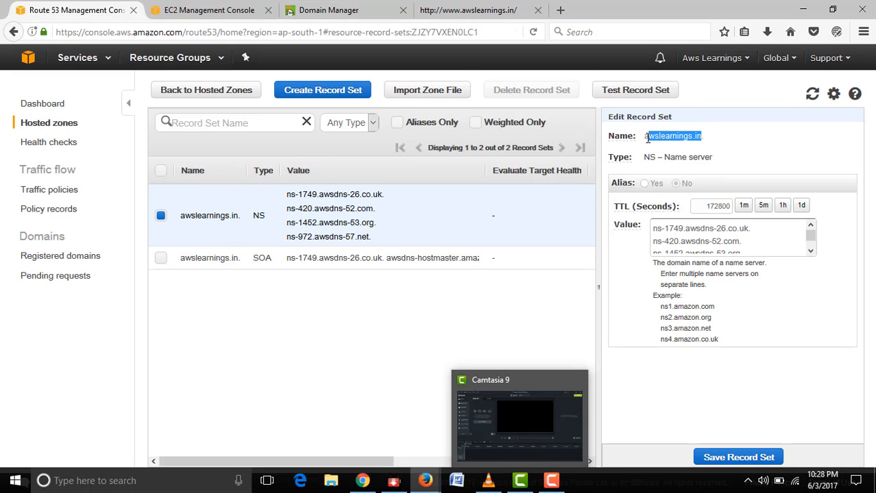
pyautogui.click(398, 290)
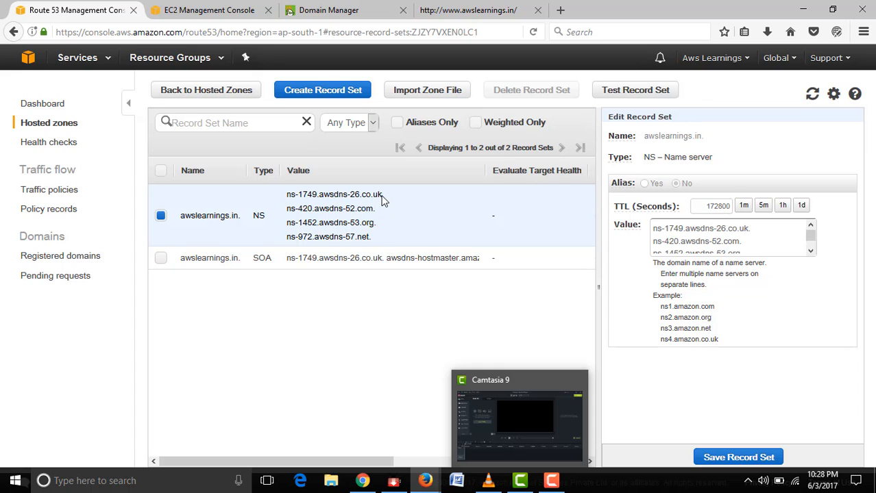
pyautogui.moveTo(382, 199); pyautogui.dragTo(287, 196)
pyautogui.hotkey('ctrl', 'c')
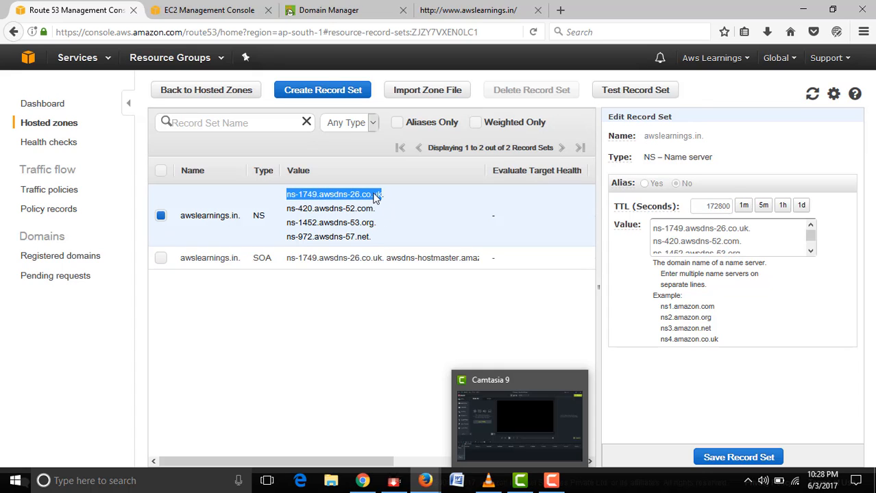
# Switch the GoDaddy nameserver type to Custom and enter ns-1749.awsdns-26.co.uk as the first nameserver.
pyautogui.click(348, 11)
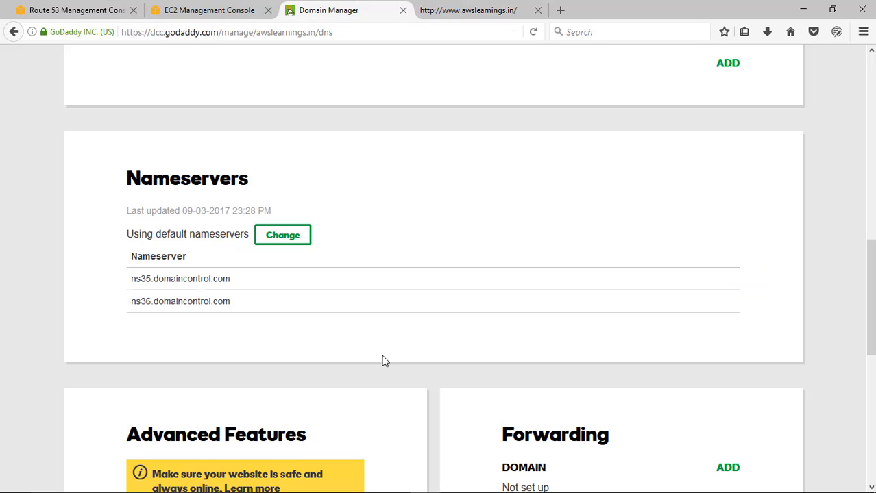
pyautogui.click(297, 243)
pyautogui.click(216, 260)
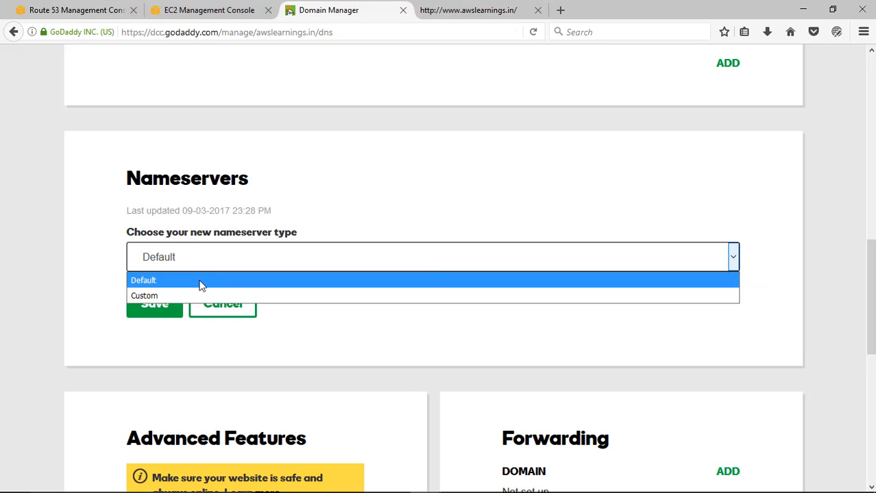
pyautogui.click(181, 296)
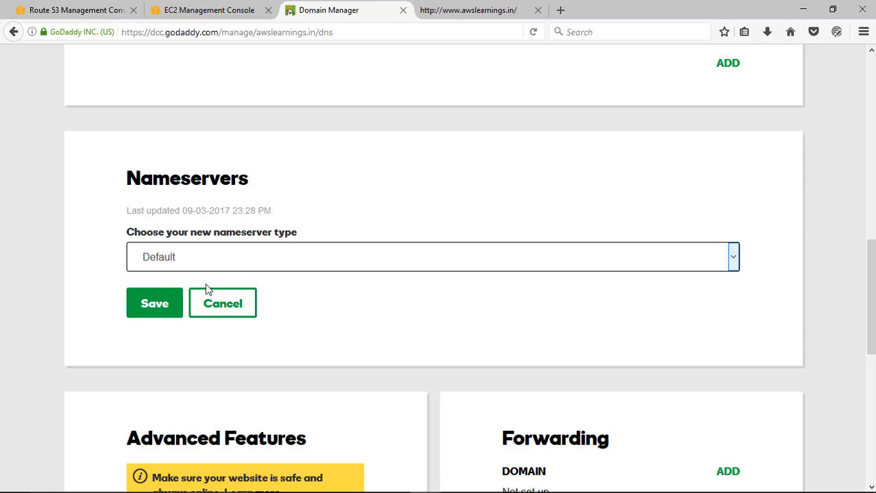
pyautogui.click(181, 329)
pyautogui.hotkey('ctrl', 'v')
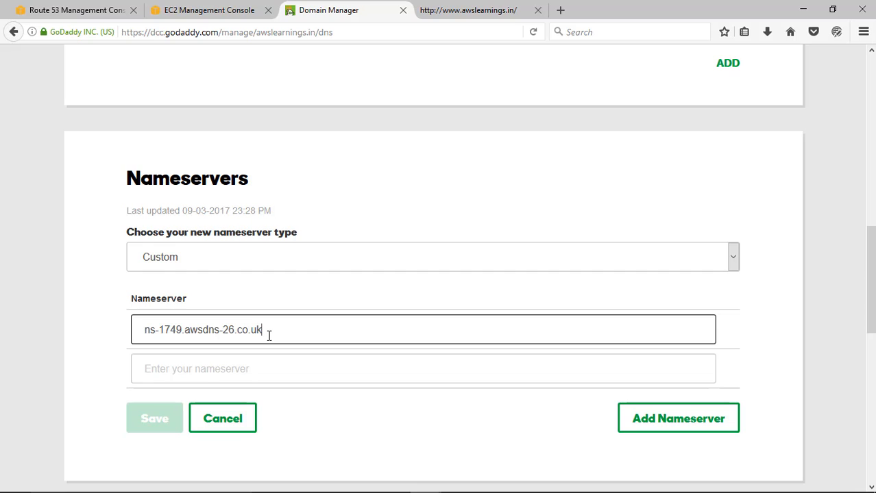
# Copy ns-420.awsdns-52.com from the Route 53 NS record and enter it as the second custom nameserver in GoDaddy.
pyautogui.click(74, 9)
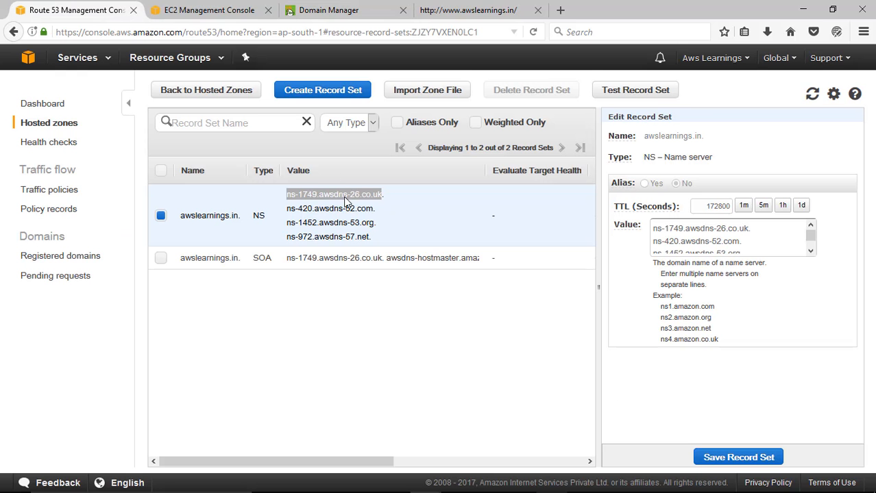
pyautogui.moveTo(375, 211); pyautogui.dragTo(289, 215)
pyautogui.hotkey('ctrl', 'c')
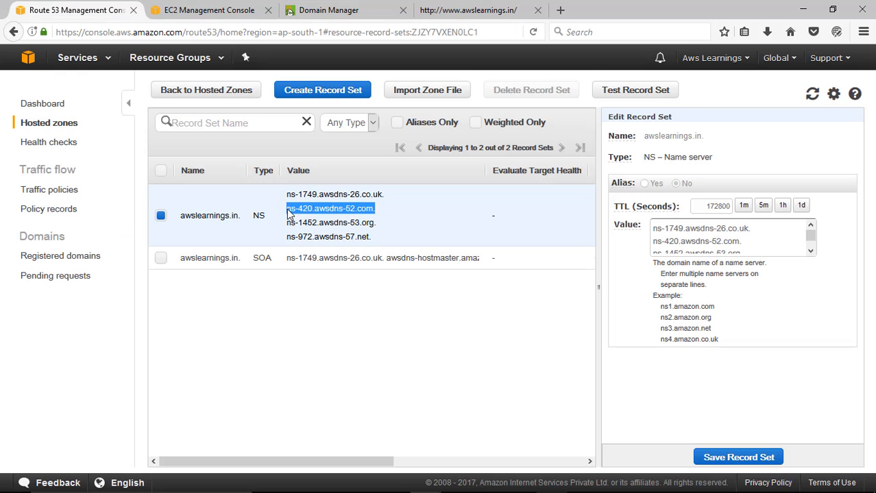
pyautogui.click(454, 11)
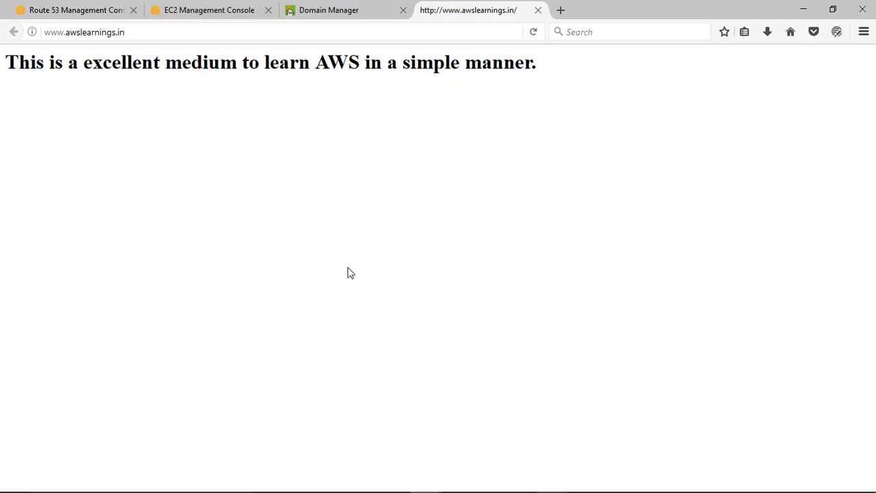
pyautogui.click(344, 9)
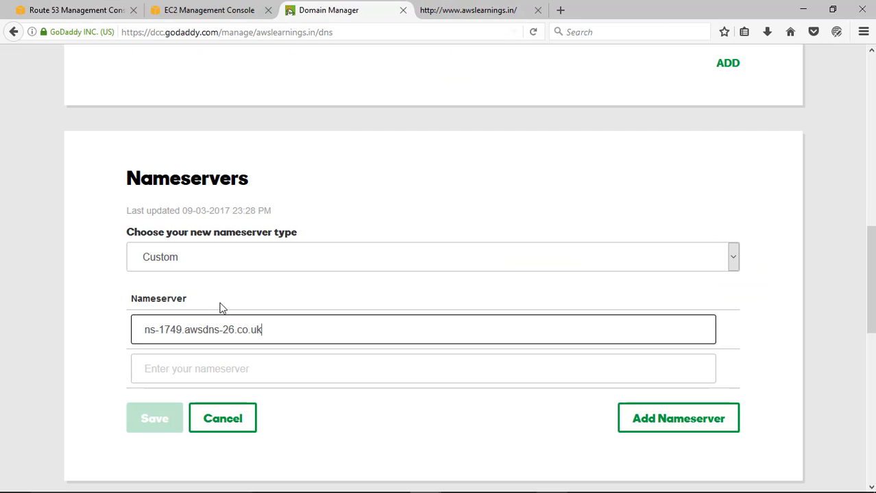
pyautogui.click(190, 365)
pyautogui.hotkey('ctrl', 'v')
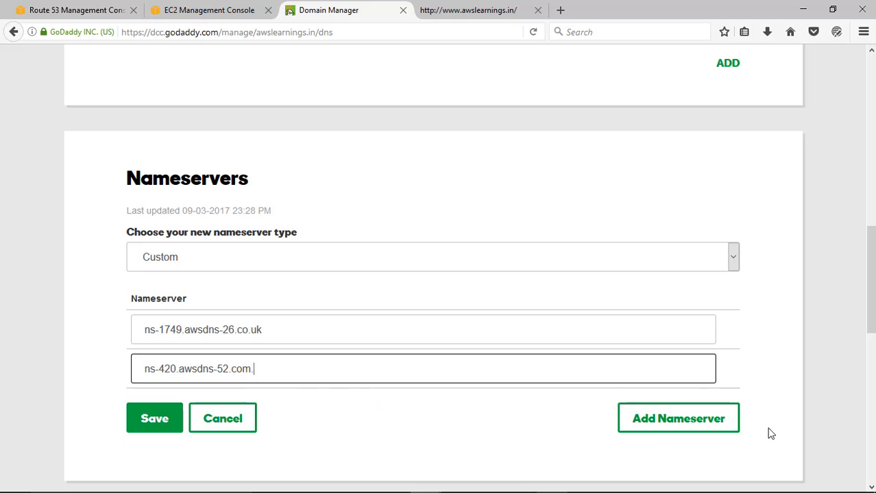
# Copy ns-1452.awsdns-53.org from the Route 53 NS record and enter it as the third custom nameserver in GoDaddy.
pyautogui.click(81, 8)
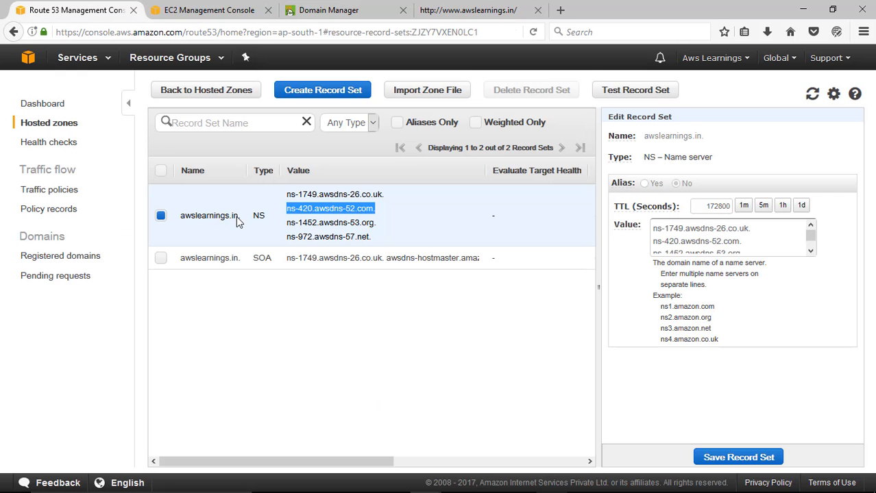
pyautogui.click(370, 229)
pyautogui.moveTo(370, 229); pyautogui.dragTo(290, 230)
pyautogui.hotkey('ctrl', 'c')
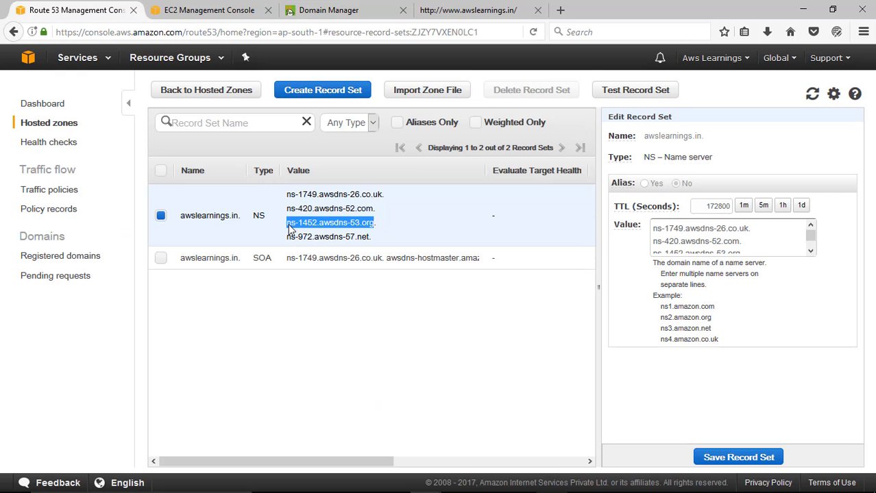
pyautogui.click(464, 8)
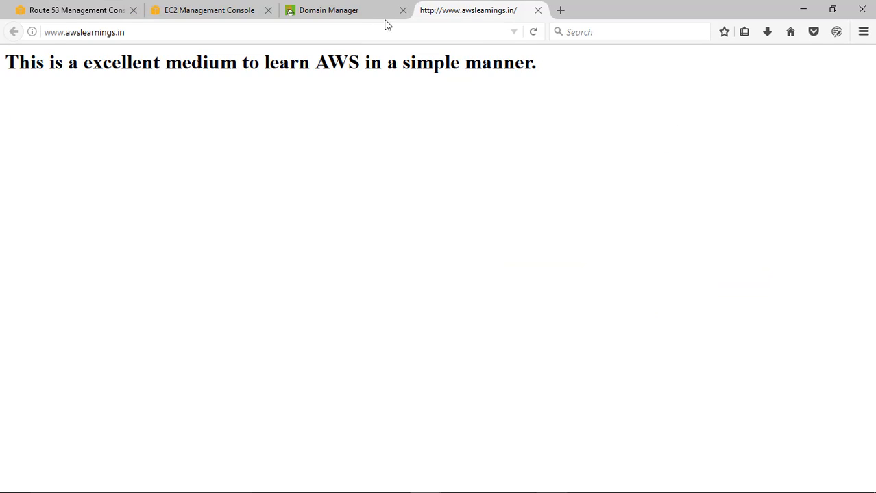
pyautogui.click(336, 11)
pyautogui.click(207, 404)
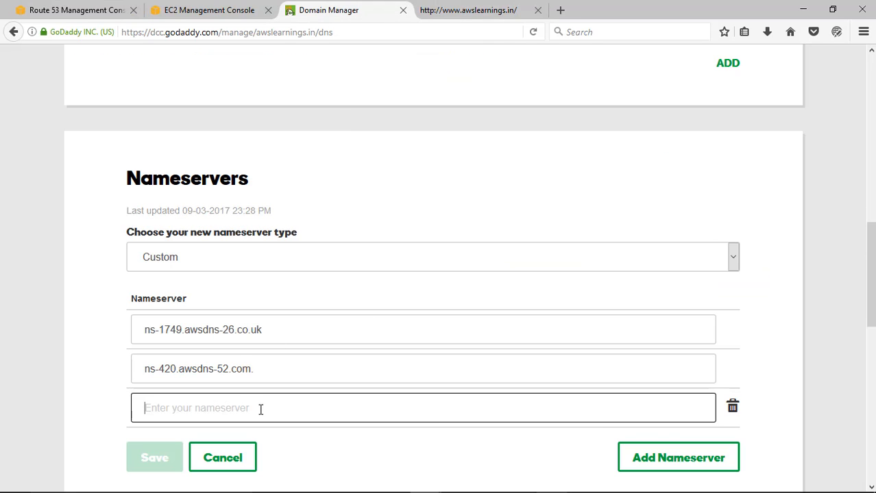
pyautogui.hotkey('ctrl', 'v')
# Copy the fourth Route 53 name server and enter it in GoDaddy as ns-972.awsdns-57.net, without the trailing dot.
pyautogui.click(76, 10)
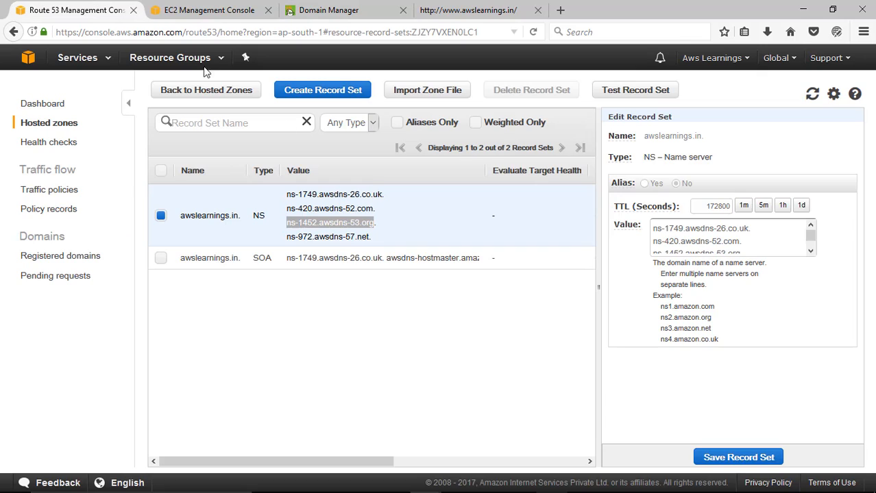
pyautogui.moveTo(372, 237); pyautogui.dragTo(289, 239)
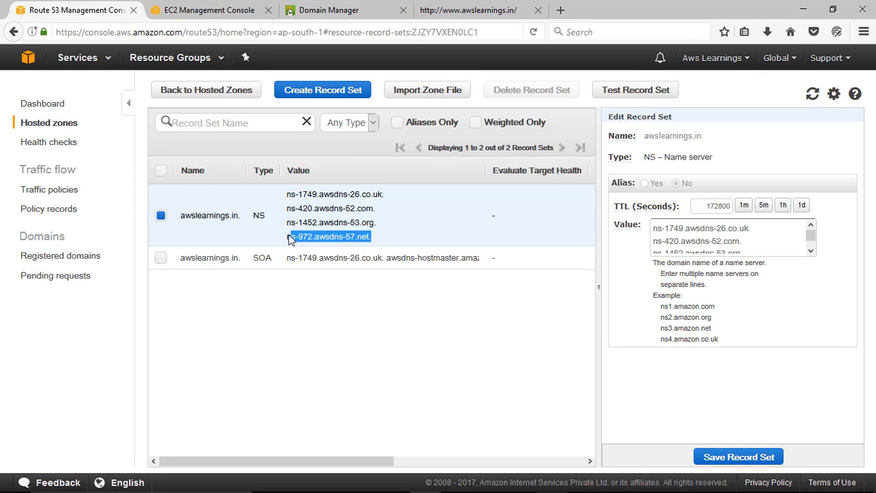
pyautogui.hotkey('ctrl', 'c')
pyautogui.click(453, 10)
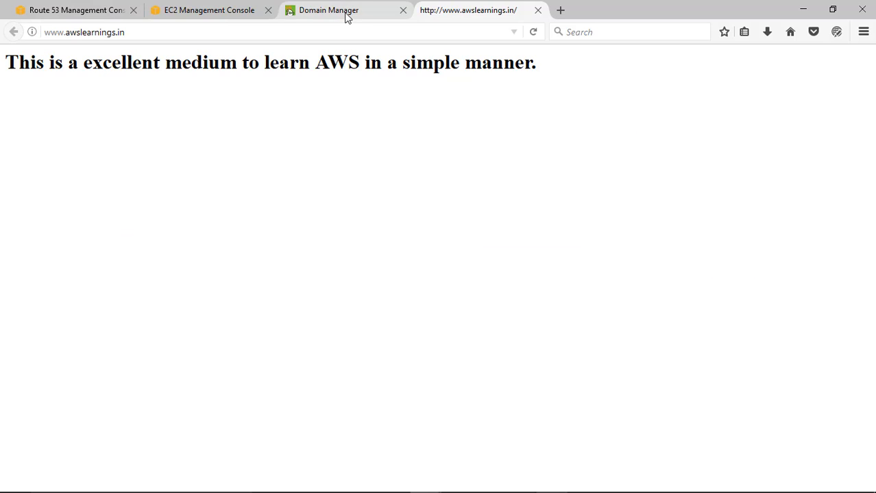
pyautogui.click(339, 10)
pyautogui.click(242, 442)
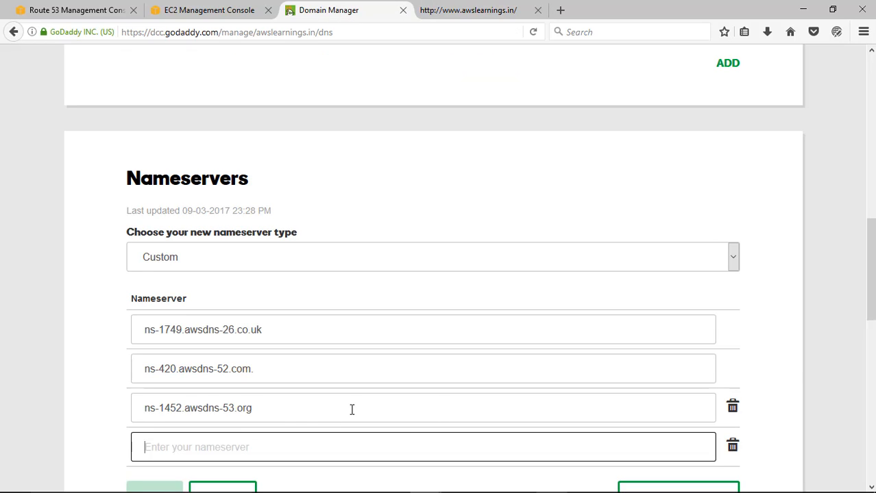
pyautogui.hotkey('ctrl', 'v')
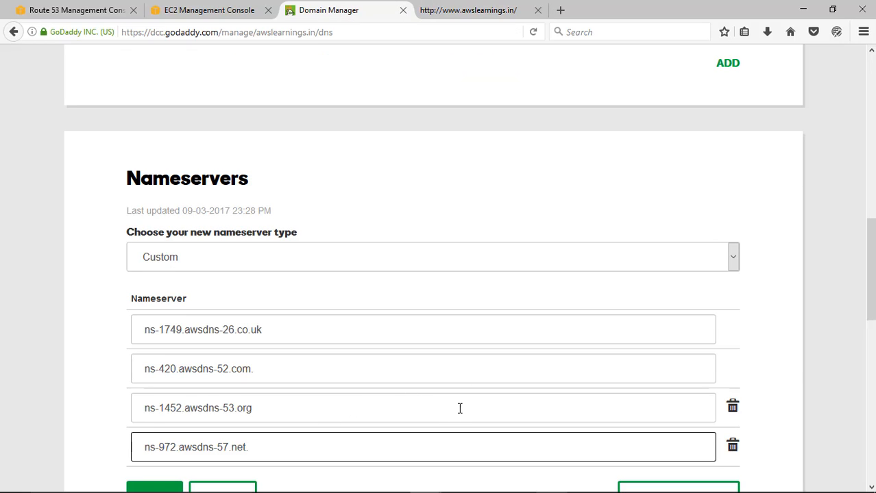
pyautogui.scroll(-3, 473, 394)
pyautogui.press('BackSpace')
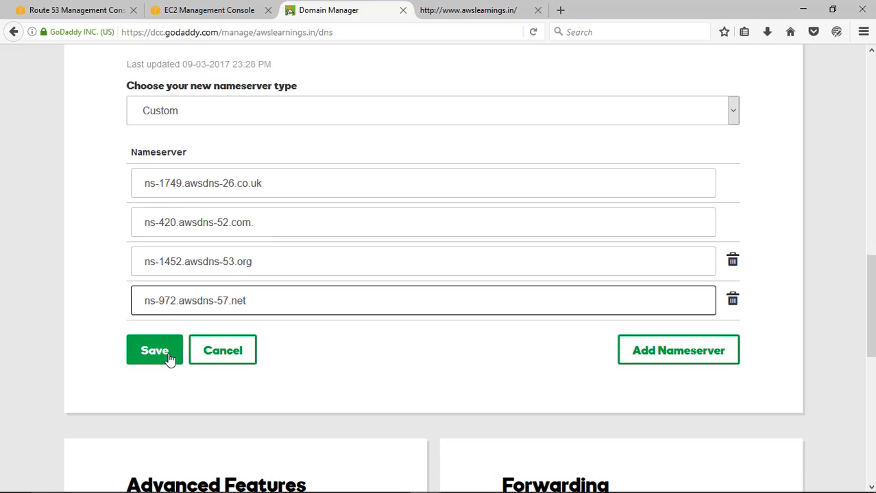
# Save the custom nameservers, correcting the second one to ns-420.awsdns-52.com without its trailing dot.
pyautogui.click(155, 351)
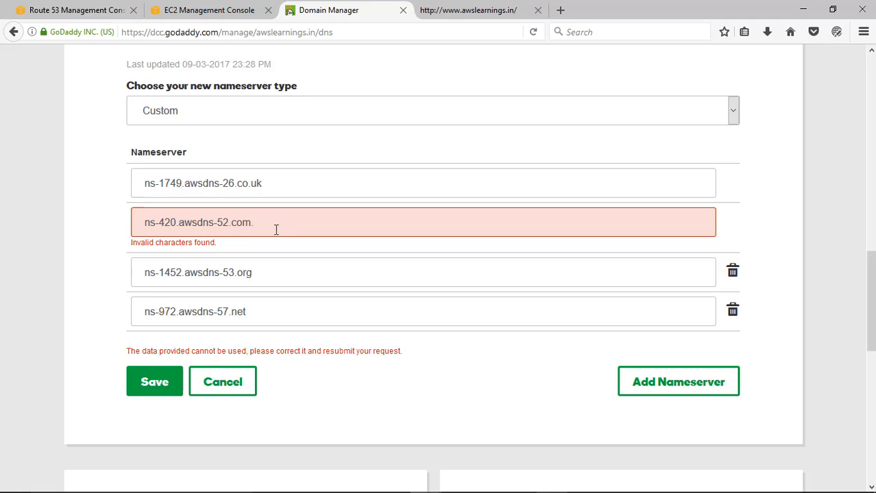
pyautogui.click(277, 224)
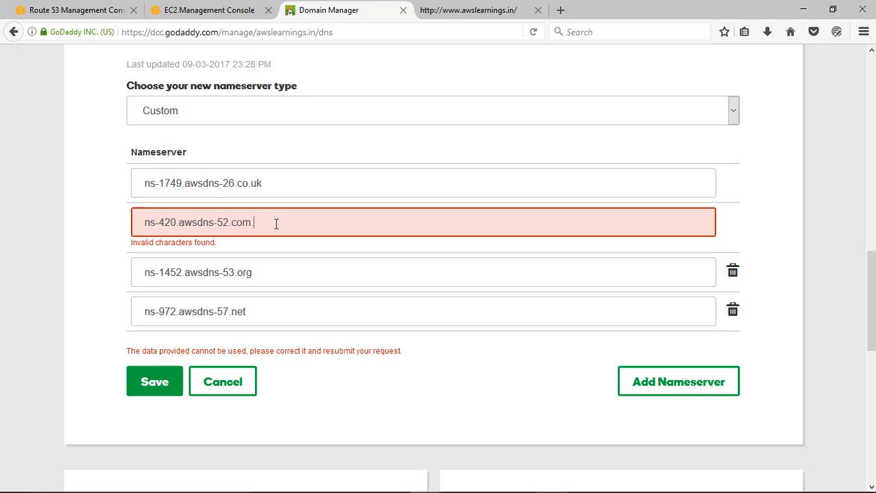
pyautogui.click(152, 383)
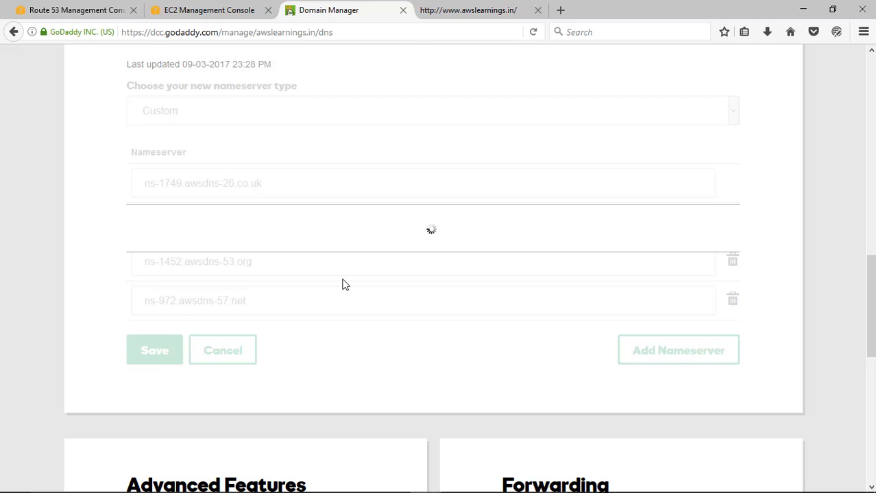
# Copy the A record's IP 13.126.10.25 from GoDaddy into the value of a new A – IPv4 address record set in Route 53.
pyautogui.scroll(-1, 675, 221)
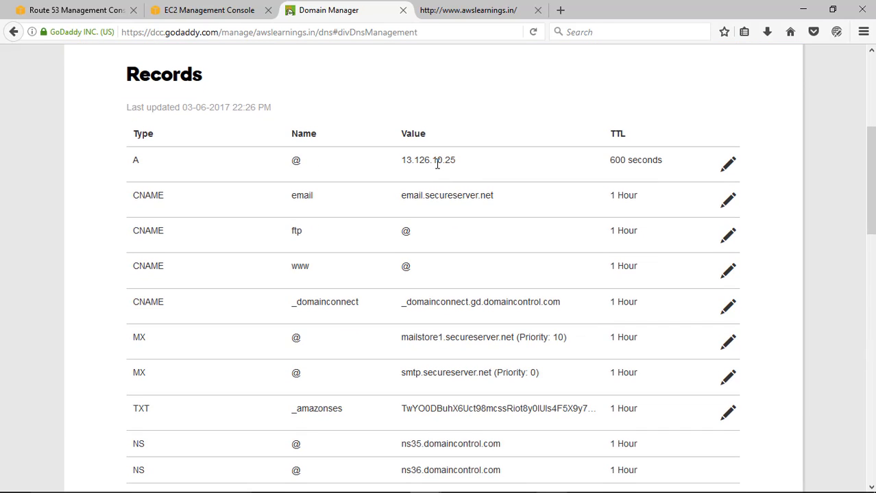
pyautogui.moveTo(456, 164); pyautogui.dragTo(403, 166)
pyautogui.click(89, 5)
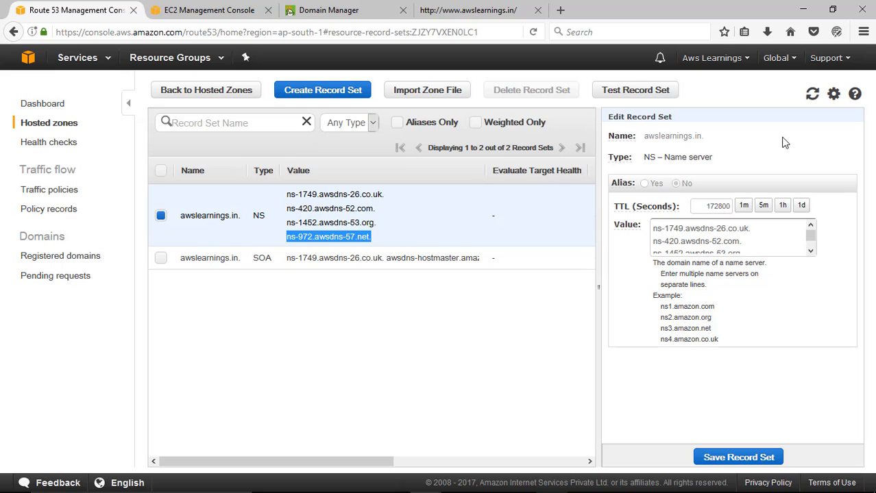
pyautogui.click(329, 94)
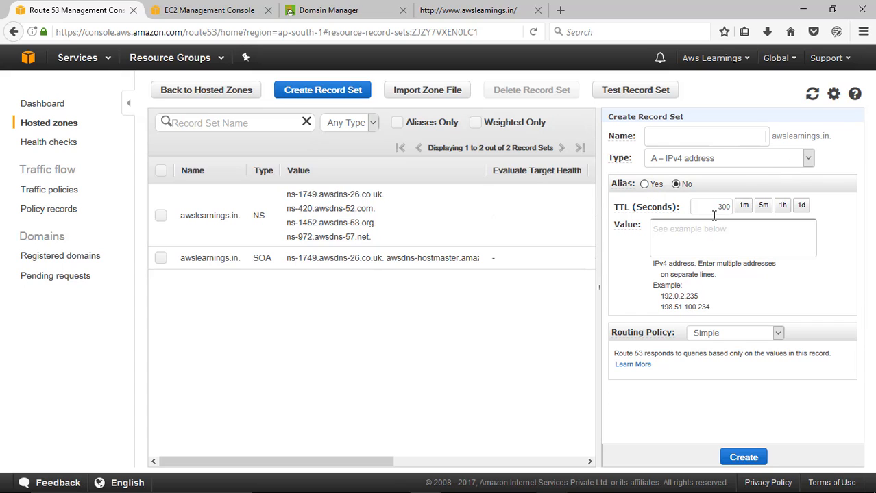
pyautogui.click(705, 238)
pyautogui.hotkey('ctrl', 'v')
# Close the GoDaddy Domain Manager page and create the awslearnings.in A record set in Route 53 with the value 13.126.10.25.
pyautogui.click(209, 8)
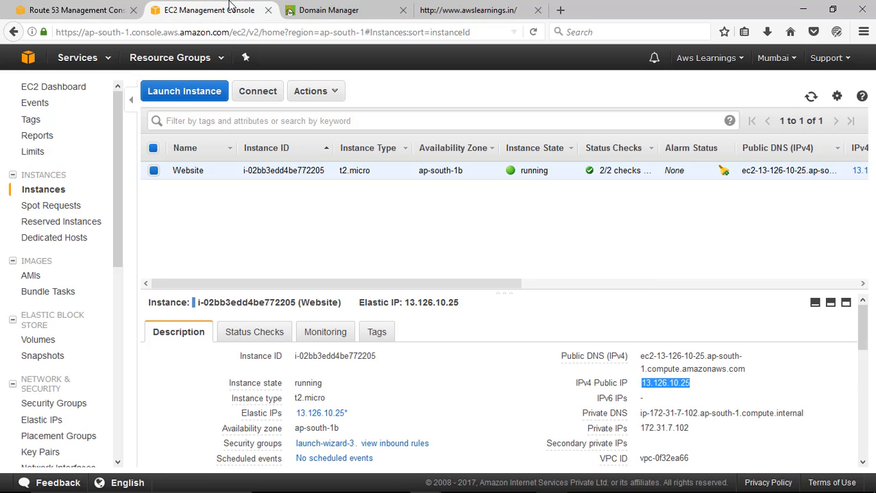
pyautogui.click(335, 10)
pyautogui.click(462, 8)
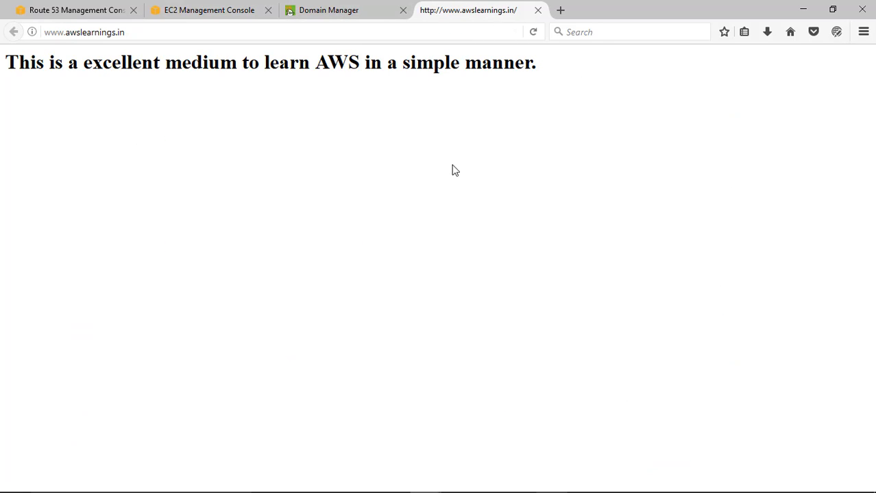
pyautogui.click(143, 8)
pyautogui.click(110, 10)
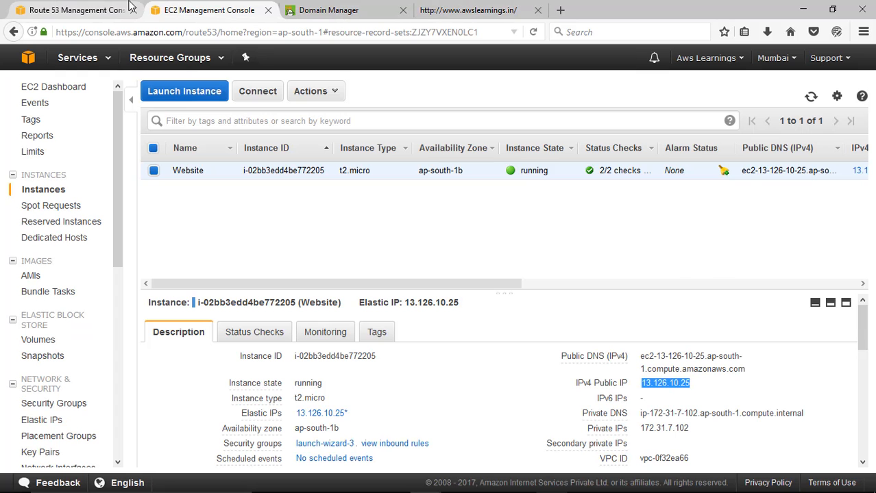
pyautogui.click(329, 9)
pyautogui.click(403, 10)
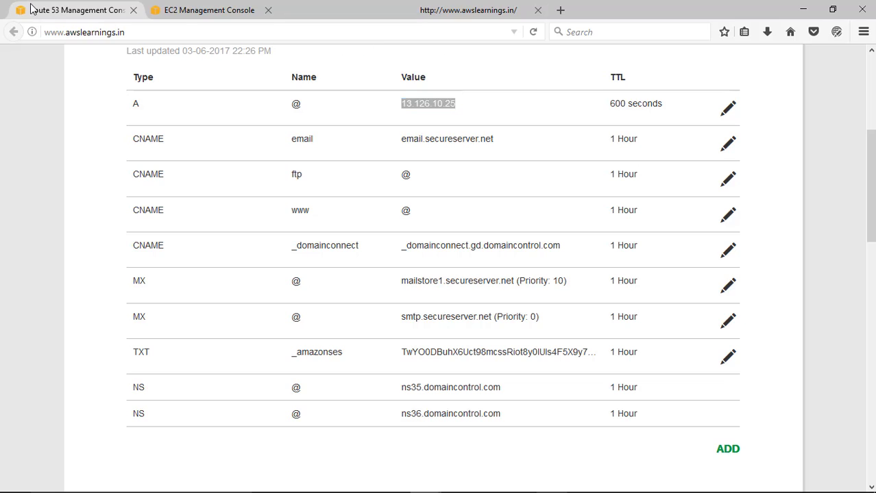
pyautogui.click(58, 8)
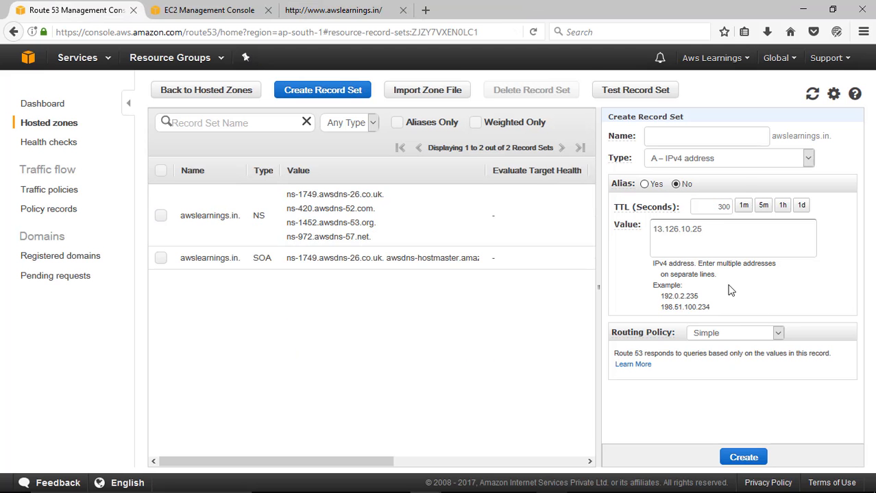
pyautogui.click(757, 463)
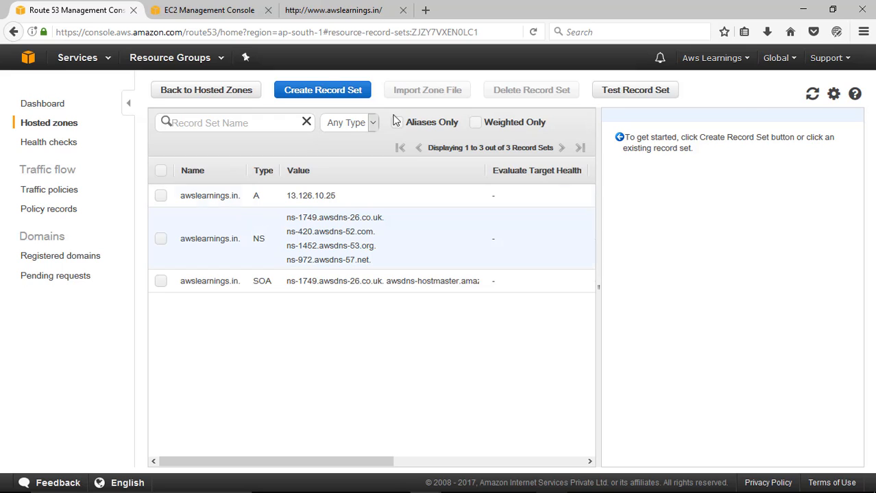
# Start another record set, review the record types, try CNAME – Canonical name, and return the type to A – IPv4 address.
pyautogui.click(362, 98)
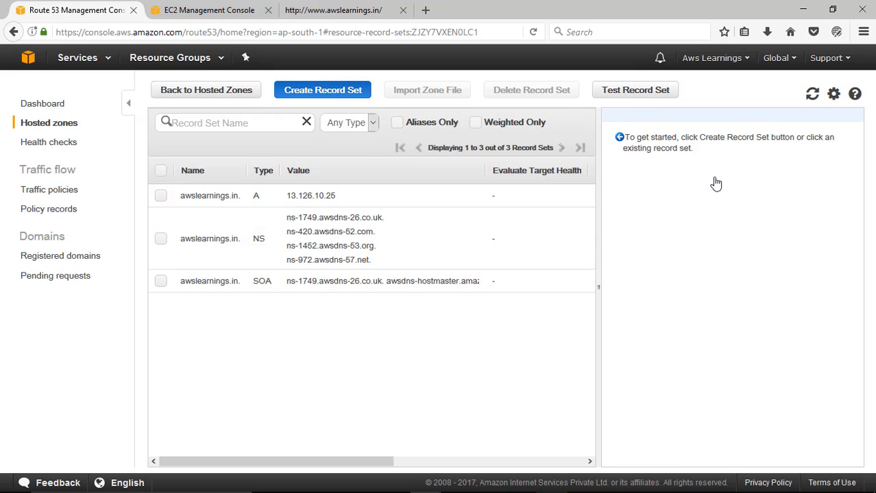
pyautogui.click(746, 164)
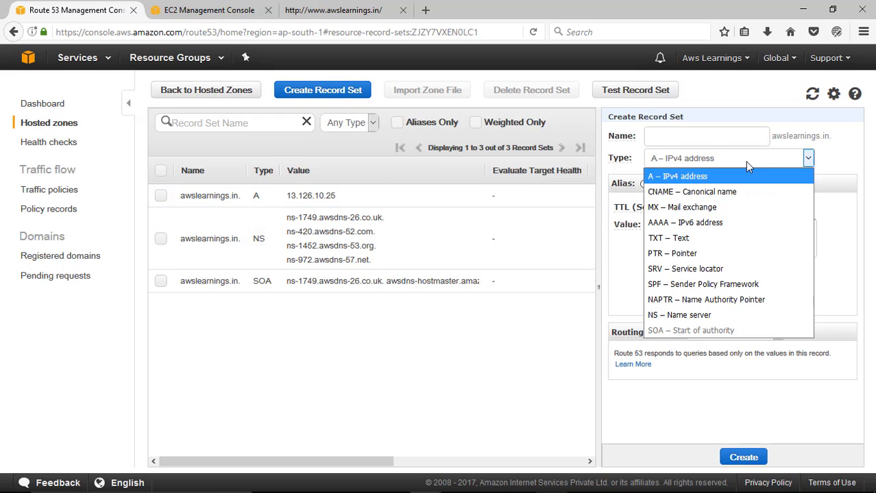
pyautogui.click(713, 199)
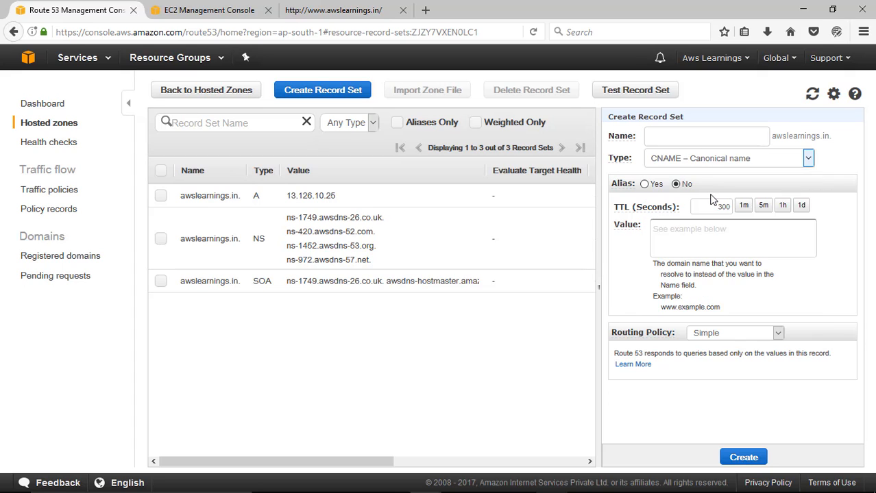
pyautogui.click(689, 160)
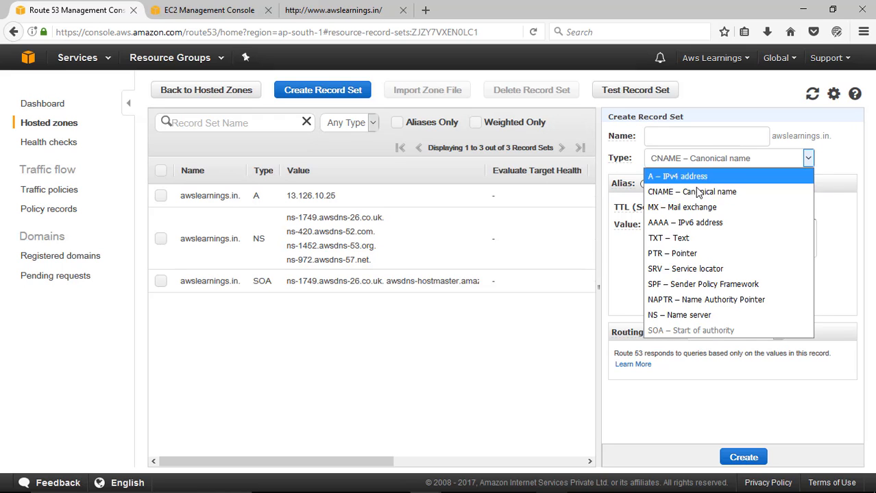
pyautogui.click(690, 177)
# Set the new A record as an alias and review the alias target and routing policy options.
pyautogui.click(645, 184)
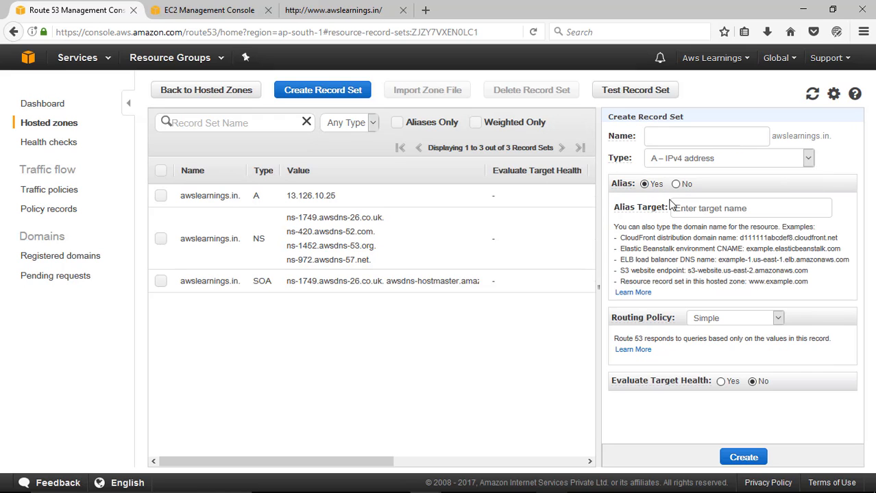
pyautogui.click(719, 211)
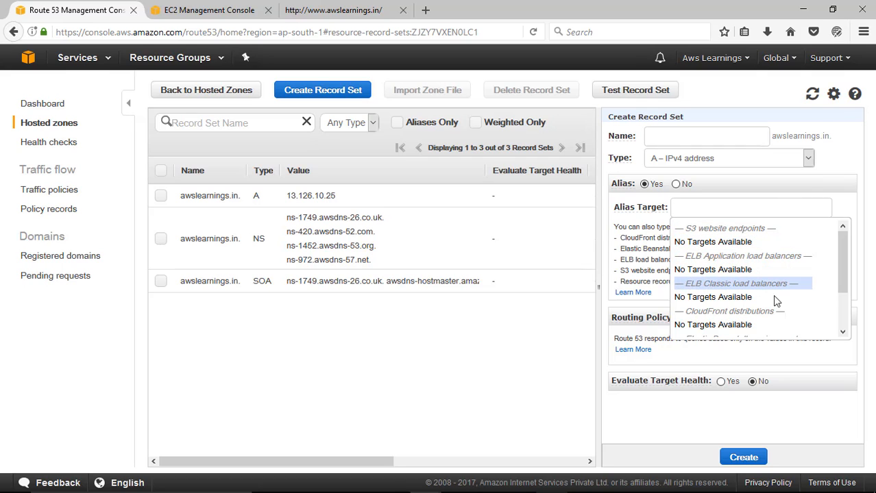
pyautogui.click(527, 352)
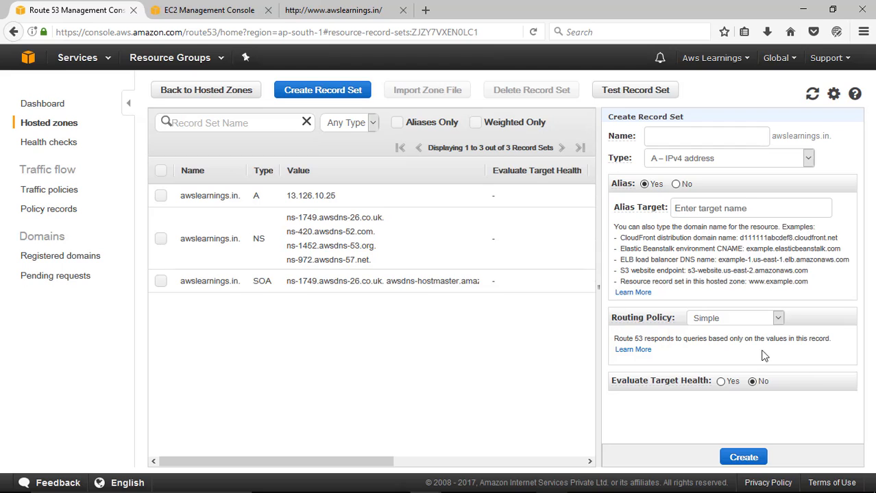
pyautogui.click(755, 320)
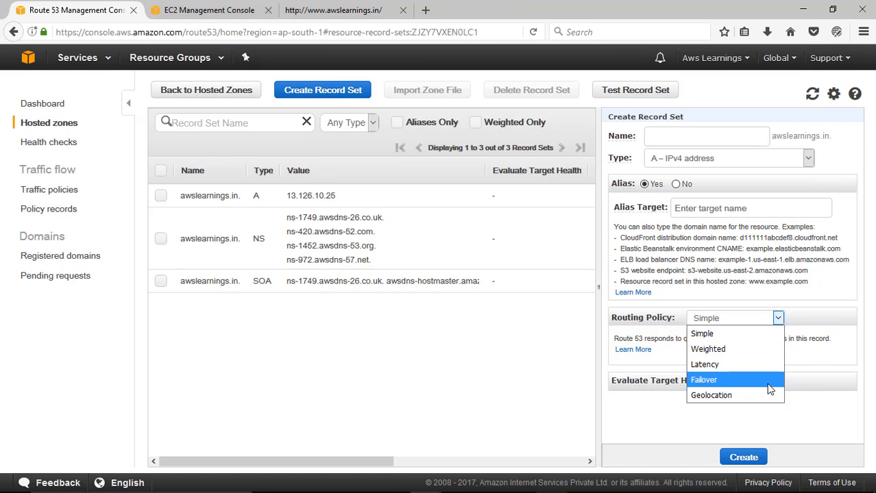
# Leave the new record set's routing policy choices and open the existing awslearnings.in A record for review.
pyautogui.click(843, 338)
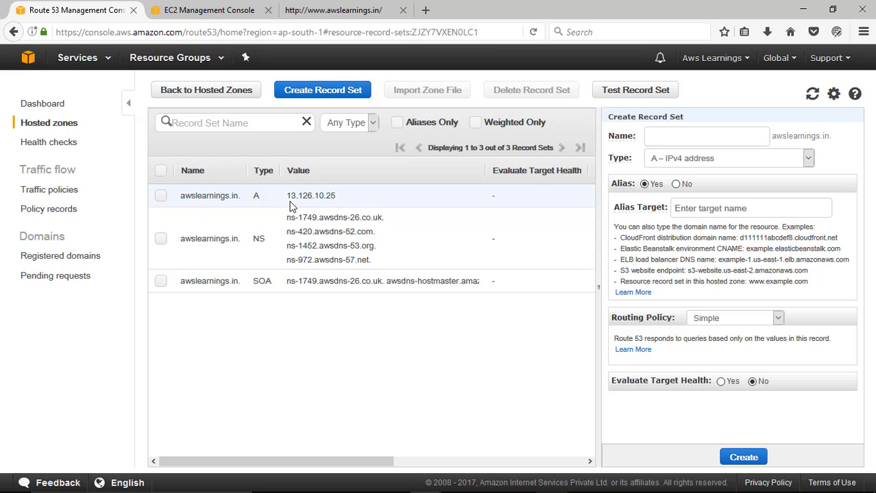
pyautogui.moveTo(179, 197); pyautogui.dragTo(344, 198)
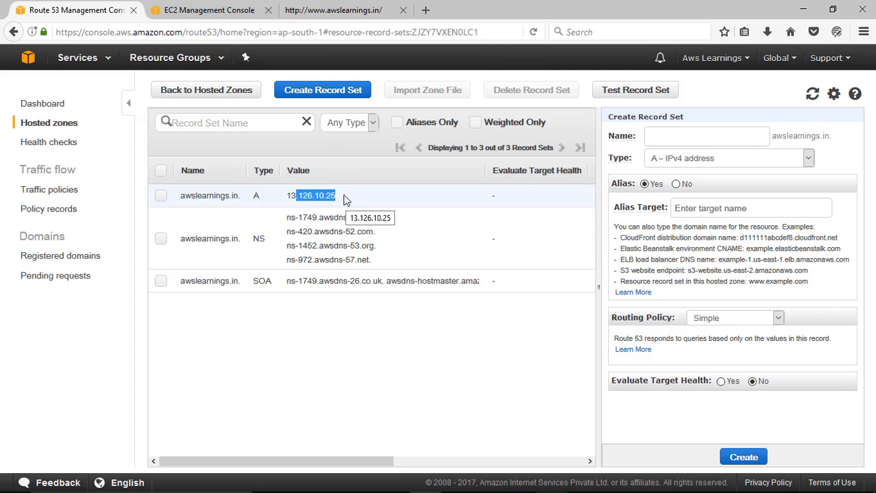
pyautogui.click(345, 198)
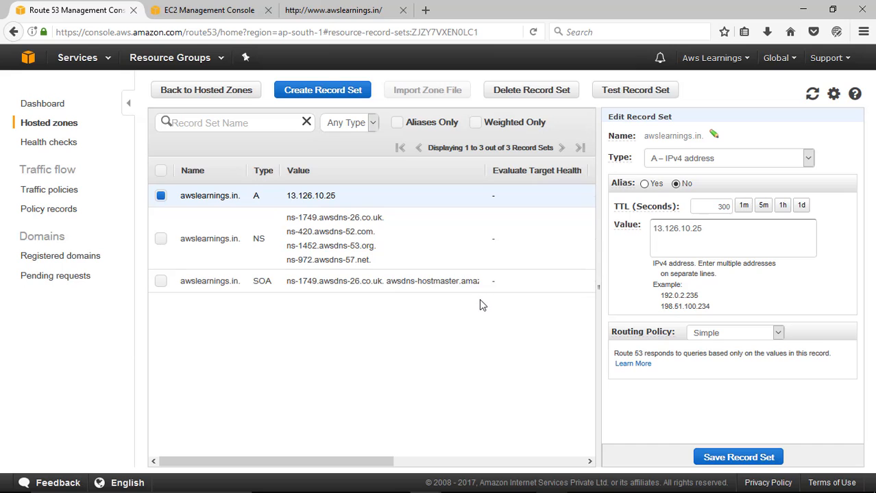
# Return to the Route 53 dashboard and start creating a health check.
pyautogui.click(31, 108)
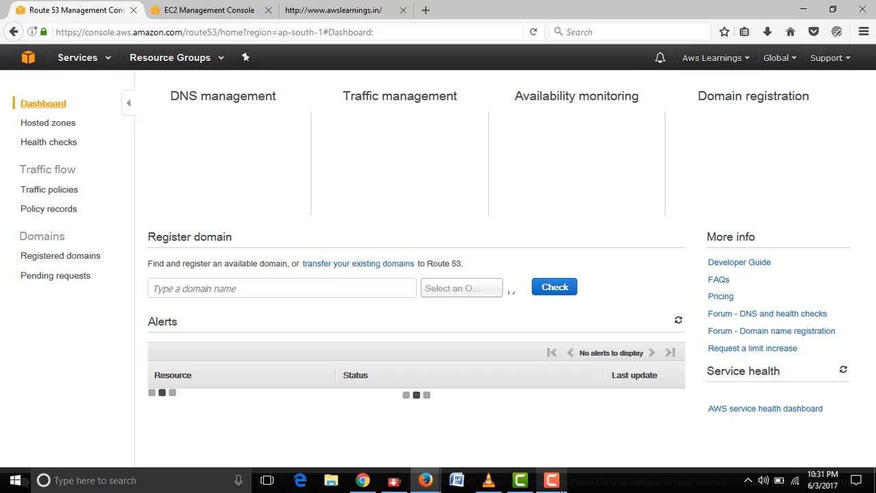
pyautogui.click(553, 486)
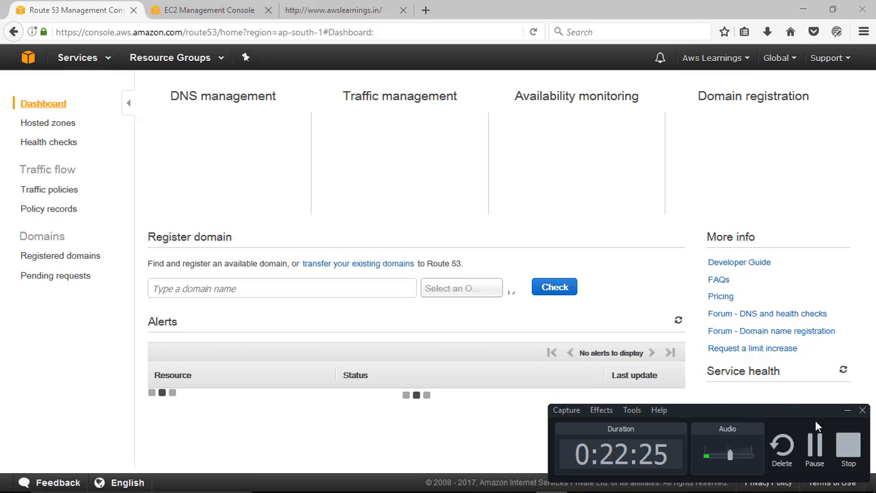
pyautogui.click(846, 411)
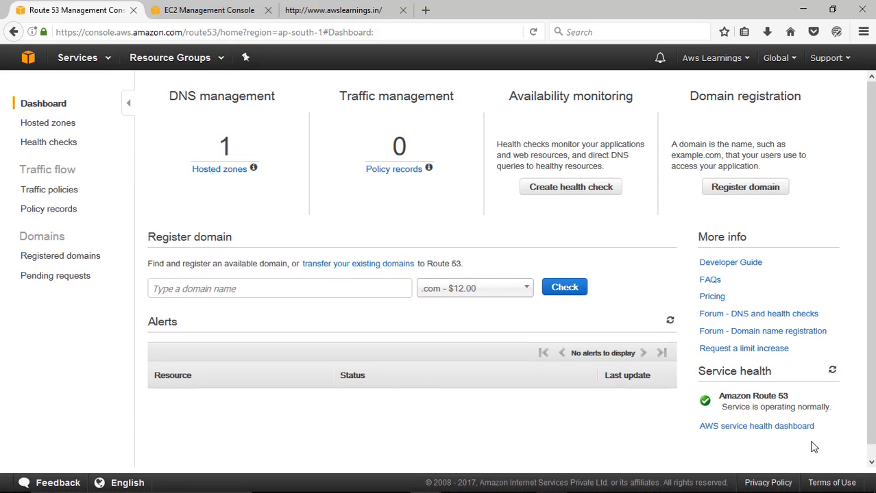
pyautogui.click(585, 189)
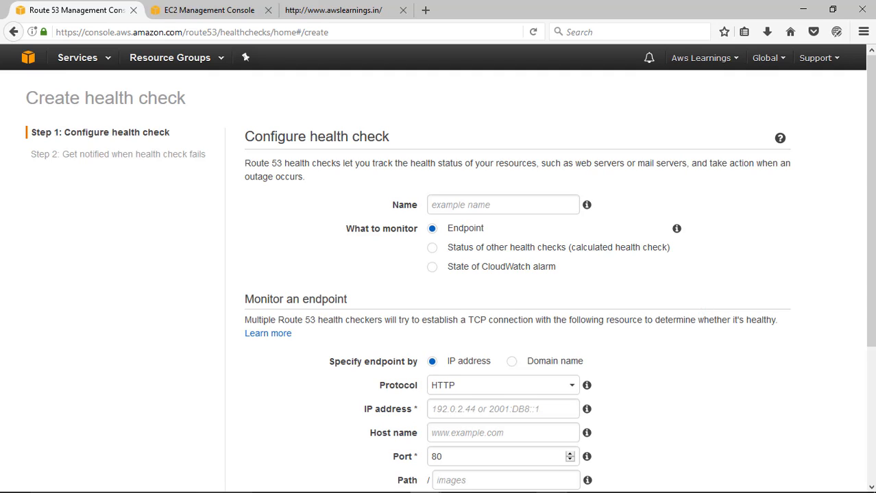
pyautogui.click(447, 205)
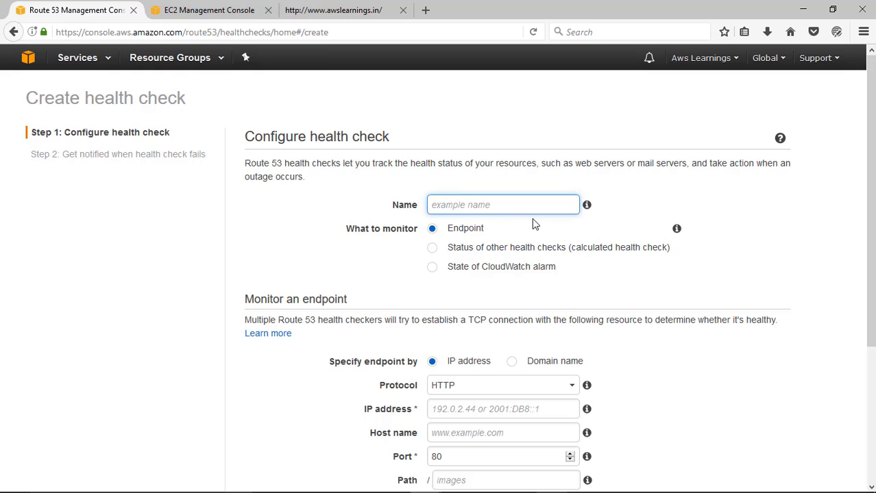
pyautogui.write('AWSLe')
pyautogui.press('BackSpace')
pyautogui.press('BackSpace')
pyautogui.press('BackSpace')
pyautogui.press('BackSpace')
pyautogui.press('BackSpace')
pyautogui.write('13.126.10.29')
pyautogui.press('BackSpace')
pyautogui.press('BackSpace')
pyautogui.press('BackSpace')
pyautogui.press('BackSpace')
pyautogui.press('BackSpace')
pyautogui.press('BackSpace')
pyautogui.press('BackSpace')
pyautogui.press('BackSpace')
pyautogui.press('BackSpace')
pyautogui.press('BackSpace')
pyautogui.press('BackSpace')
pyautogui.press('BackSpace')
# Copy awslearnings.in from the website's address into the health check's name.
pyautogui.click(370, 10)
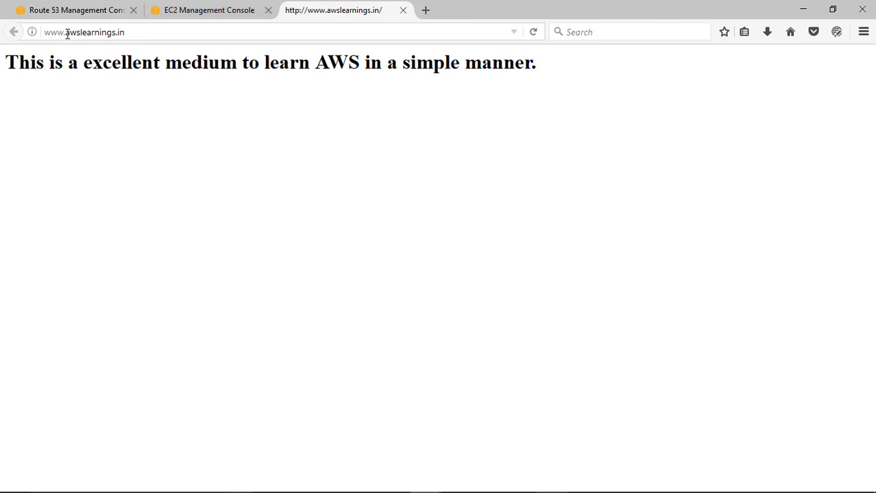
pyautogui.moveTo(66, 33); pyautogui.dragTo(137, 33)
pyautogui.hotkey('ctrl', 'c')
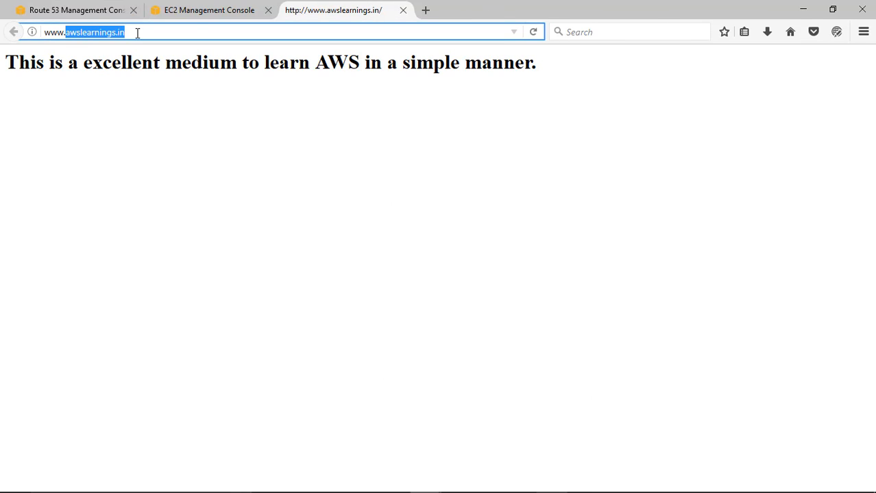
pyautogui.click(59, 6)
pyautogui.hotkey('ctrl', 'v')
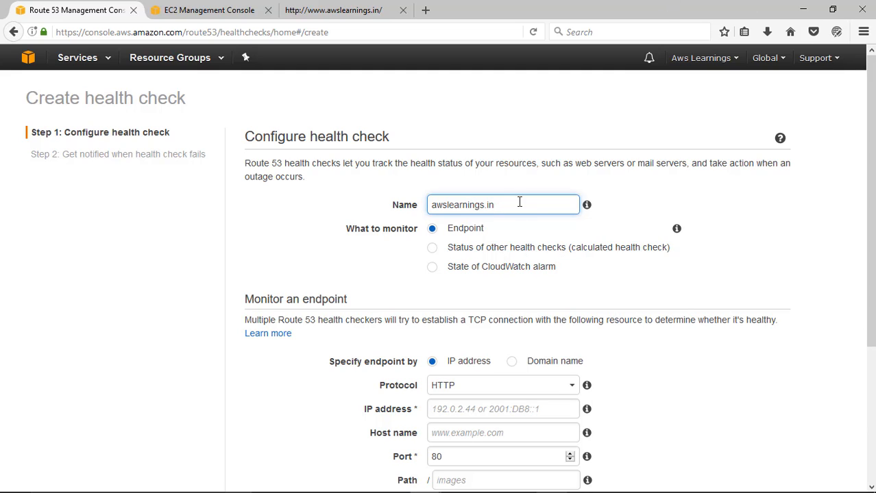
# Change the health check's name to awslearnings HC.
pyautogui.press('BackSpace')
pyautogui.press('BackSpace')
pyautogui.press('BackSpace')
pyautogui.press('BackSpace')
pyautogui.write('s ')
pyautogui.write('Hea')
pyautogui.press('BackSpace')
pyautogui.write('alt Check')
pyautogui.press('BackSpace')
pyautogui.press('BackSpace')
pyautogui.press('BackSpace')
pyautogui.press('BackSpace')
pyautogui.press('BackSpace')
pyautogui.press('BackSpace')
pyautogui.press('BackSpace')
pyautogui.press('BackSpace')
pyautogui.press('BackSpace')
pyautogui.press('BackSpace')
pyautogui.write('C')
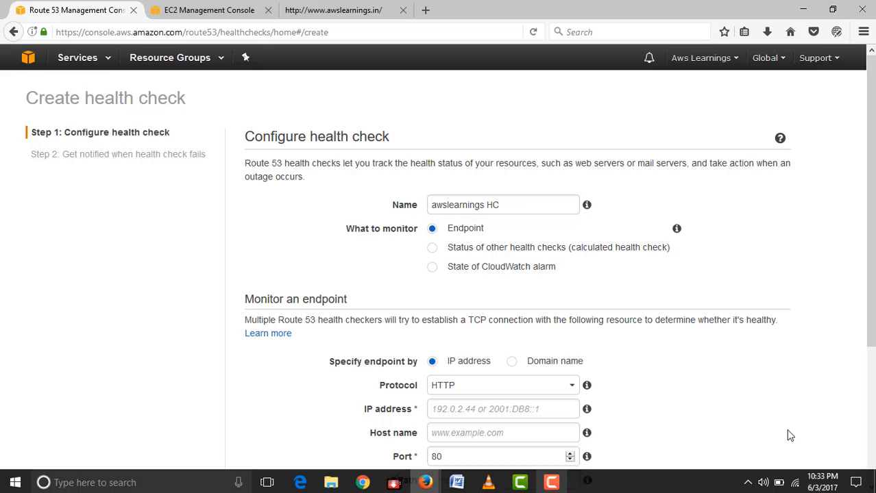
pyautogui.scroll(-2, 598, 354)
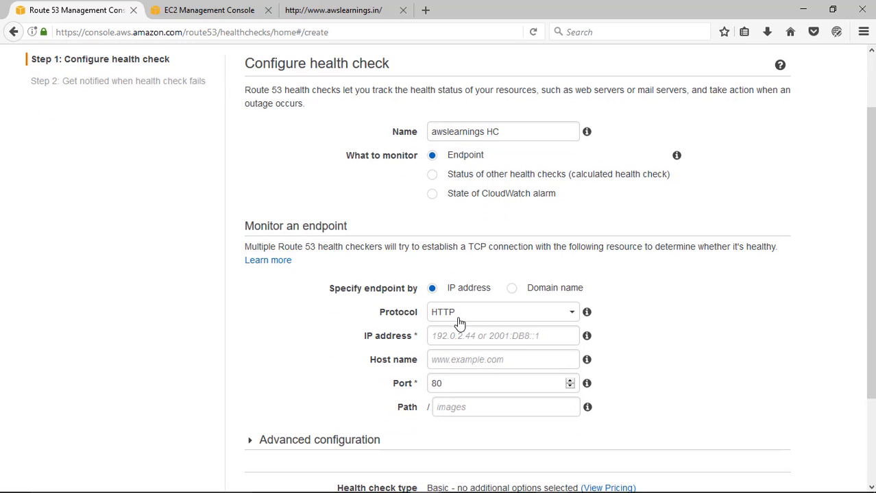
pyautogui.click(169, 5)
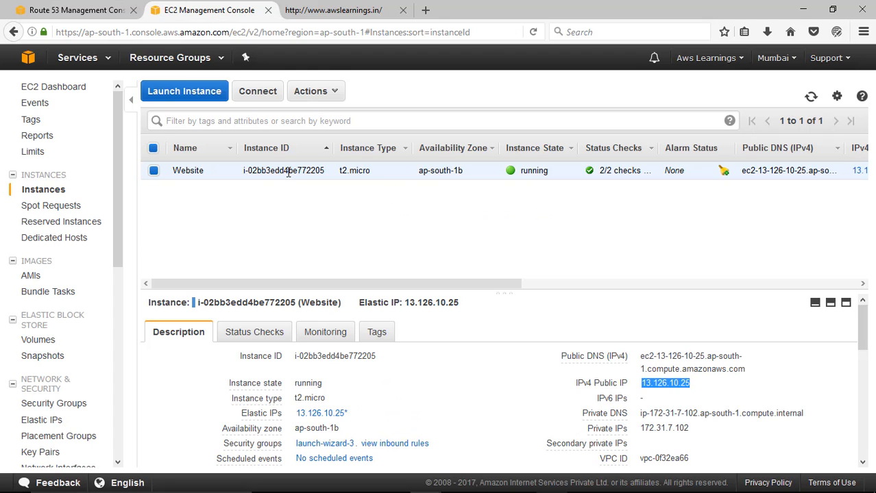
pyautogui.click(67, 8)
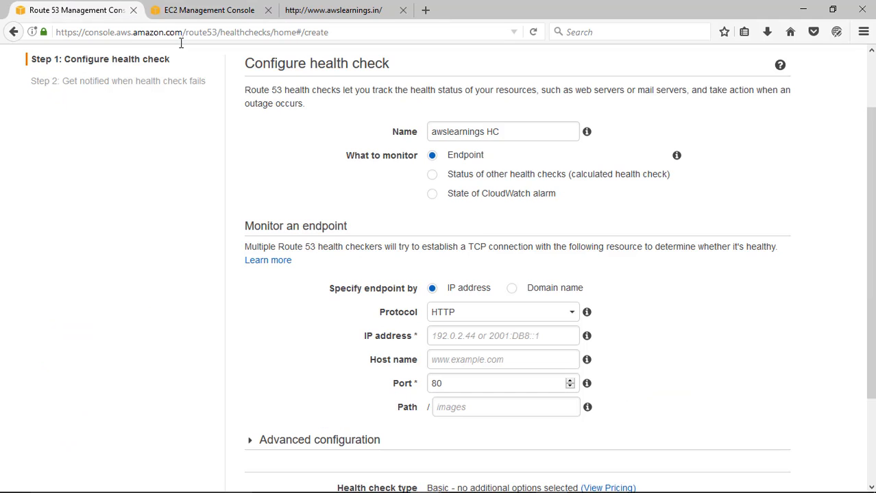
pyautogui.click(456, 336)
pyautogui.rightClick(457, 341)
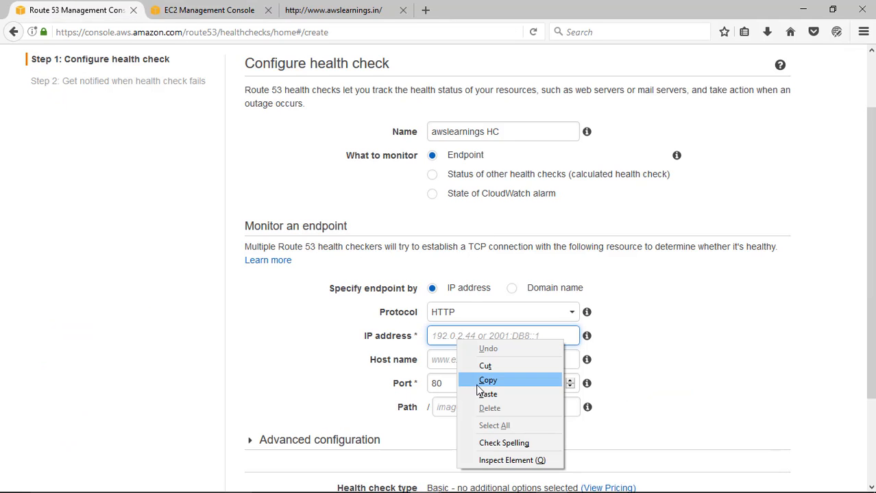
pyautogui.click(483, 393)
pyautogui.moveTo(494, 336); pyautogui.dragTo(377, 319)
pyautogui.press('BackSpace')
# Try to copy the Website instance's IPv4 public IP 13.126.10.25 from EC2 into the health check's IP address.
pyautogui.click(346, 10)
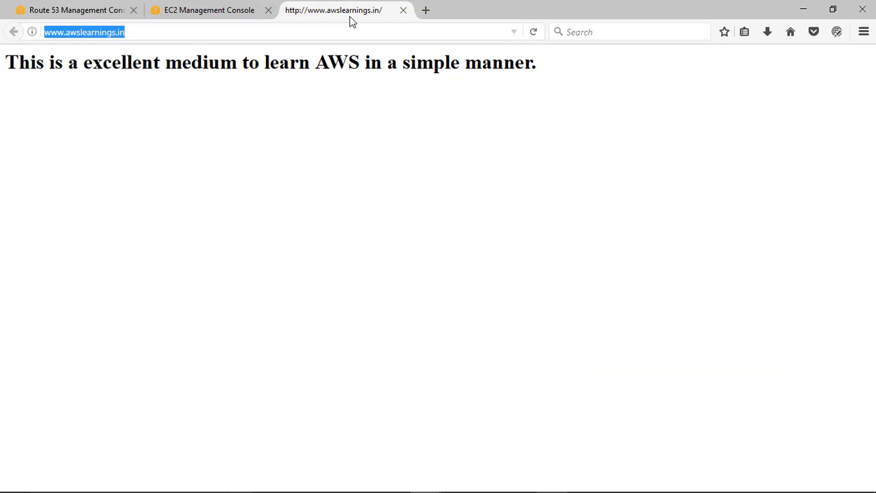
pyautogui.click(202, 10)
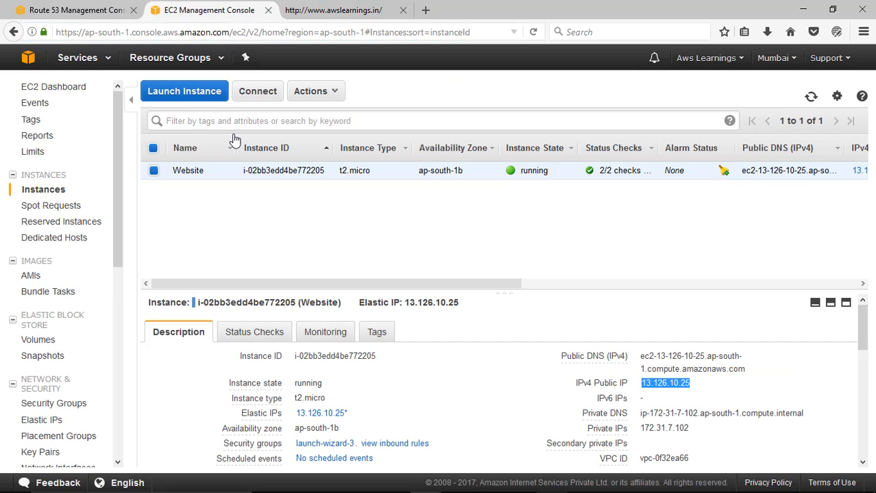
pyautogui.rightClick(660, 383)
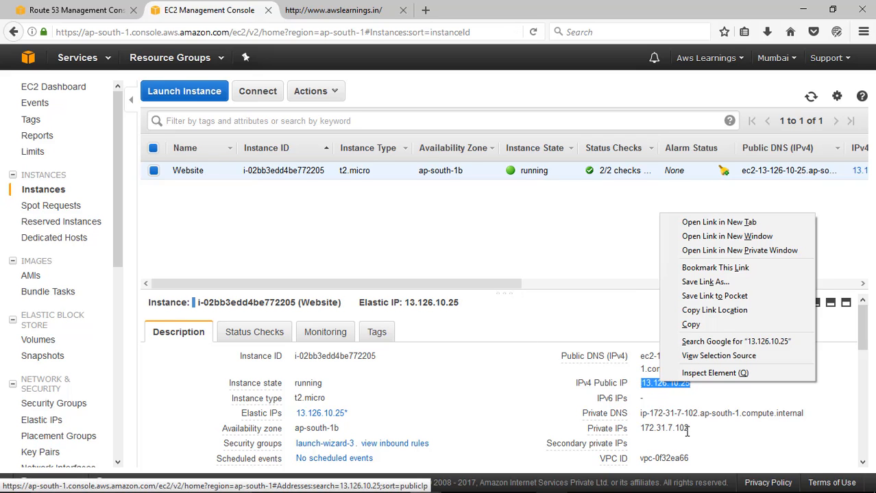
pyautogui.click(691, 325)
pyautogui.click(75, 10)
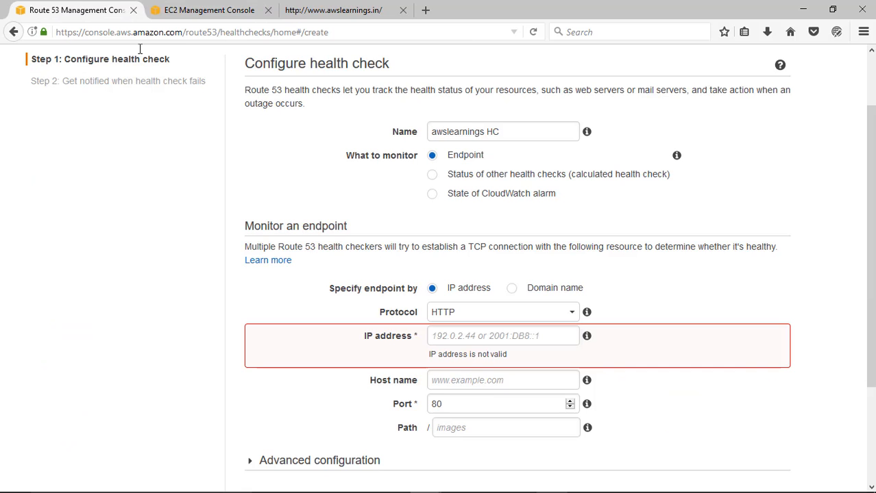
pyautogui.click(452, 338)
pyautogui.rightClick(451, 343)
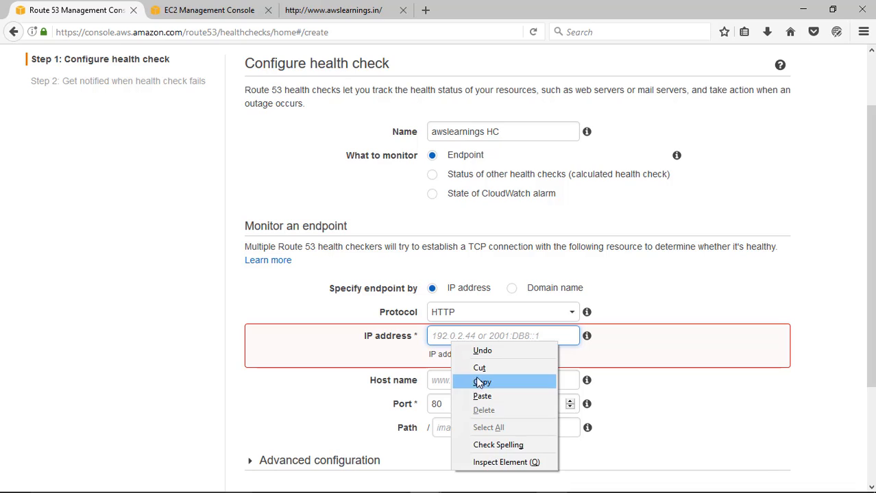
pyautogui.click(482, 396)
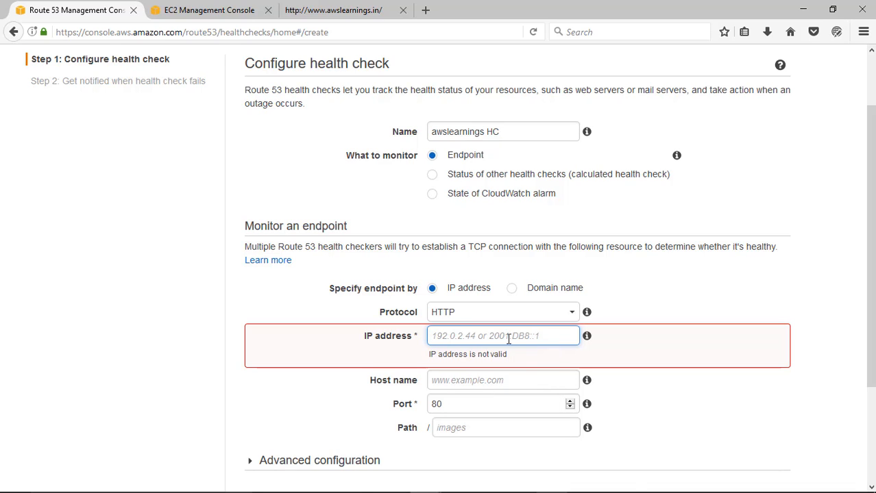
pyautogui.click(514, 289)
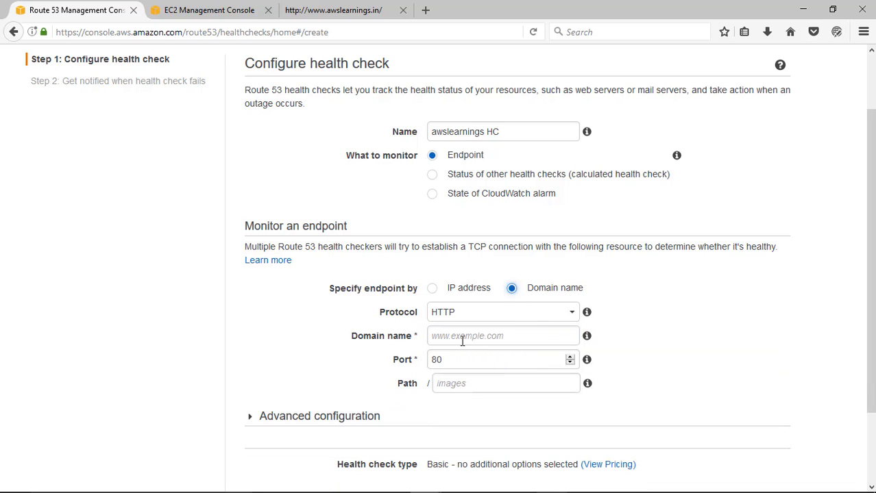
pyautogui.click(499, 333)
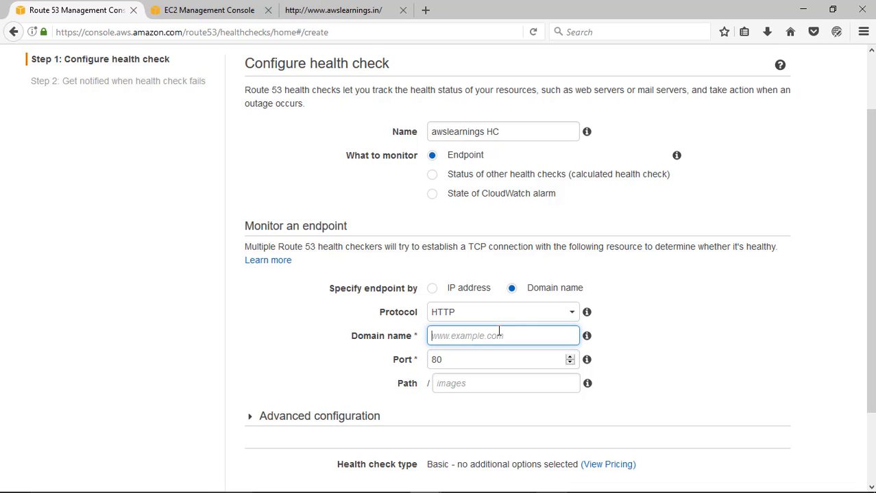
pyautogui.write('www.awslea')
pyautogui.click(341, 10)
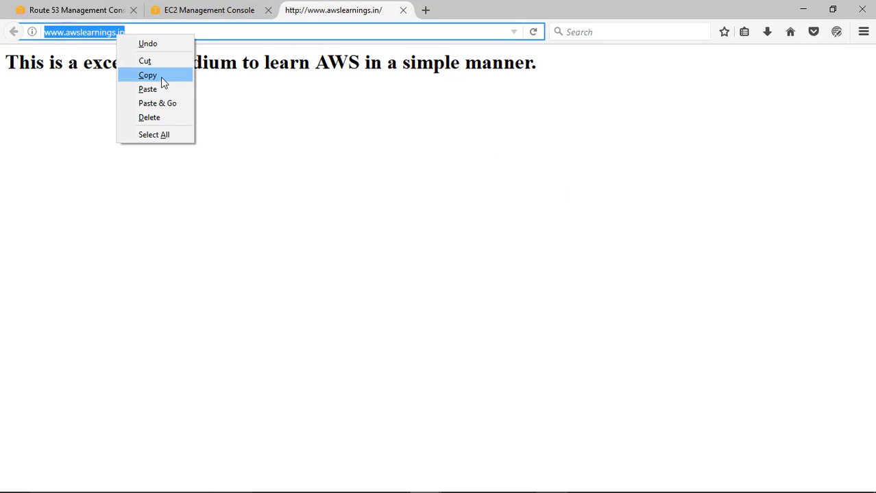
pyautogui.click(162, 75)
pyautogui.click(72, 10)
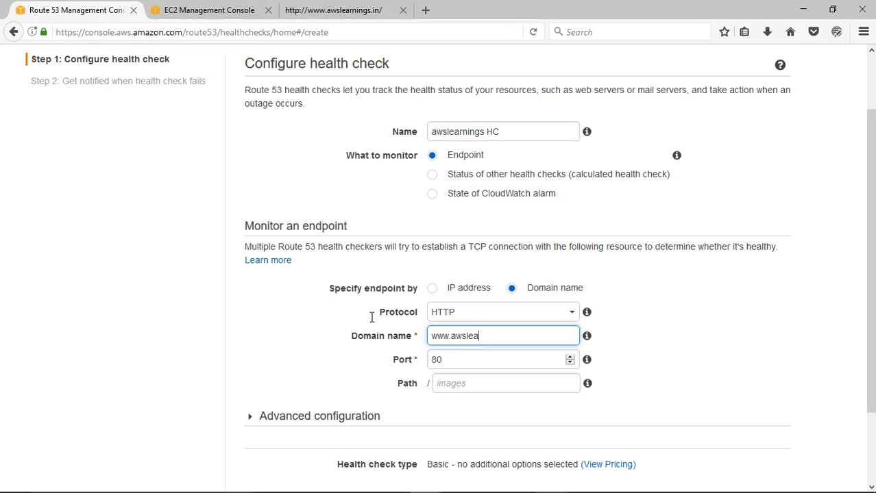
pyautogui.hotkey('ctrl', 'a')
pyautogui.hotkey('ctrl', 'v')
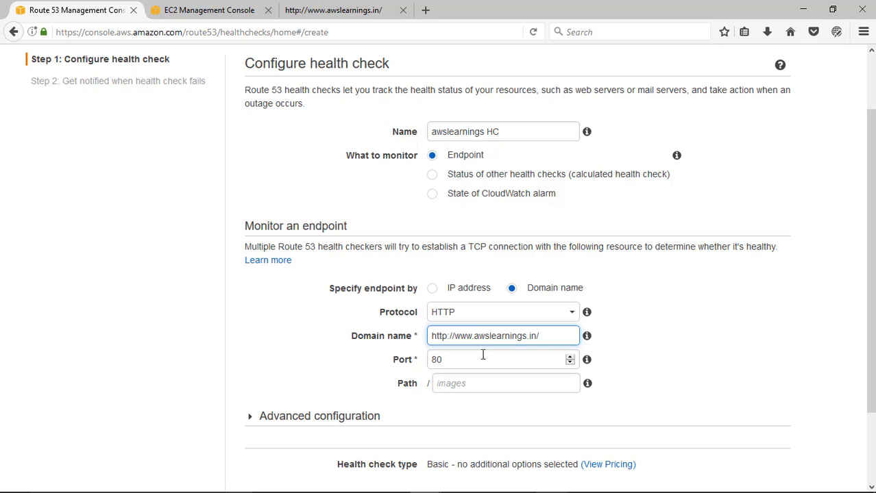
pyautogui.moveTo(453, 336); pyautogui.dragTo(415, 335)
pyautogui.press('BackSpace')
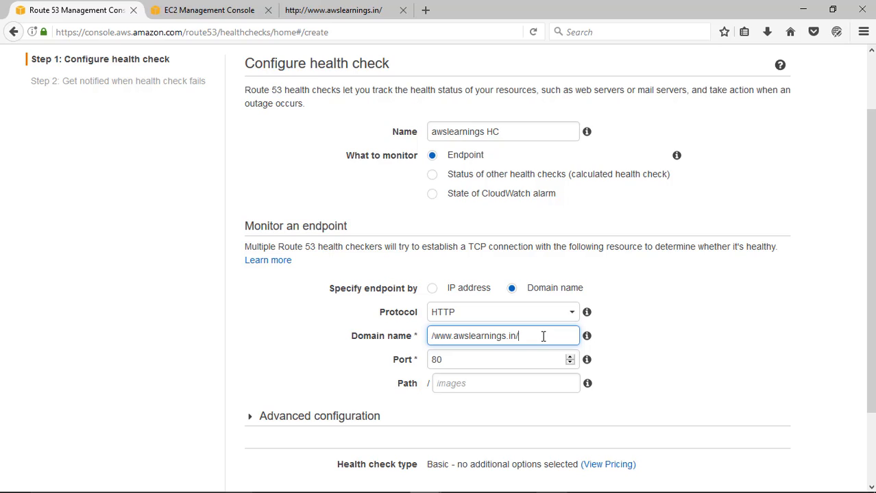
pyautogui.press('BackSpace')
pyautogui.click(434, 336)
pyautogui.press('BackSpace')
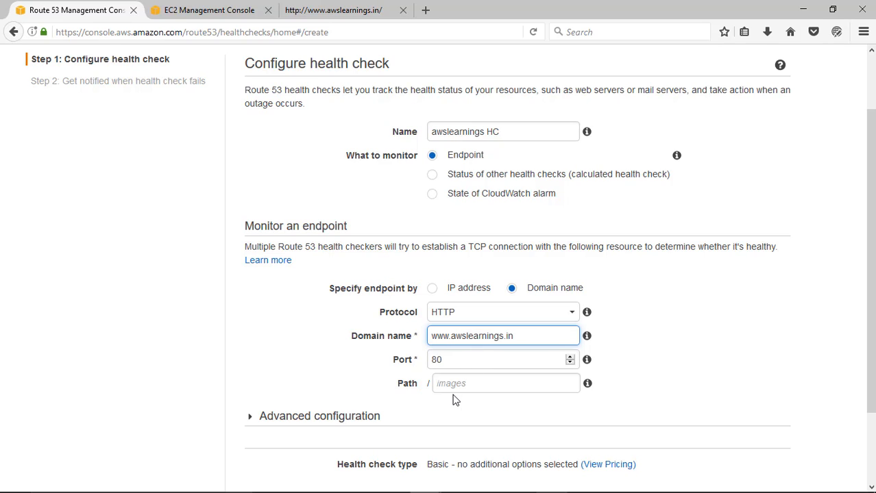
# Review the health check's advanced configuration, including request interval, failure threshold and checker regions, and collapse it again.
pyautogui.scroll(-3, 383, 422)
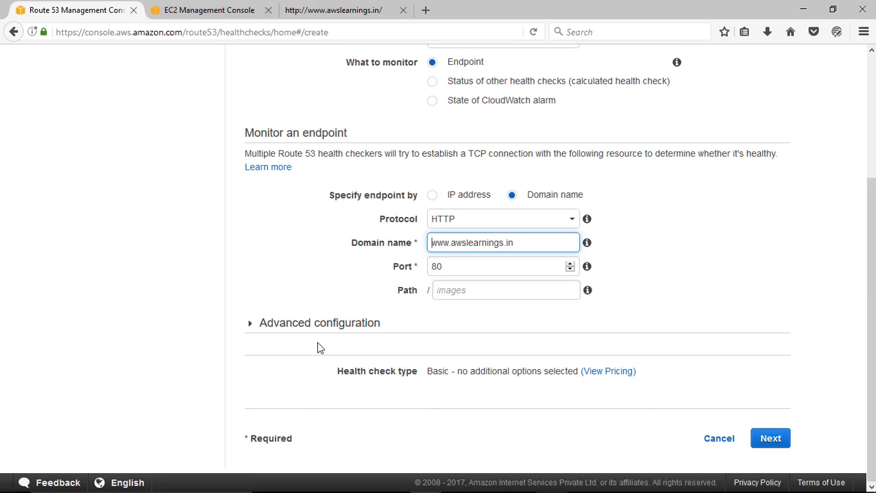
pyautogui.click(250, 324)
pyautogui.scroll(-3, 634, 408)
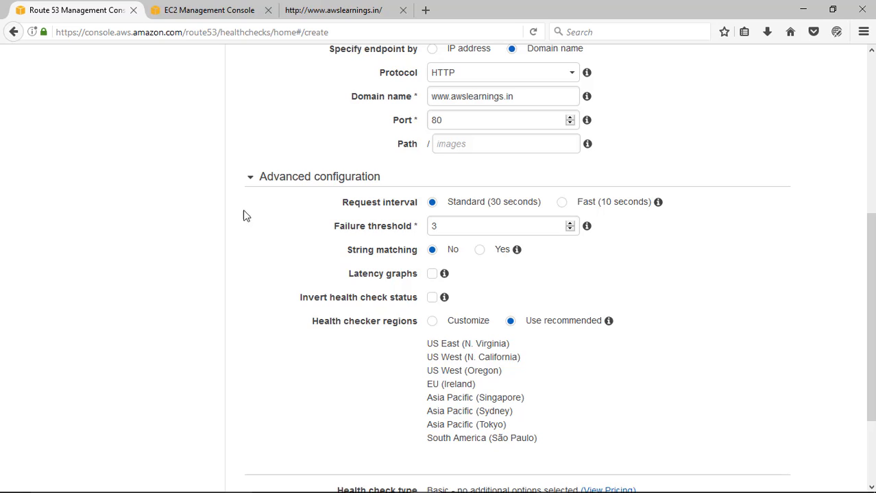
pyautogui.click(251, 180)
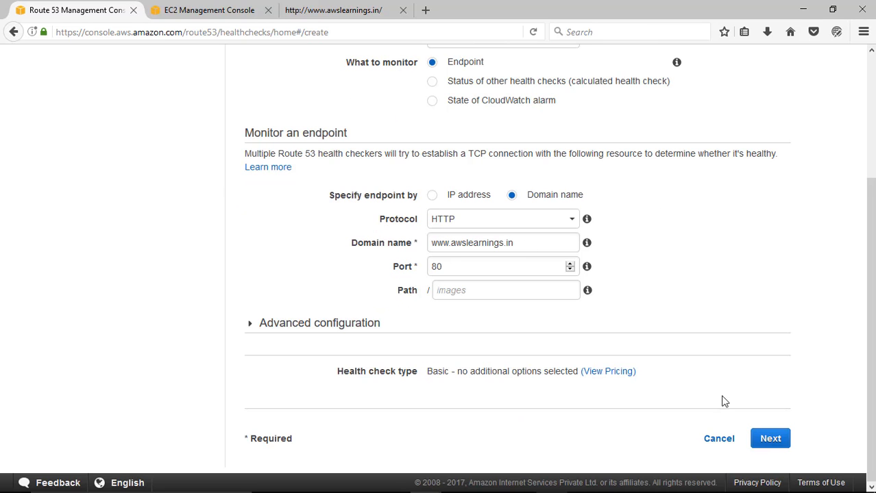
# Proceed to the notification settings, enable an alarm that notifies the existing NotifyMe SNS topic, and create the health check.
pyautogui.click(771, 443)
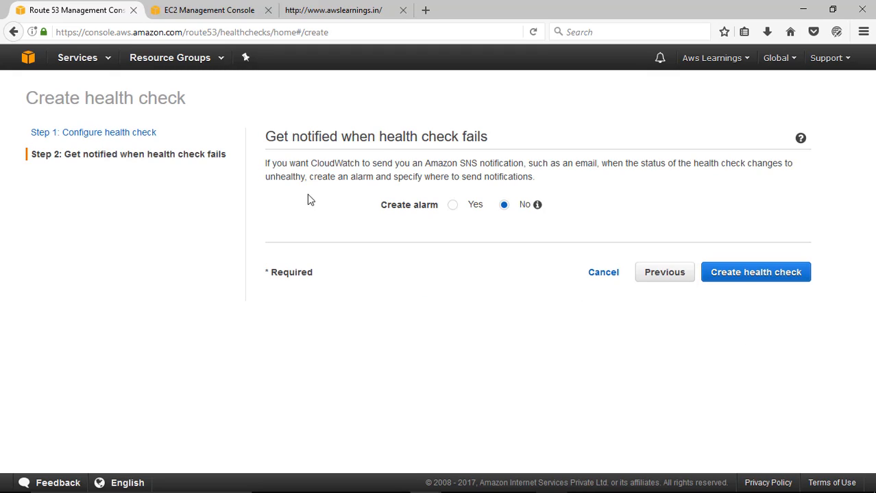
pyautogui.click(473, 207)
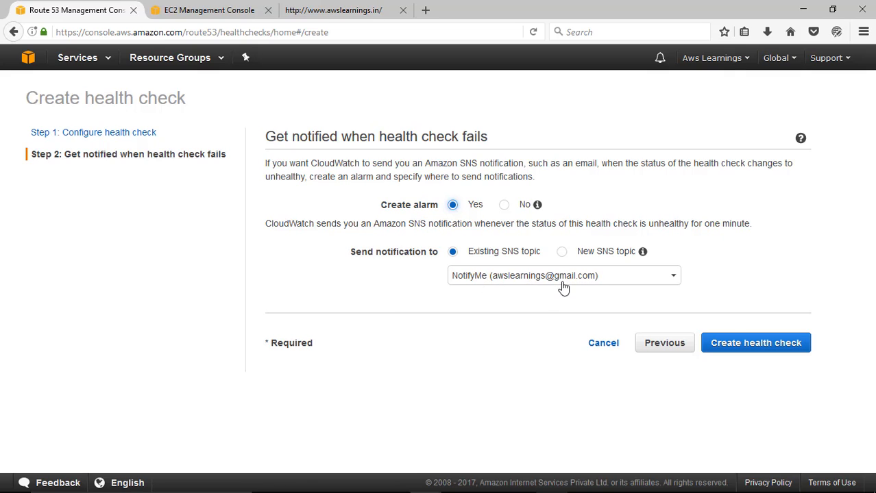
pyautogui.click(773, 337)
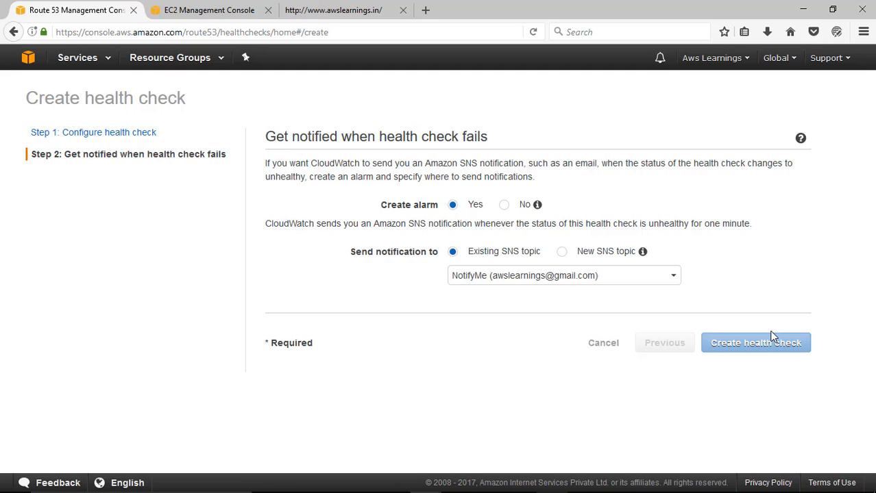
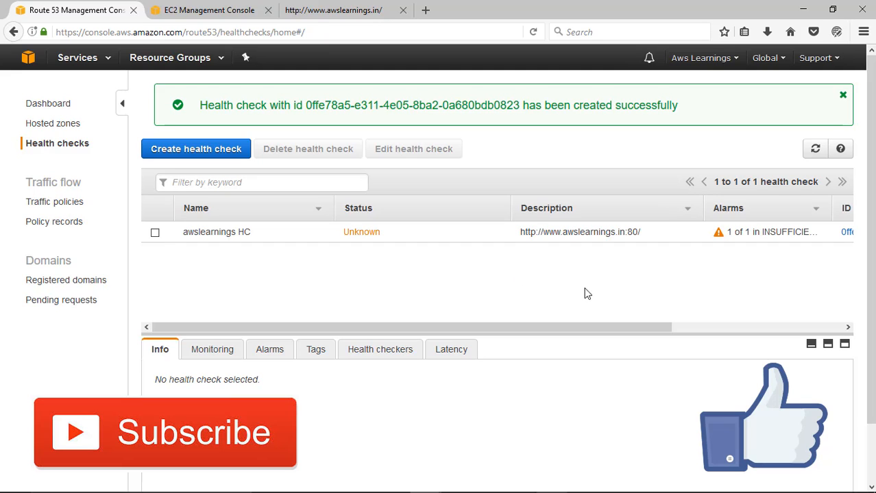
# Return to the Route 53 dashboard and switch to the Firefox window showing the Cloud Learning YouTube channel.
pyautogui.click(54, 105)
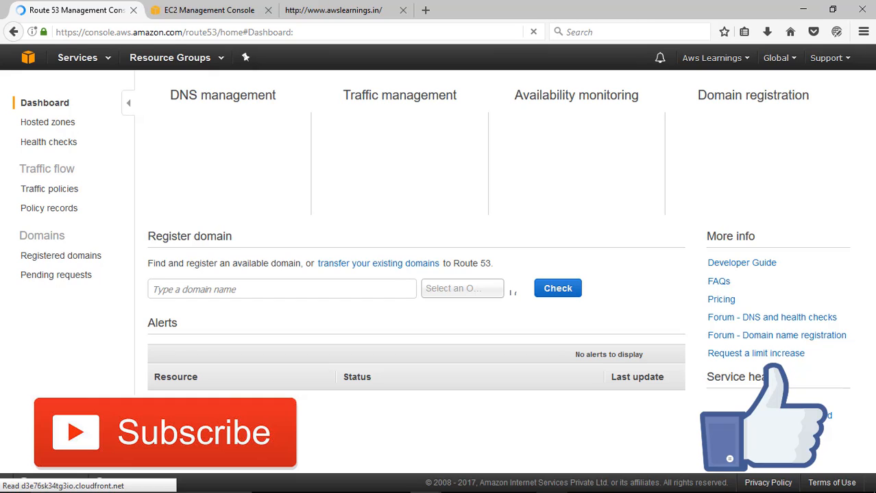
pyautogui.click(802, 9)
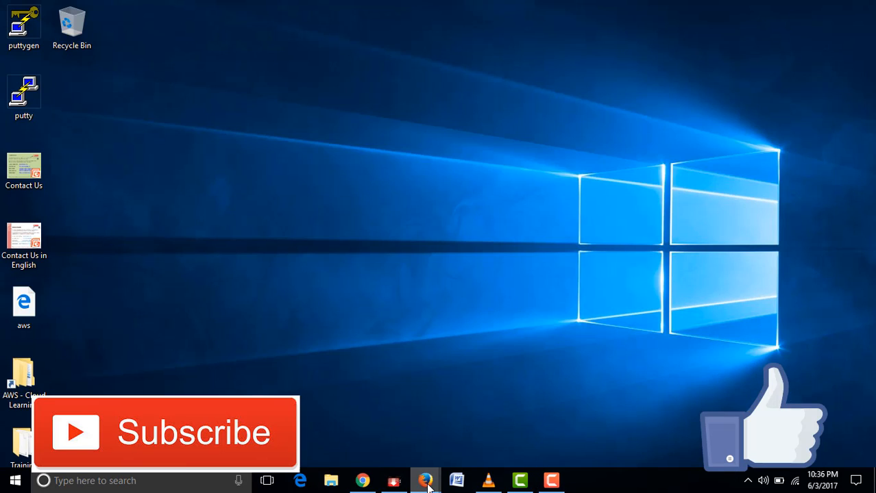
pyautogui.moveTo(426, 484)
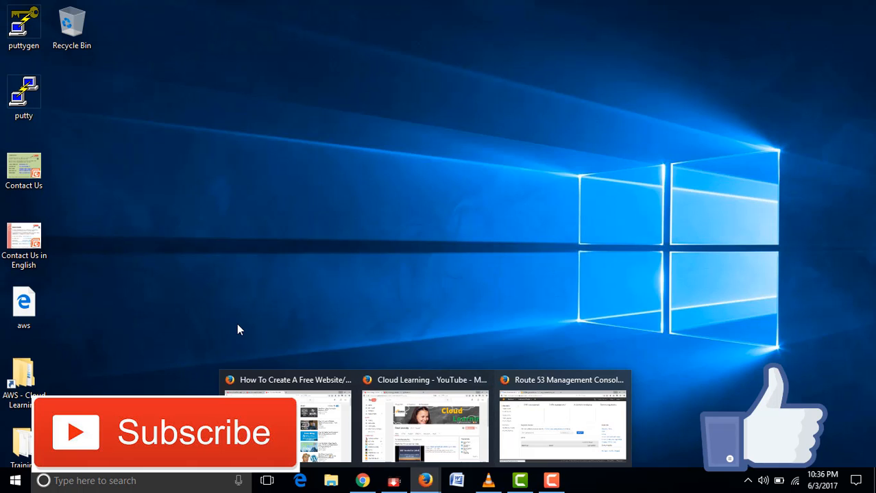
pyautogui.click(315, 379)
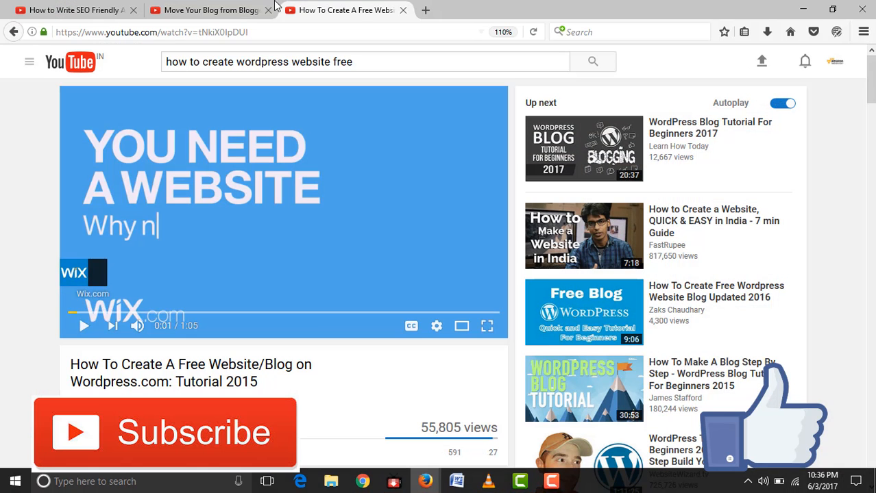
pyautogui.click(800, 10)
pyautogui.moveTo(425, 481)
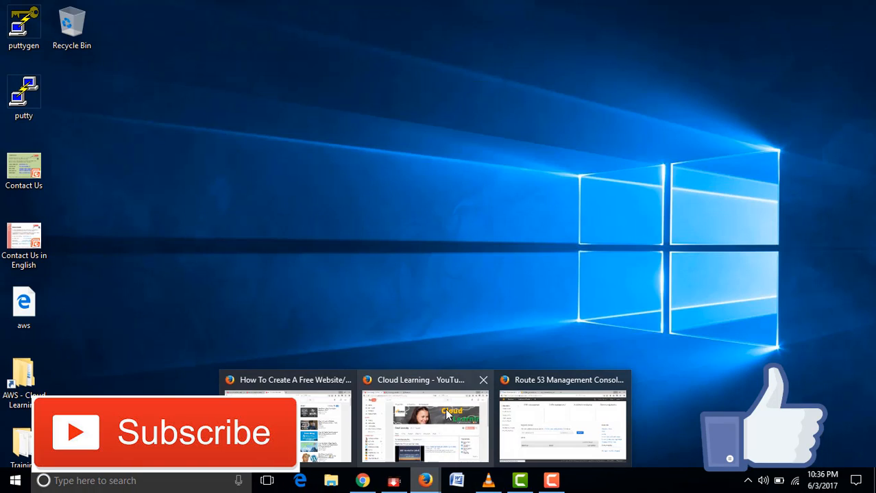
pyautogui.click(446, 414)
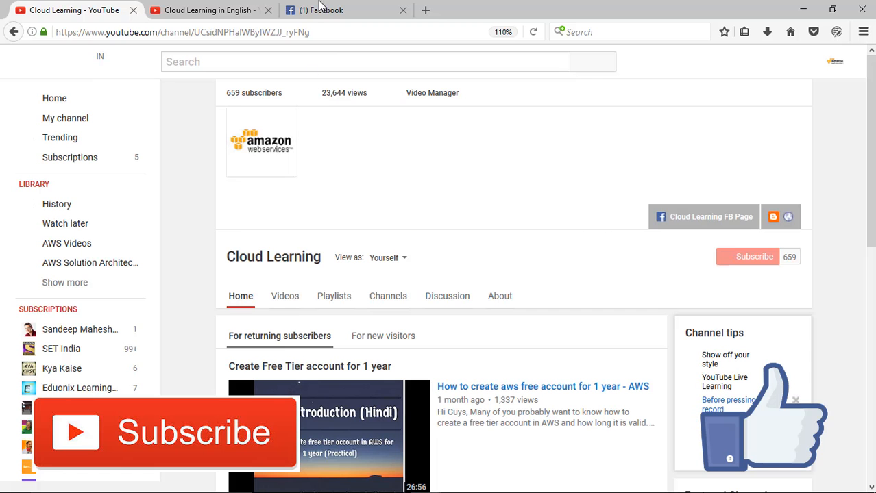
pyautogui.click(318, 8)
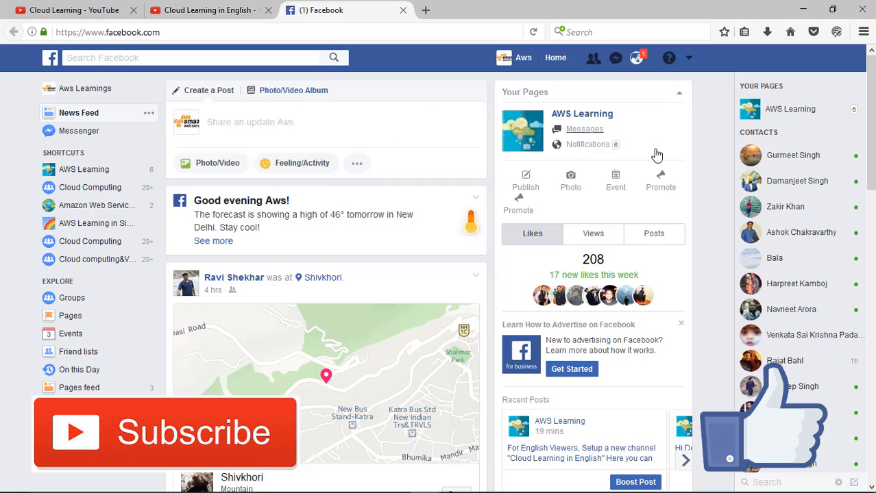
pyautogui.click(181, 31)
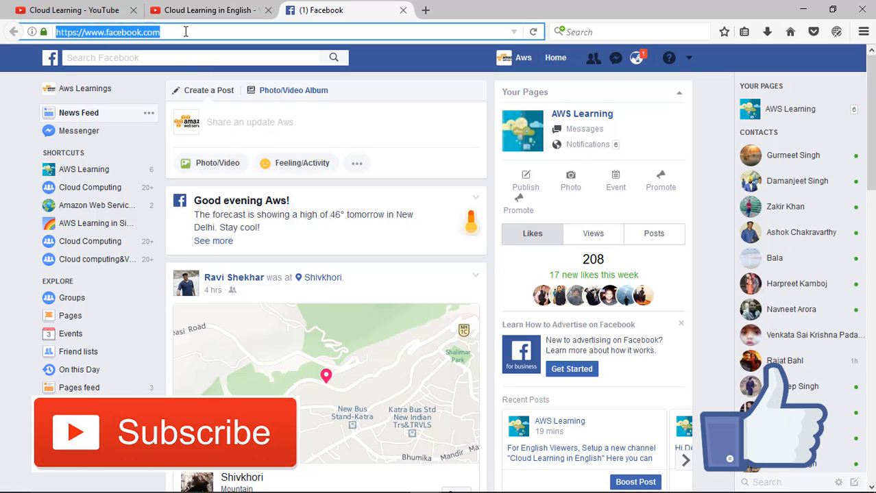
pyautogui.click(185, 32)
pyautogui.write('.')
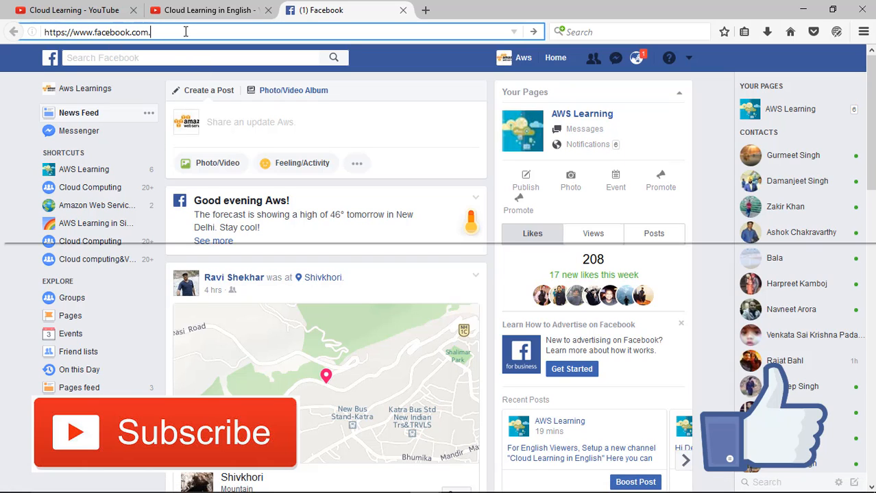
pyautogui.press('BackSpace')
pyautogui.write('/awslearnings4cloud')
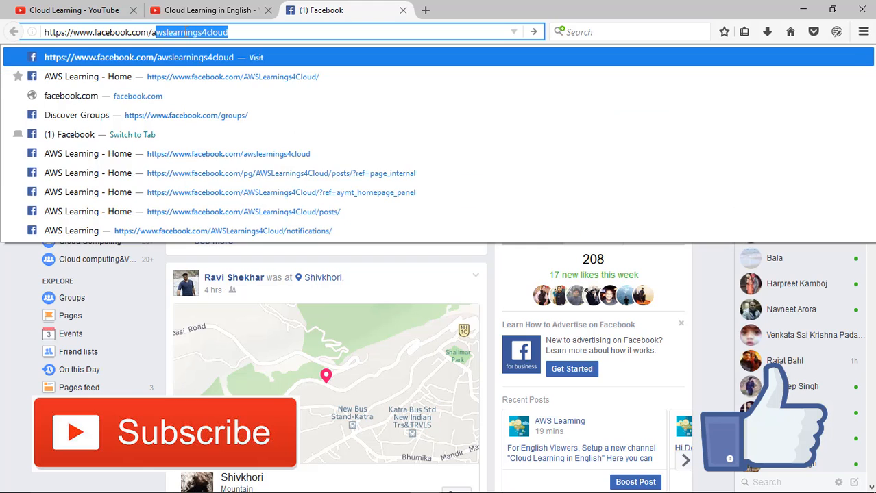
pyautogui.press('Return')
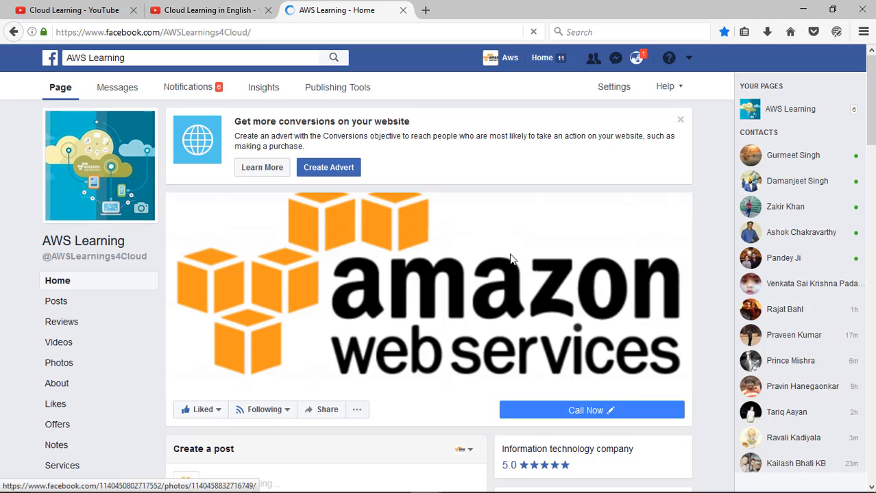
pyautogui.scroll(-3, 680, 295)
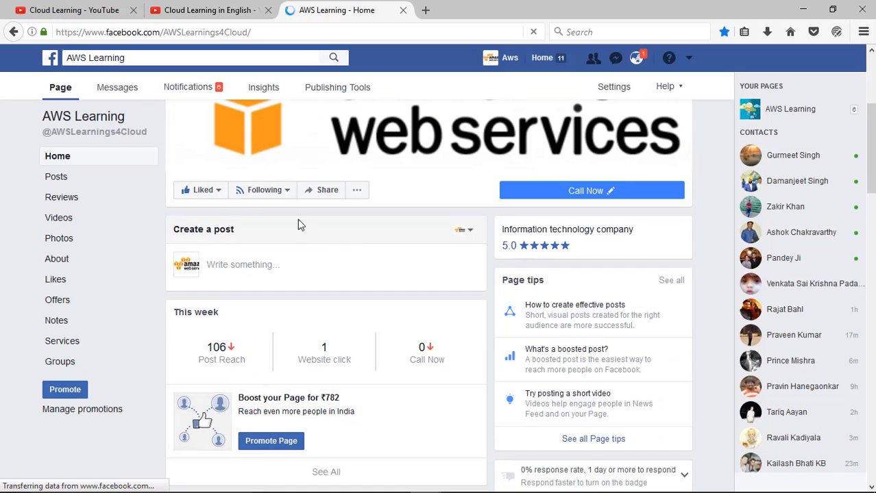
# View the Cloud Learning and Cloud Learning in English YouTube channel pages, and minimize the browser to the desktop.
pyautogui.click(94, 8)
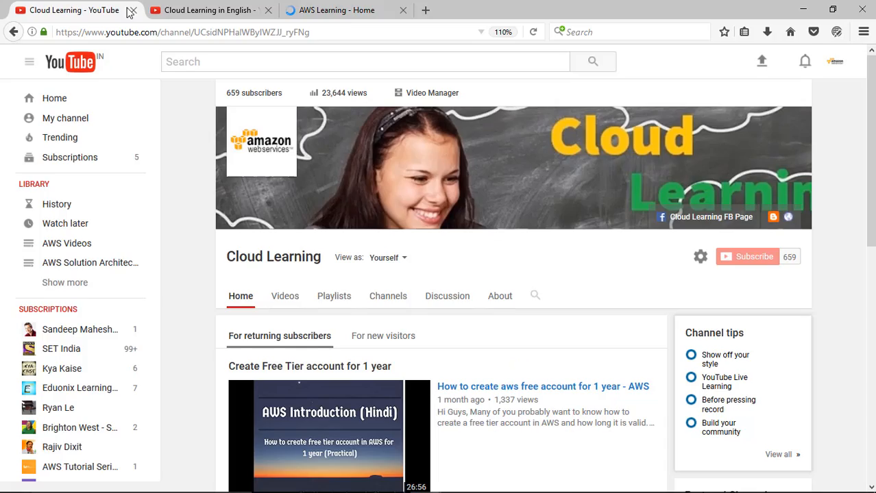
pyautogui.click(203, 9)
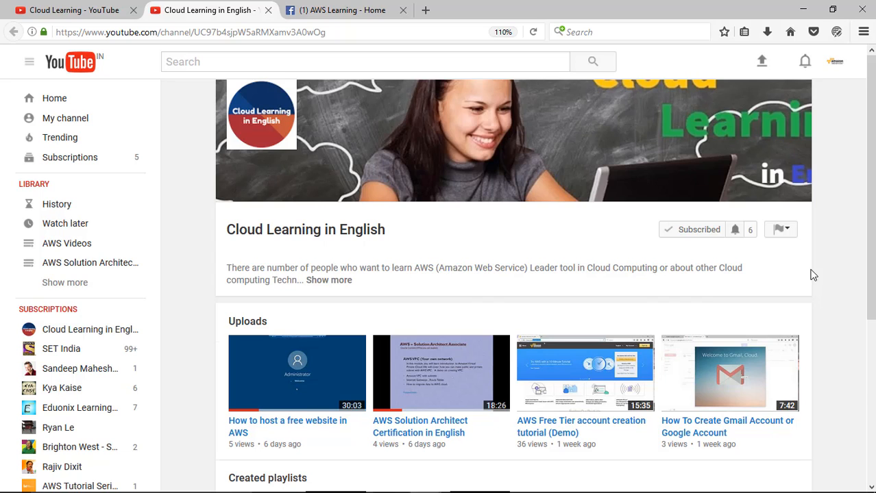
pyautogui.scroll(-3, 813, 274)
pyautogui.scroll(3, 771, 248)
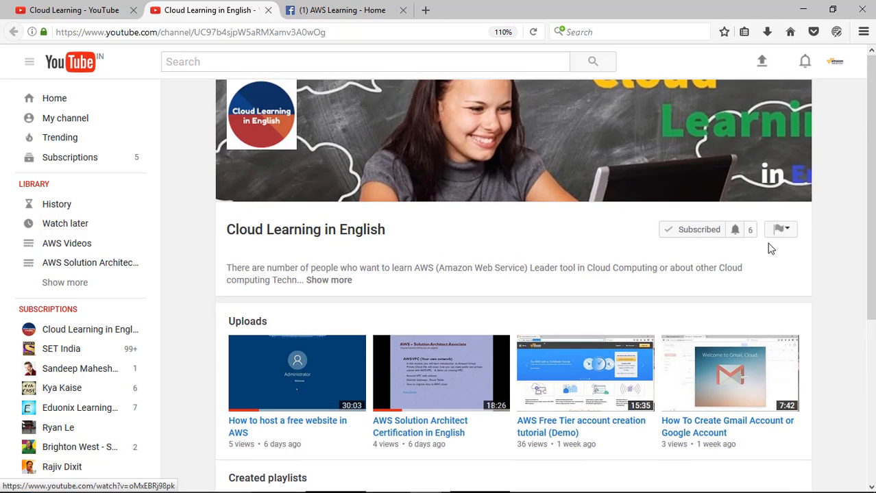
pyautogui.click(72, 4)
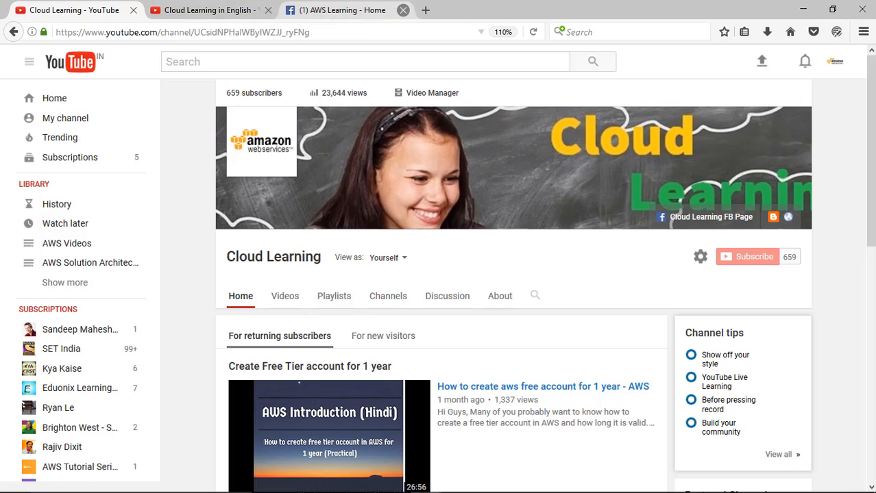
pyautogui.click(805, 10)
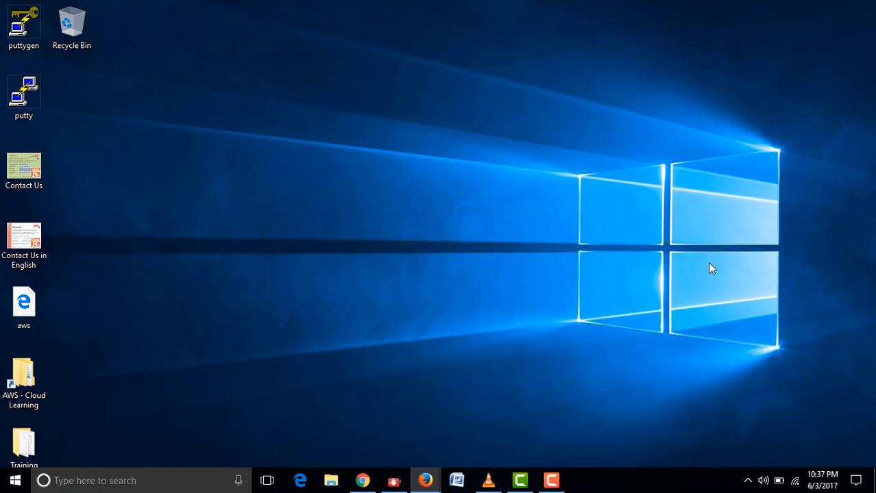